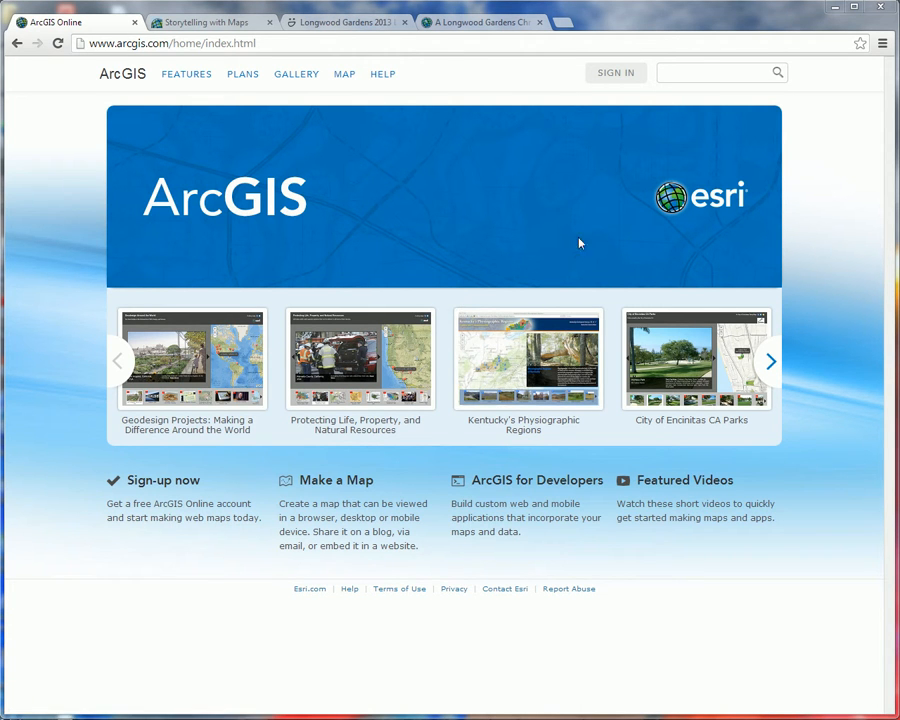
Step: Sign in to ArcGIS Online by entering the account username and password
click(605, 79)
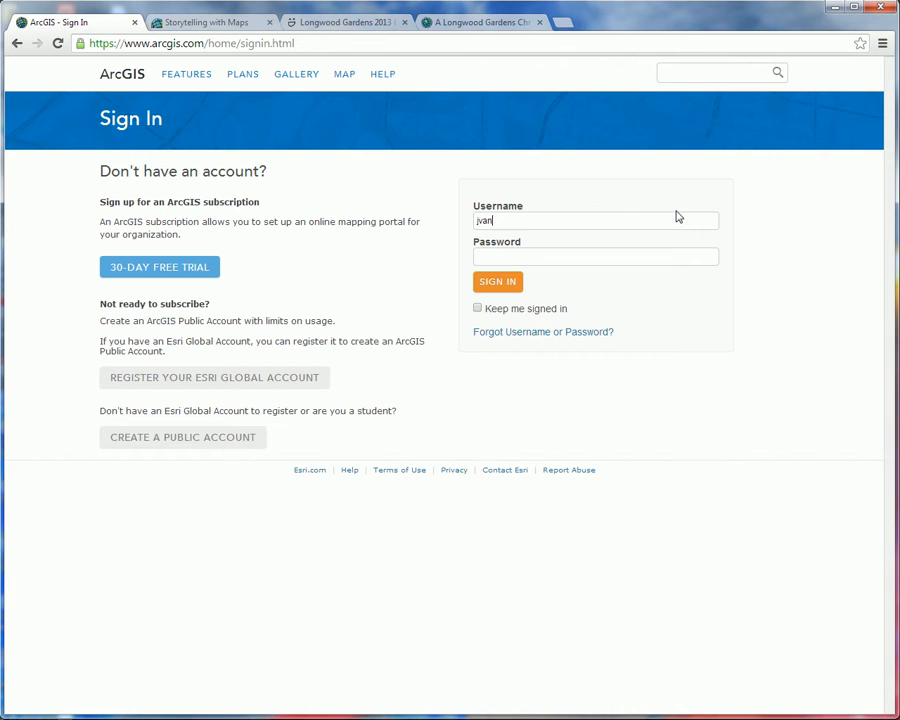
click(499, 281)
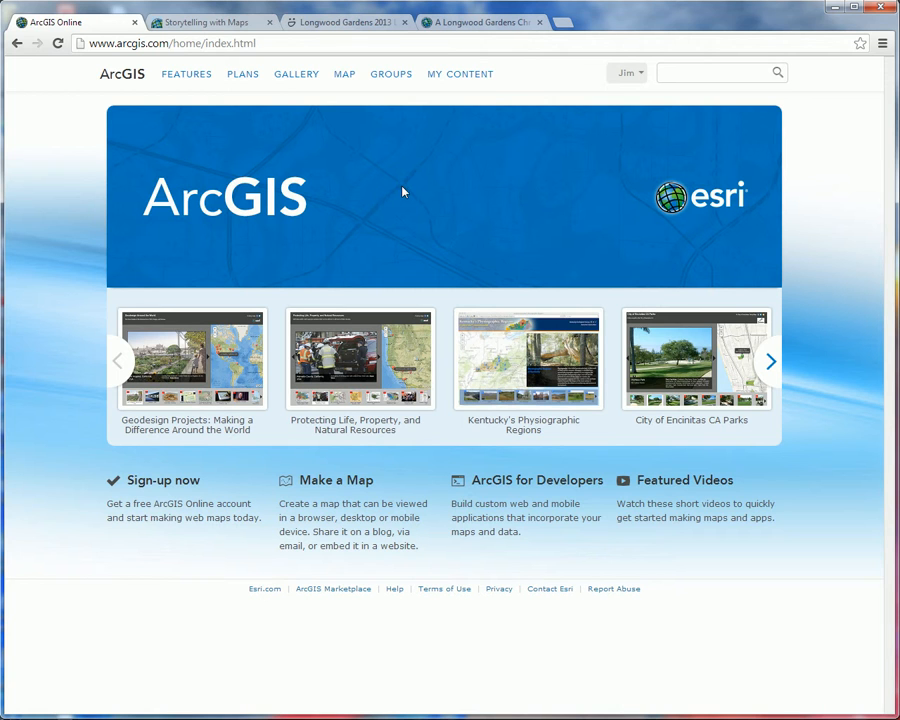
Step: Open the details page of the Storytelling Map Tour Template from the downloadable templates on the Storytelling with Maps site
click(196, 25)
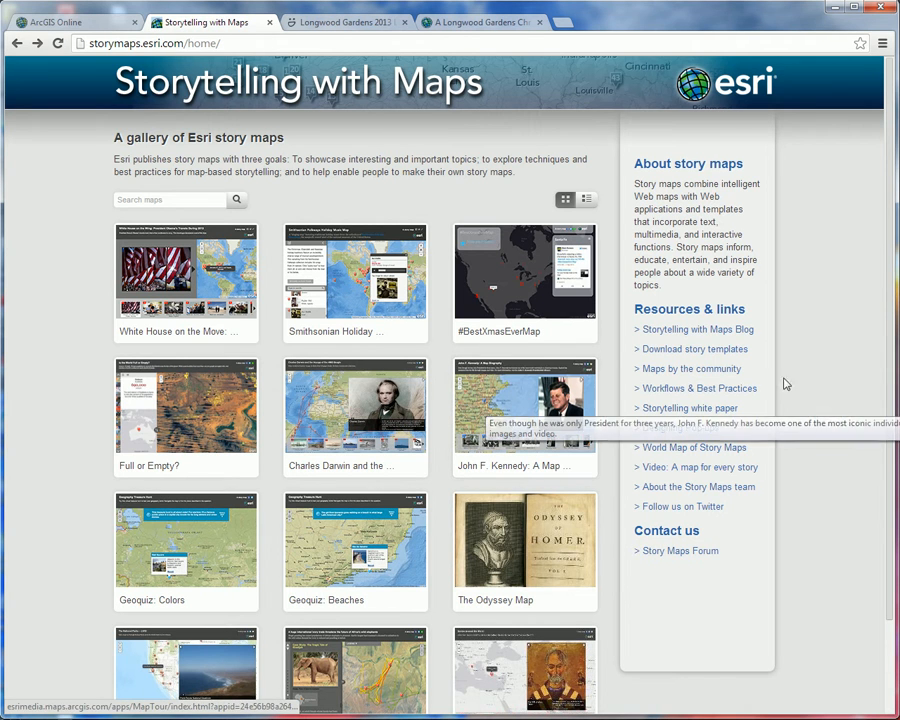
click(722, 351)
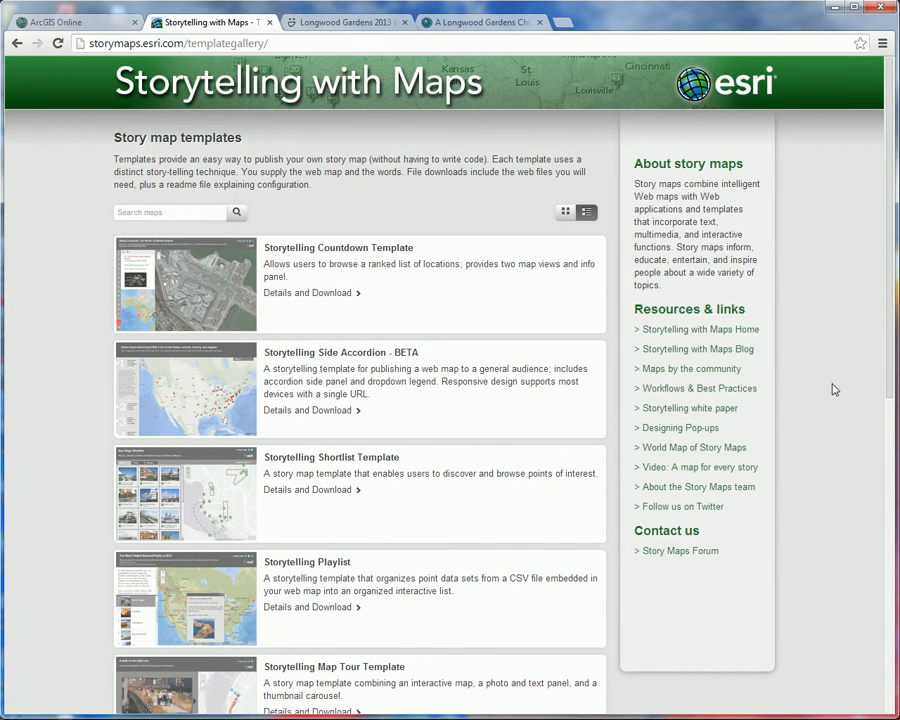
scroll(835, 388, down, 3)
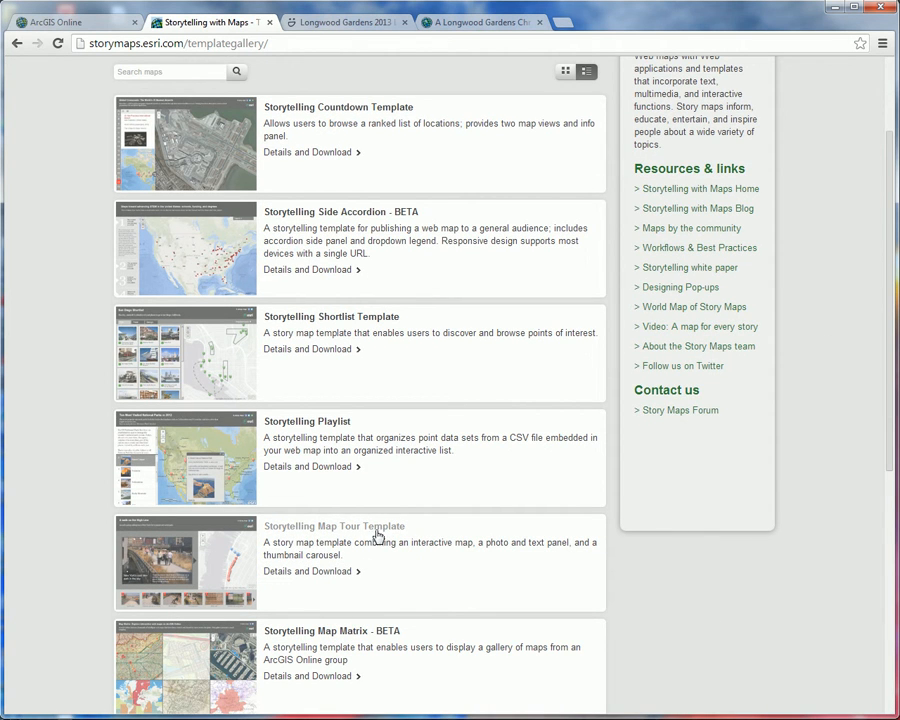
click(307, 575)
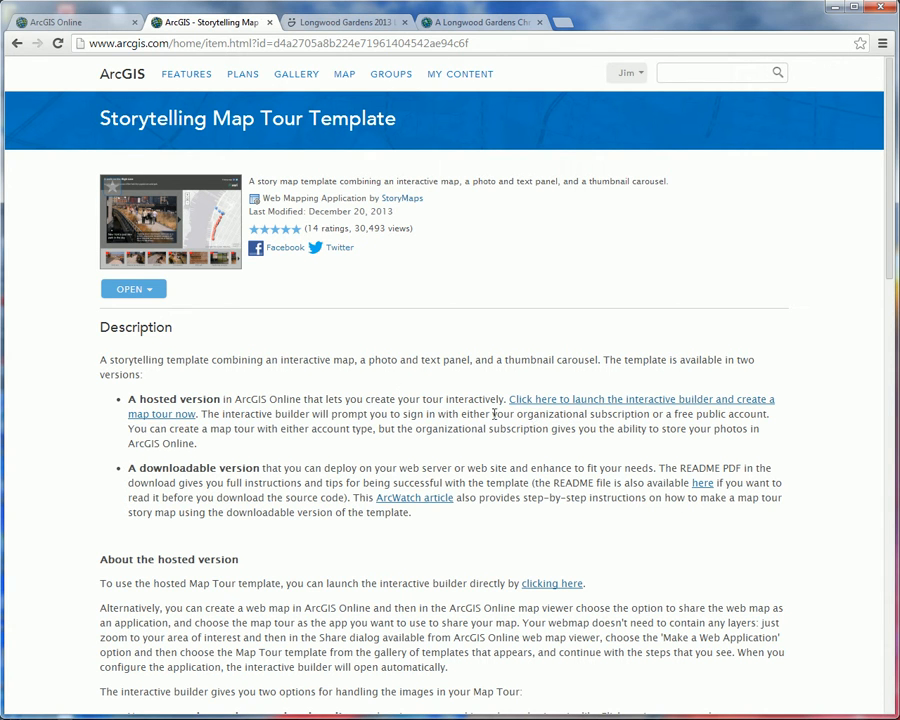
Step: Launch the interactive Map Tour builder for the hosted version and start a new tour through the advanced options
click(597, 401)
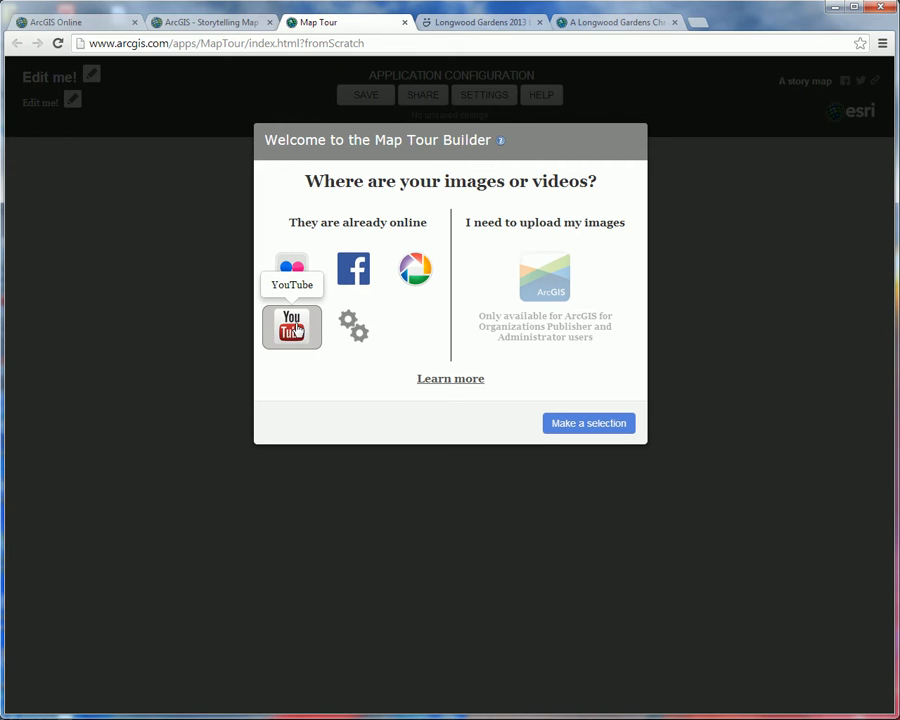
click(352, 330)
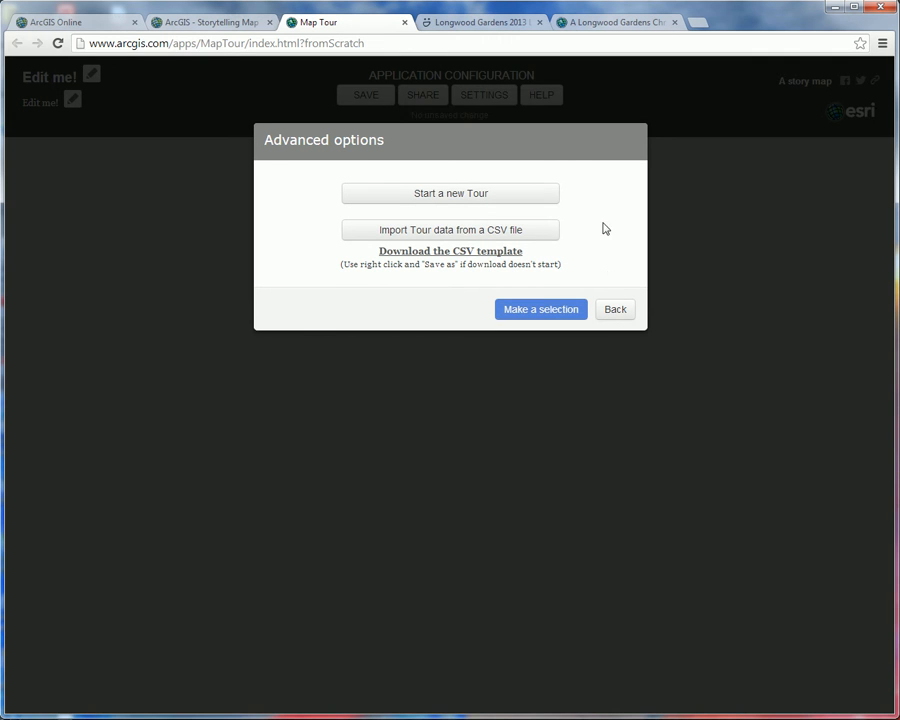
click(513, 196)
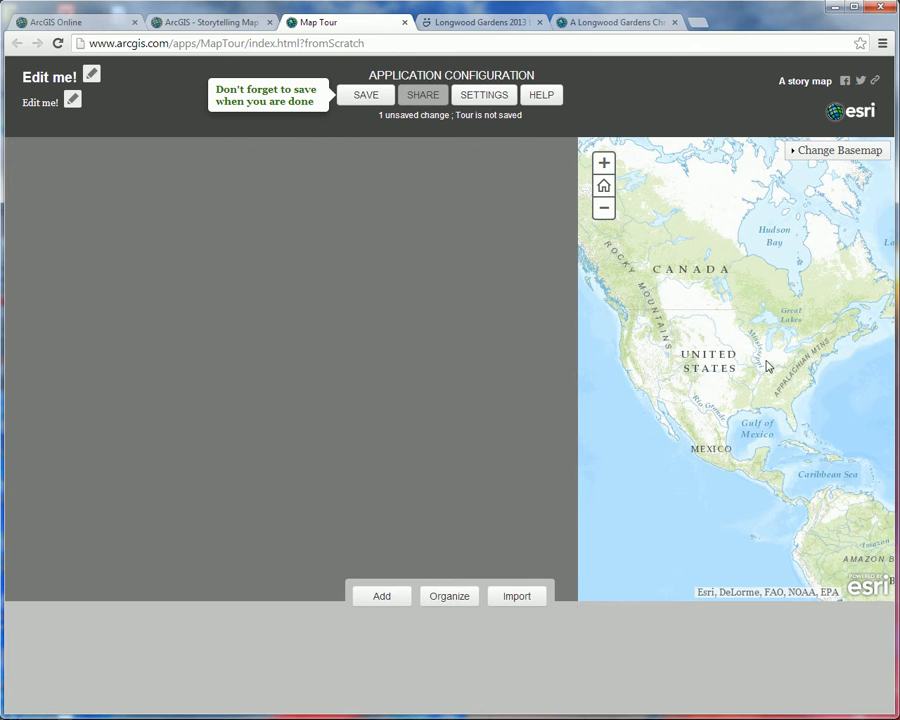
Step: Look through the photos in the Longwood Gardens 2013 Lights gallery and return to the Map Tour builder
click(469, 25)
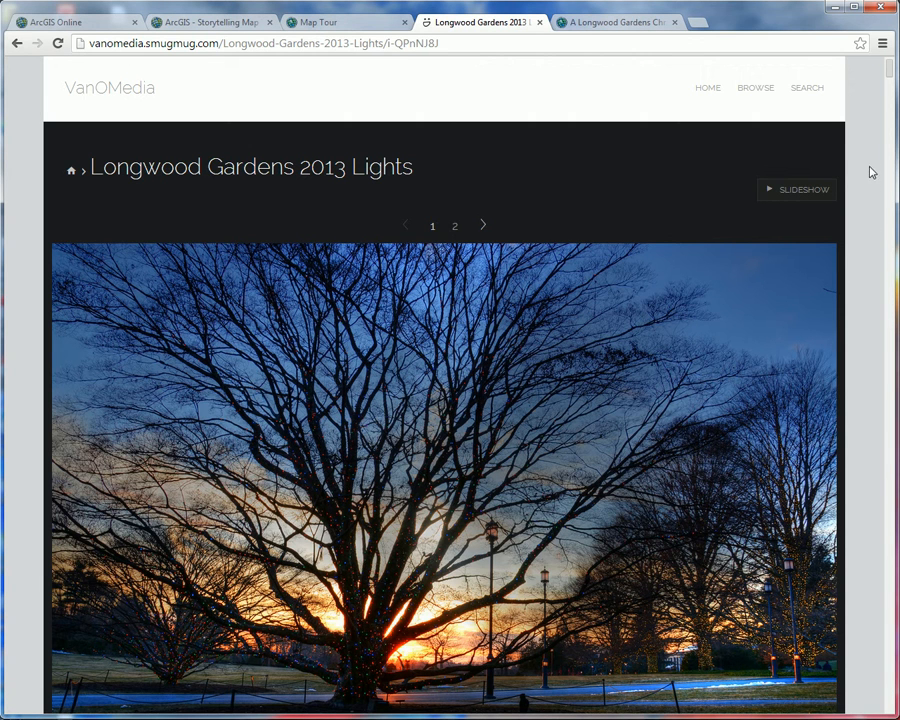
drag(889, 72, 897, 209)
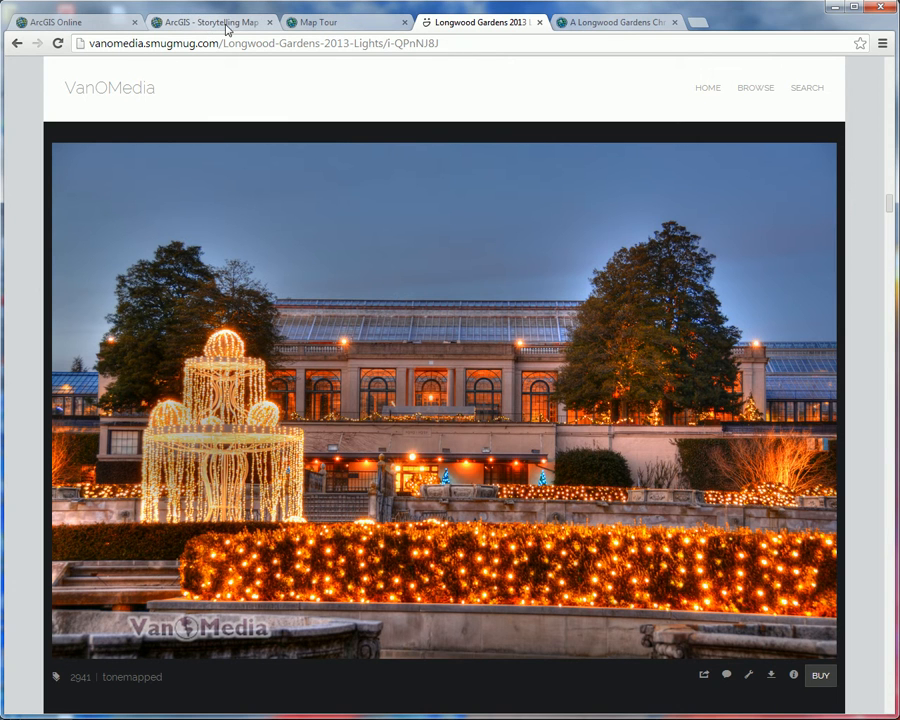
click(336, 29)
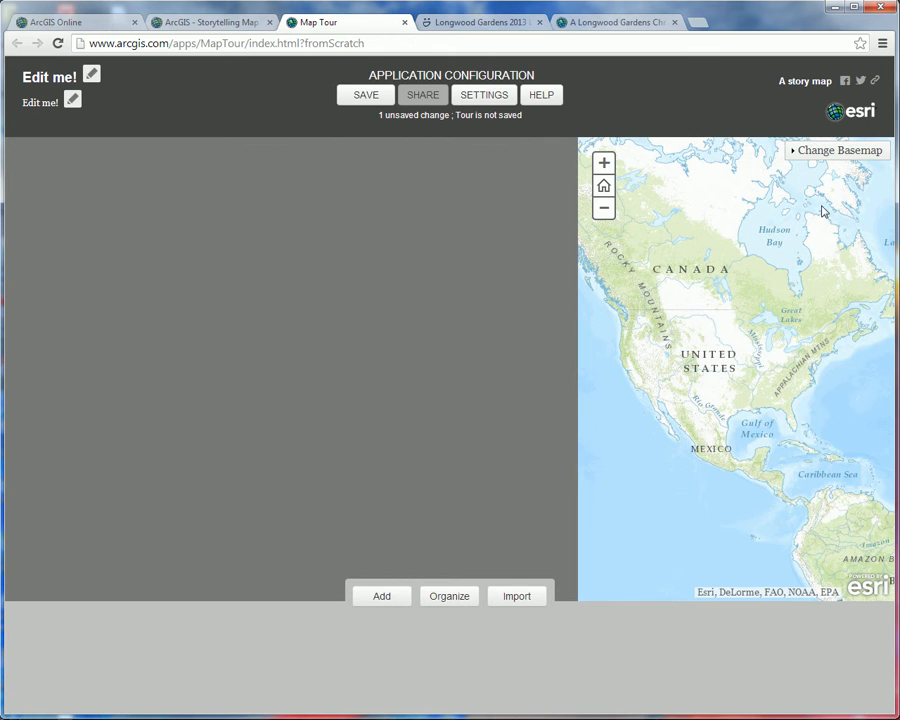
Step: Zoom the tour map in to Longwood Gardens in Pennsylvania and change its basemap to Imagery
drag(785, 335, 833, 374)
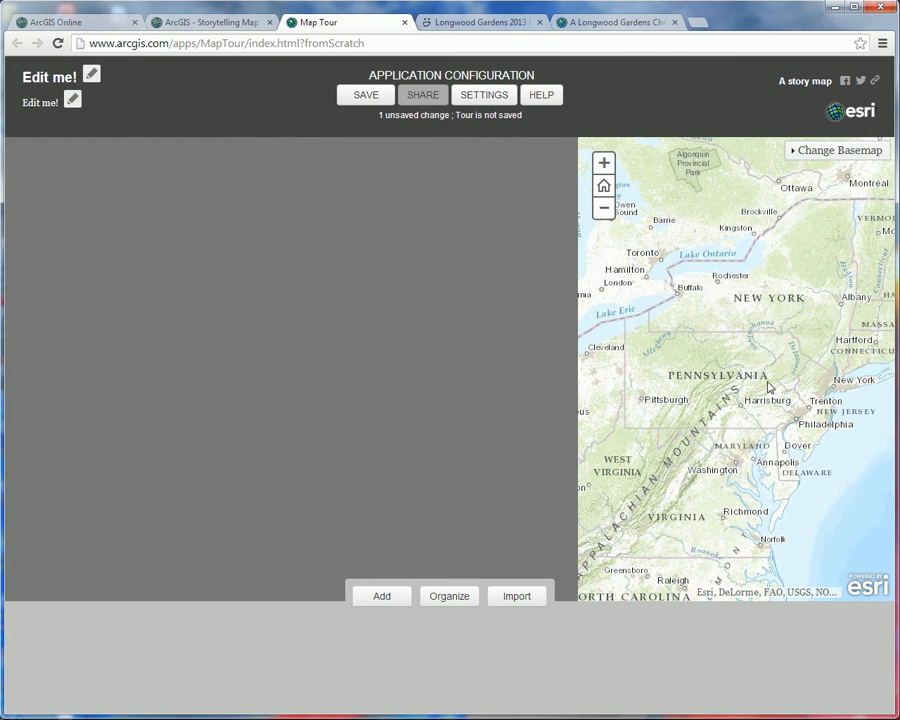
drag(758, 388, 862, 484)
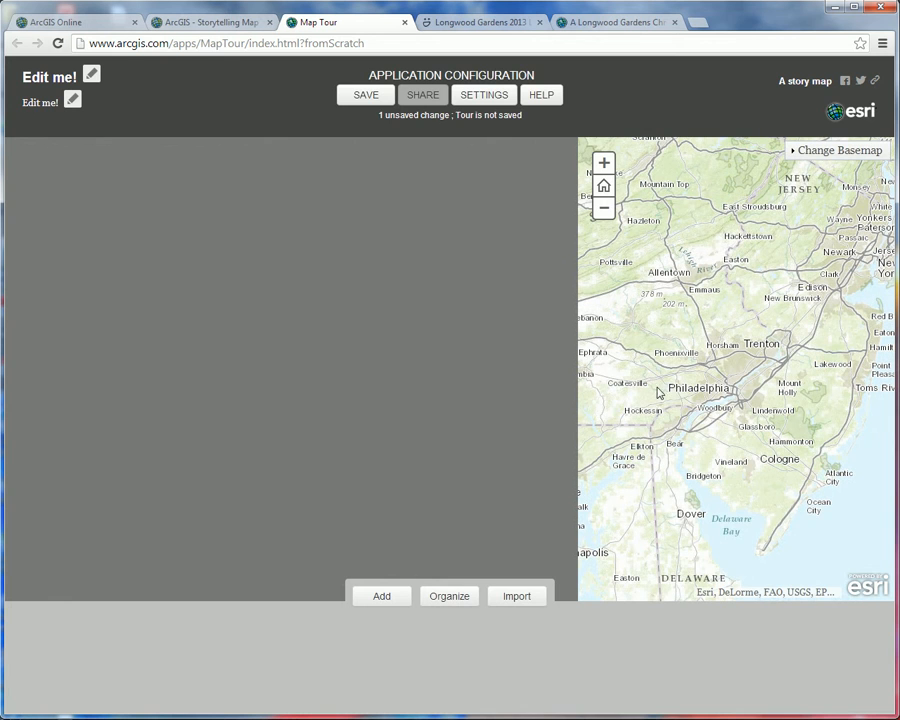
drag(637, 362, 739, 430)
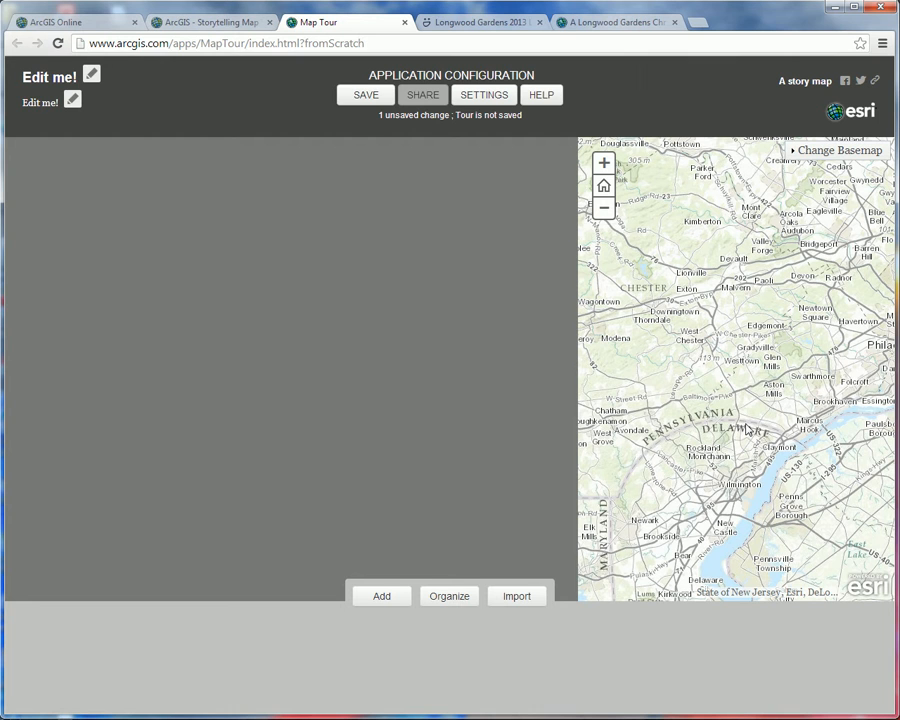
drag(645, 374, 710, 422)
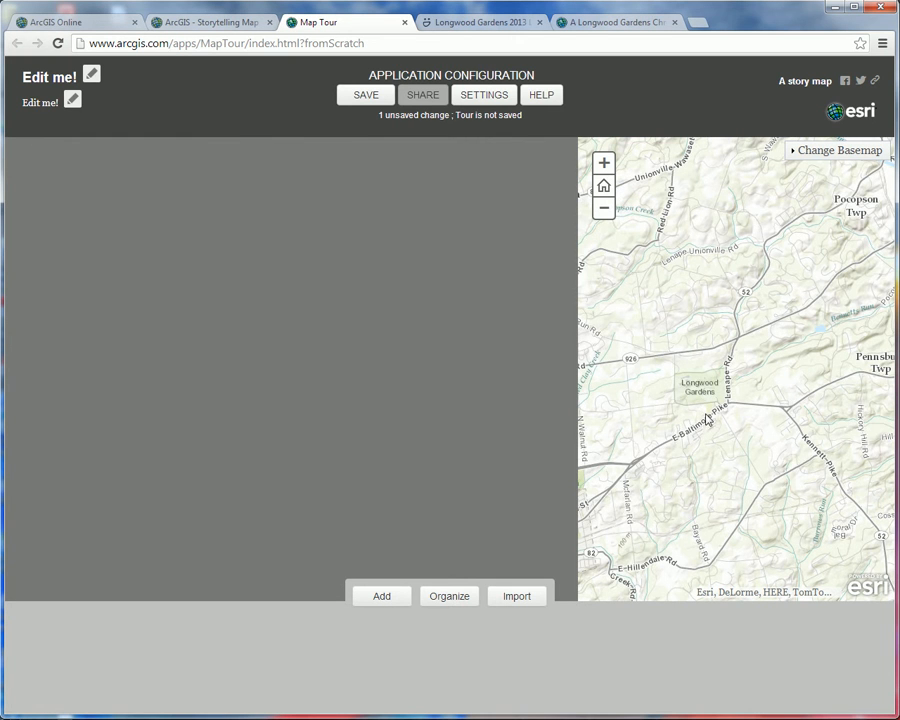
drag(663, 352, 748, 422)
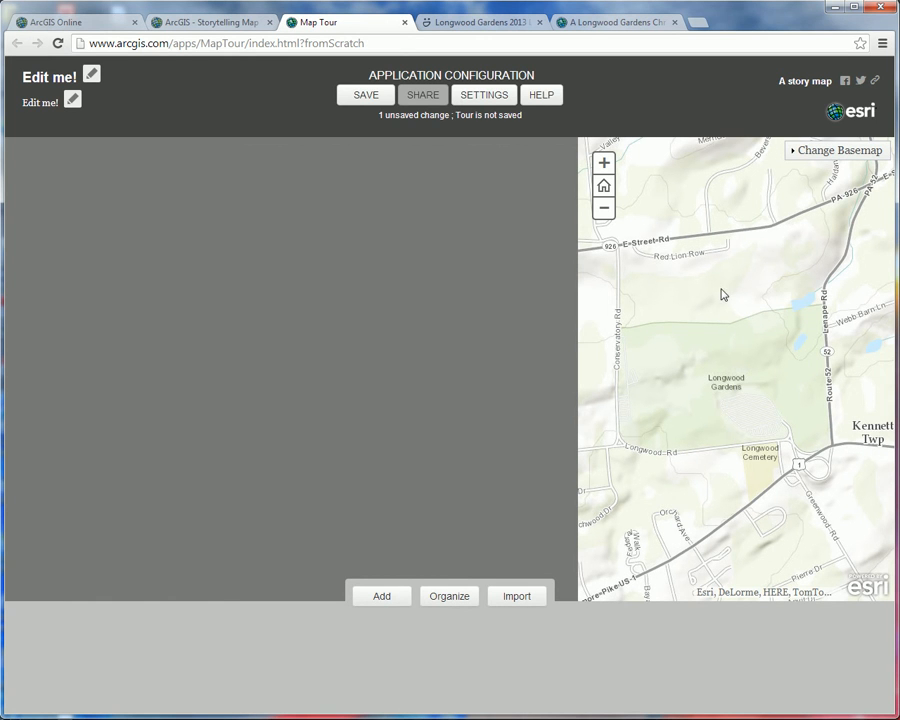
click(799, 152)
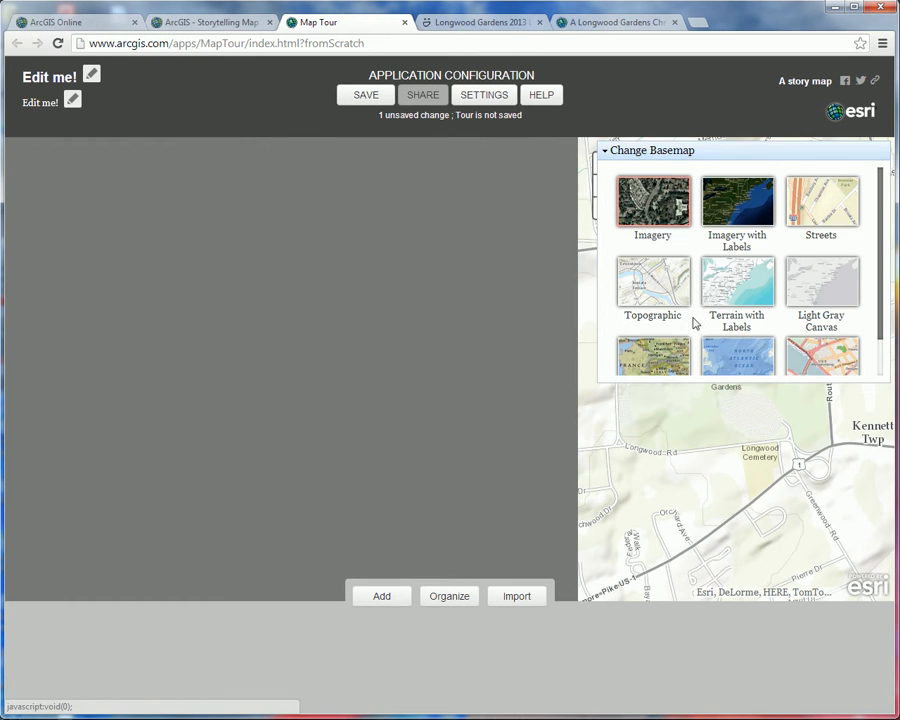
click(678, 203)
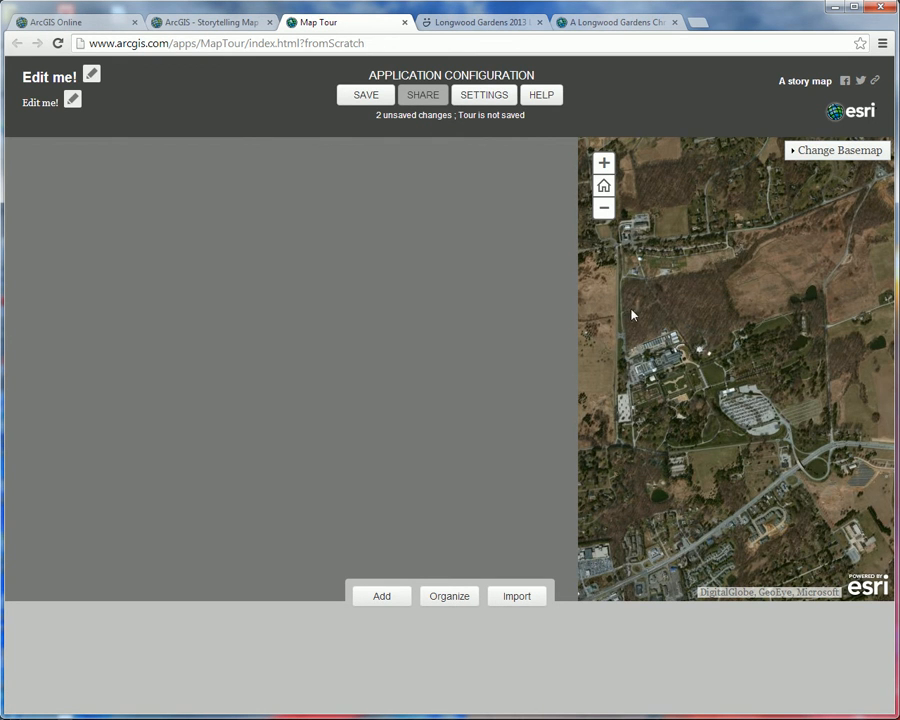
Step: Frame the garden grounds more closely and apply the current Map Tour extent as the tour's initial extent
drag(633, 288, 801, 441)
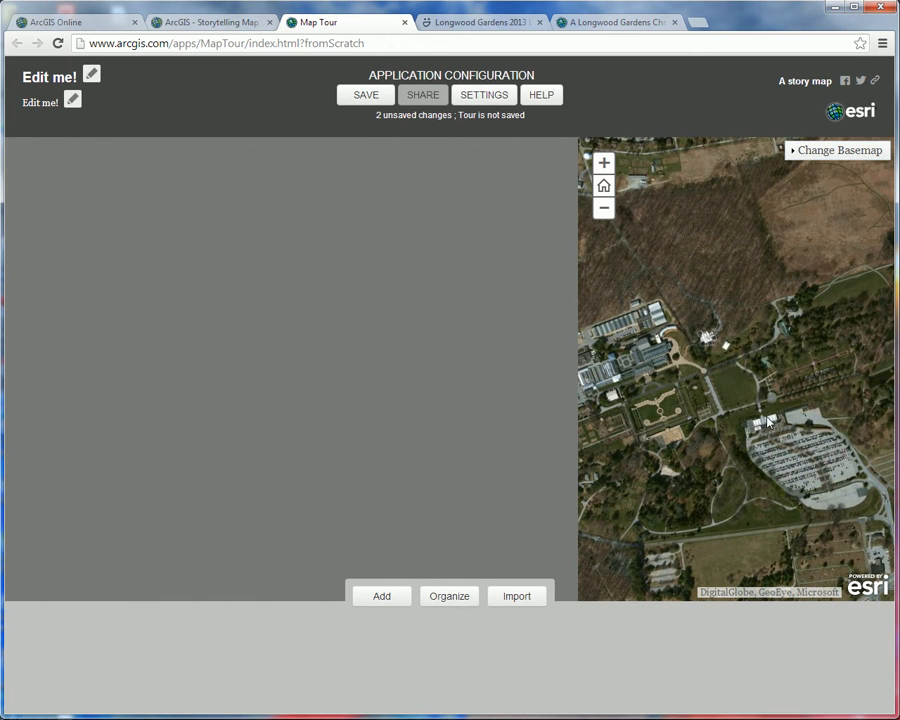
click(484, 95)
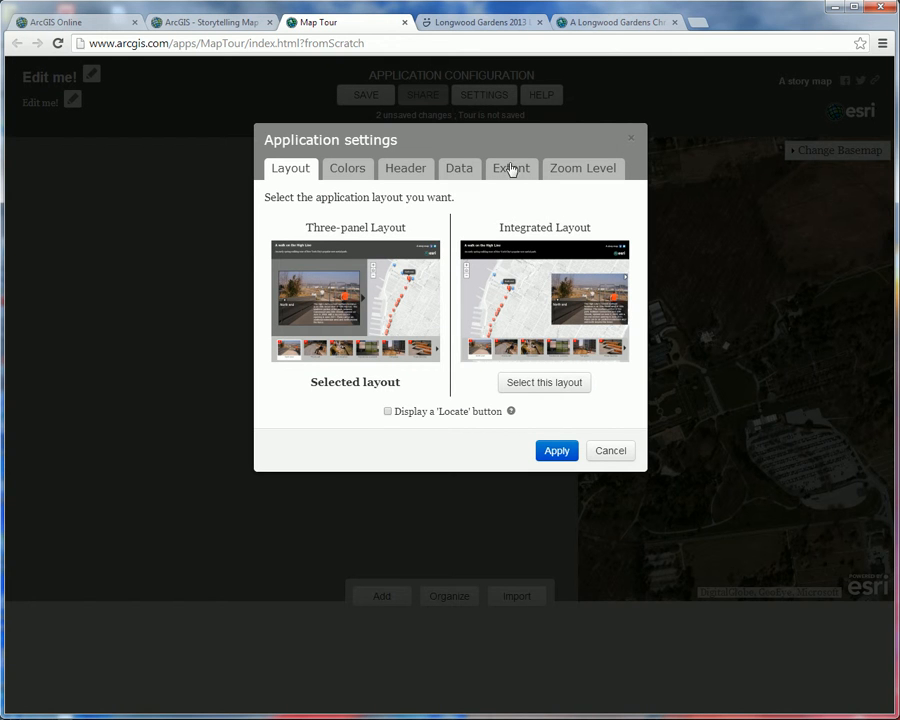
click(511, 170)
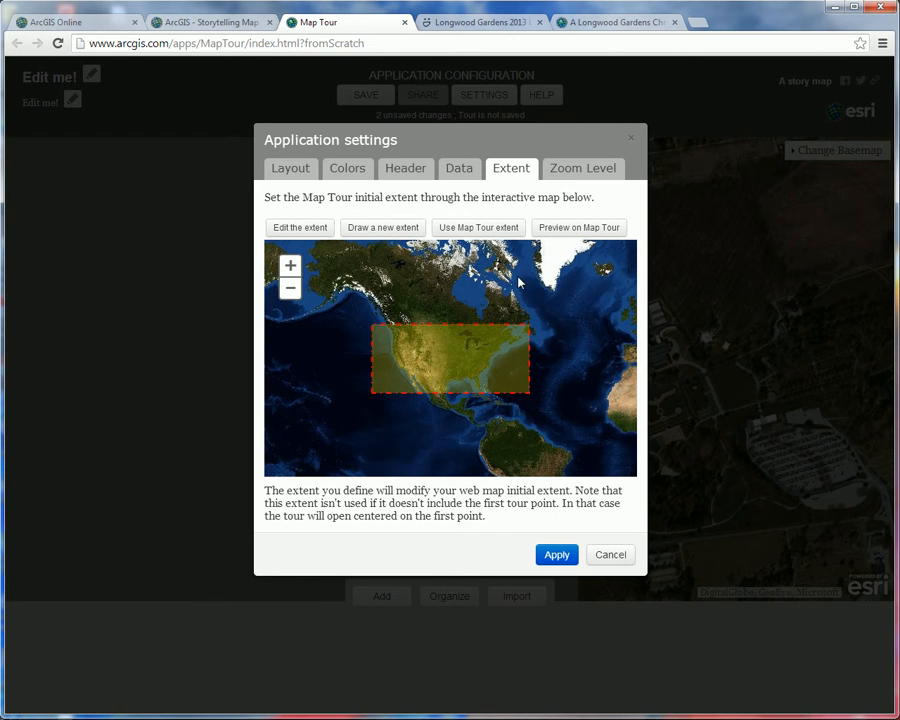
click(476, 229)
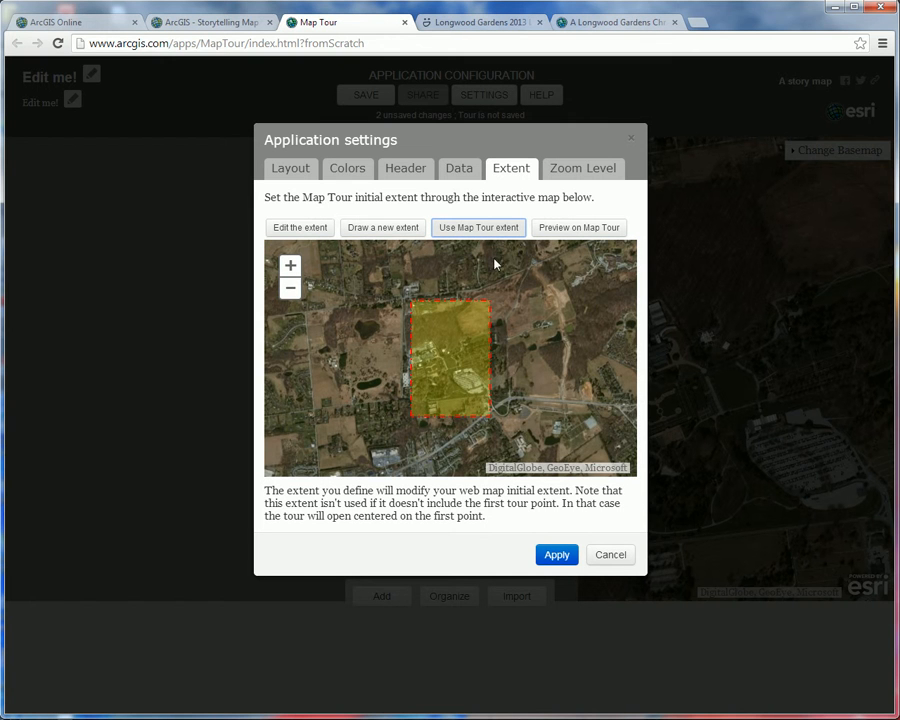
click(560, 558)
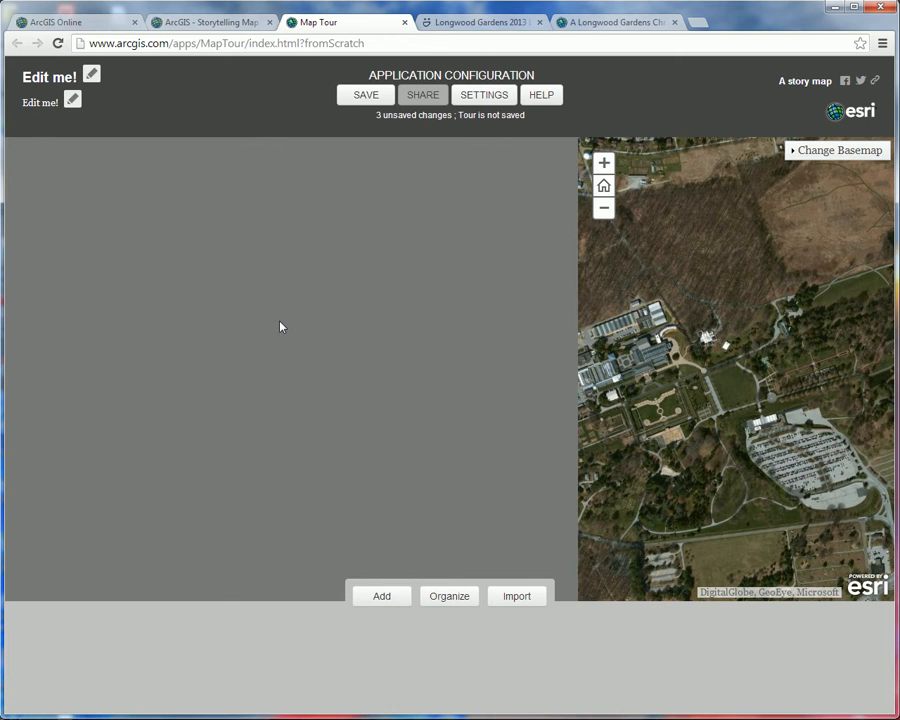
Step: Set the tour title to "My Holiday Tour of Longwood Gardens"
click(91, 76)
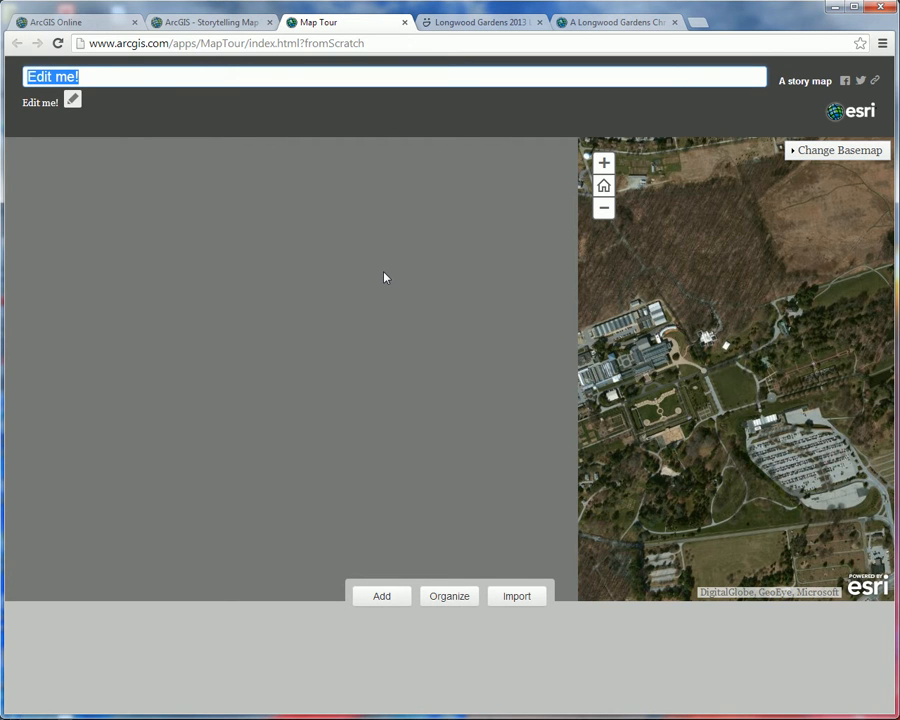
text(My )
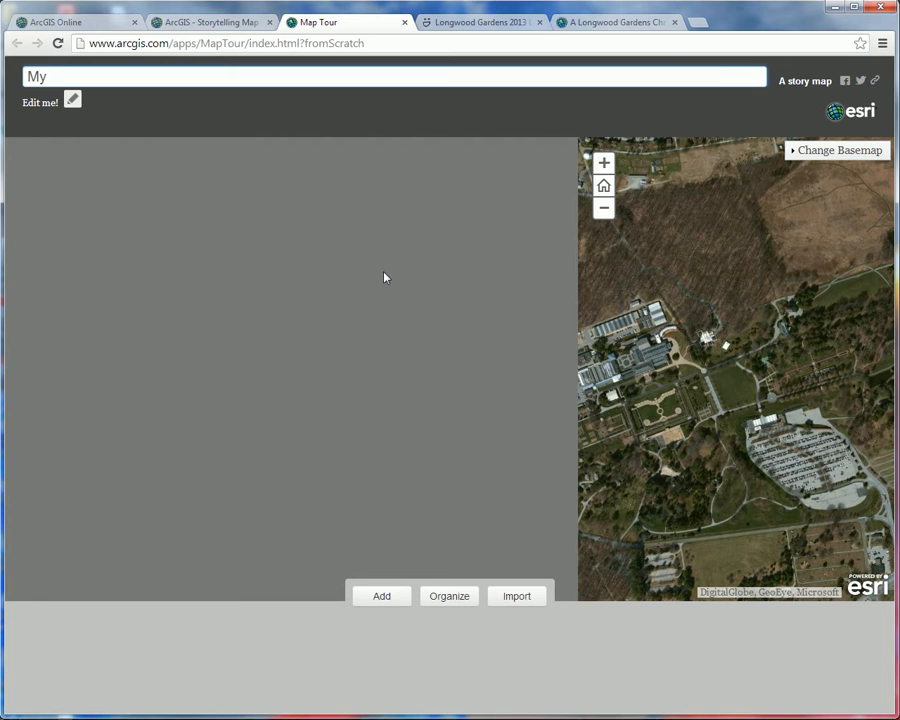
text(Holidat)
key(BackSpace)
key(BackSpace)
text(y)
key(BackSpace)
text(aty)
key(BackSpace)
key(BackSpace)
text(y )
text(Tour of Lo)
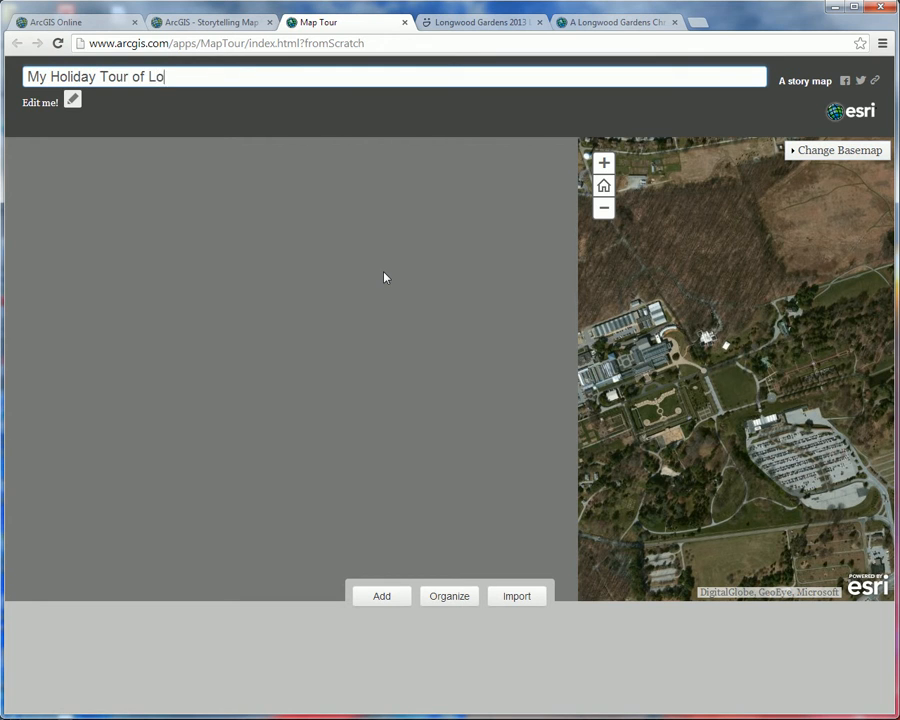
text(ngwood Gardensa)
key(BackSpace)
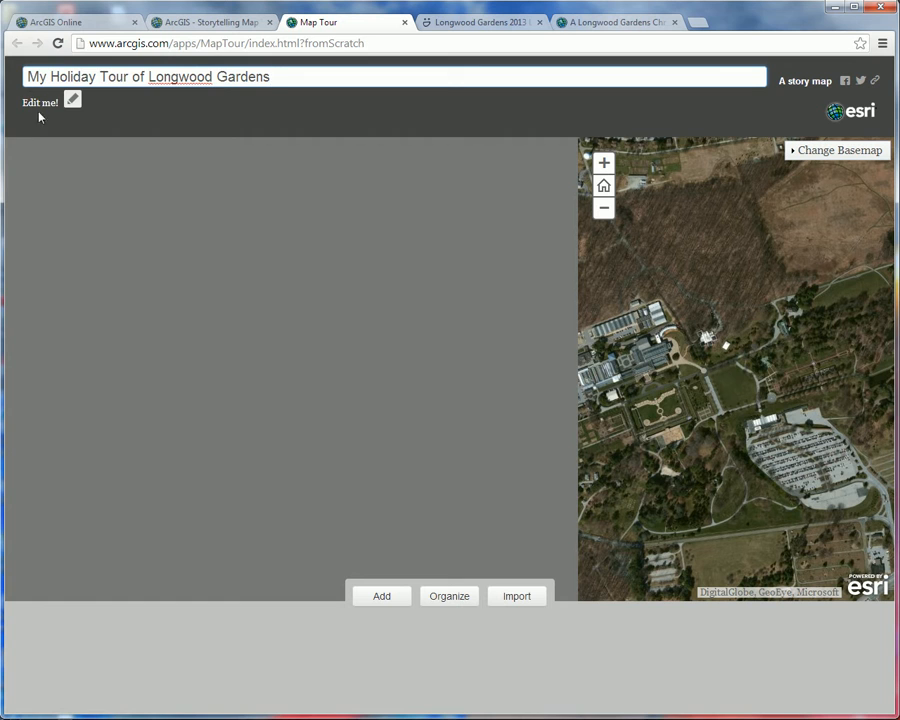
Step: Set the tour subtitle to "2013 Christmas Lights"
click(71, 102)
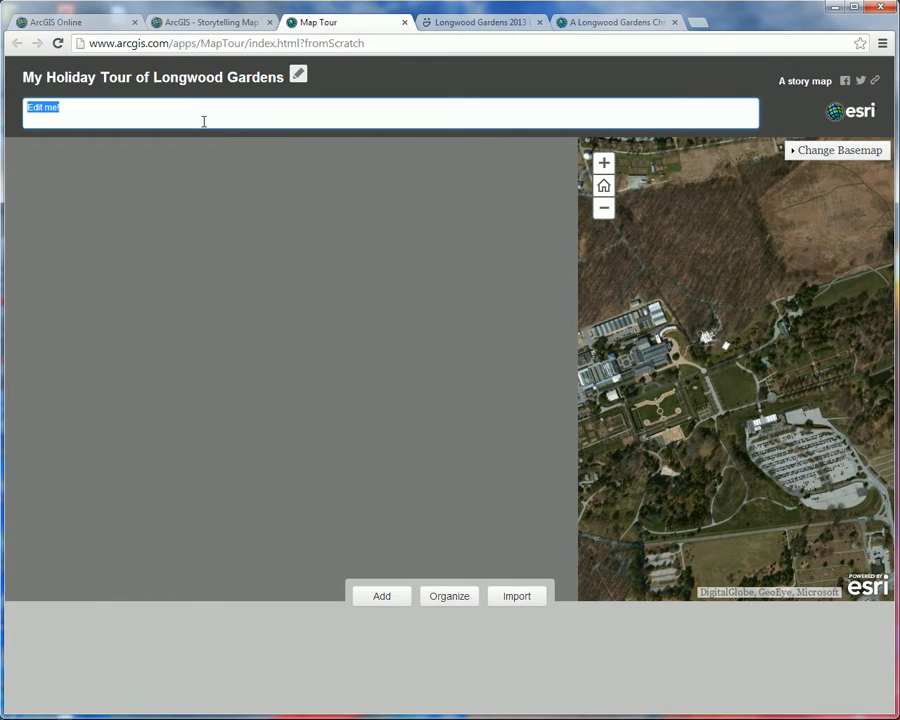
text(2013 Chrs)
text(t)
key(BackSpace)
key(BackSpace)
text(istmas Lights)
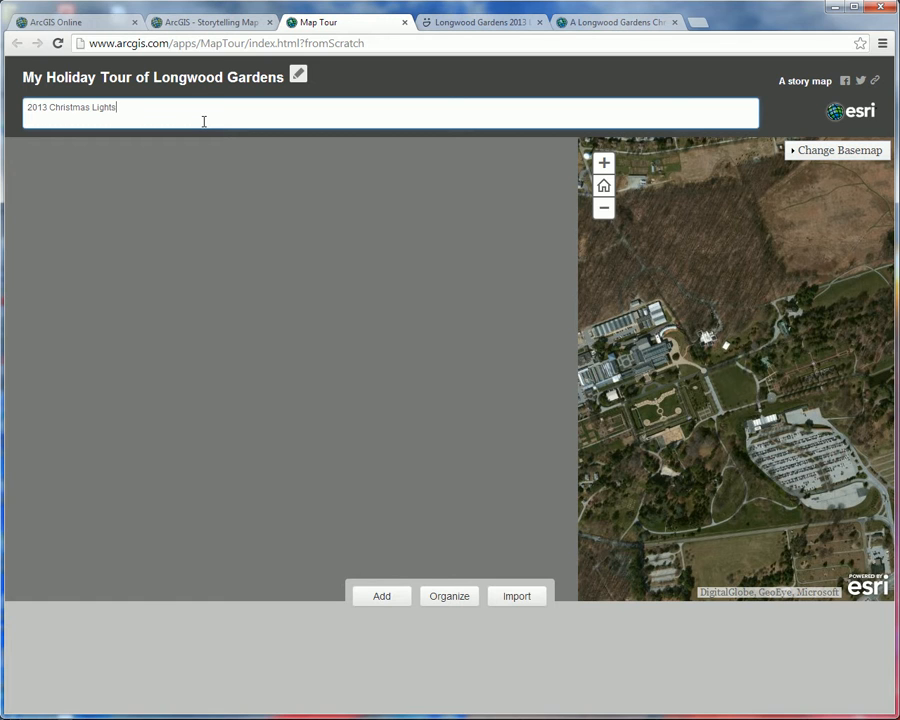
key(Return)
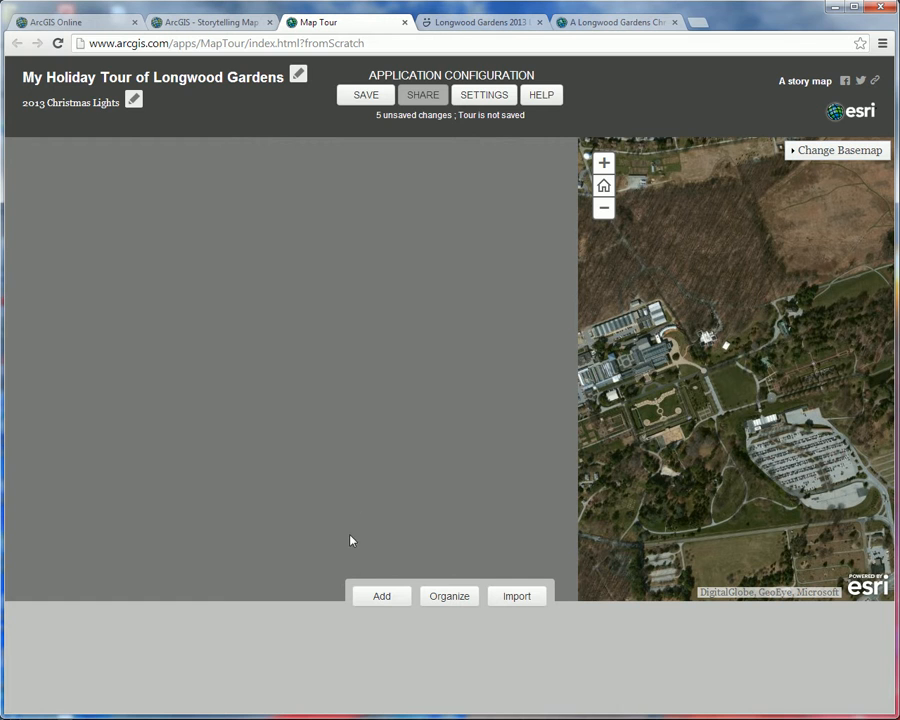
Step: Start a new tour point and copy the Large-size image URL of the lit fountain photo from the SmugMug gallery
click(378, 598)
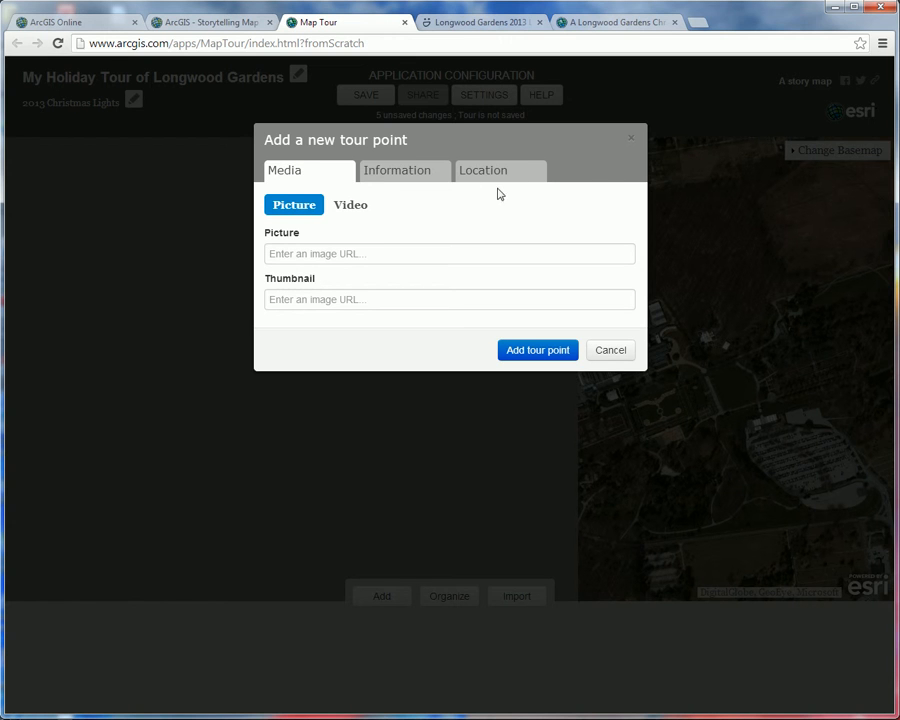
click(470, 24)
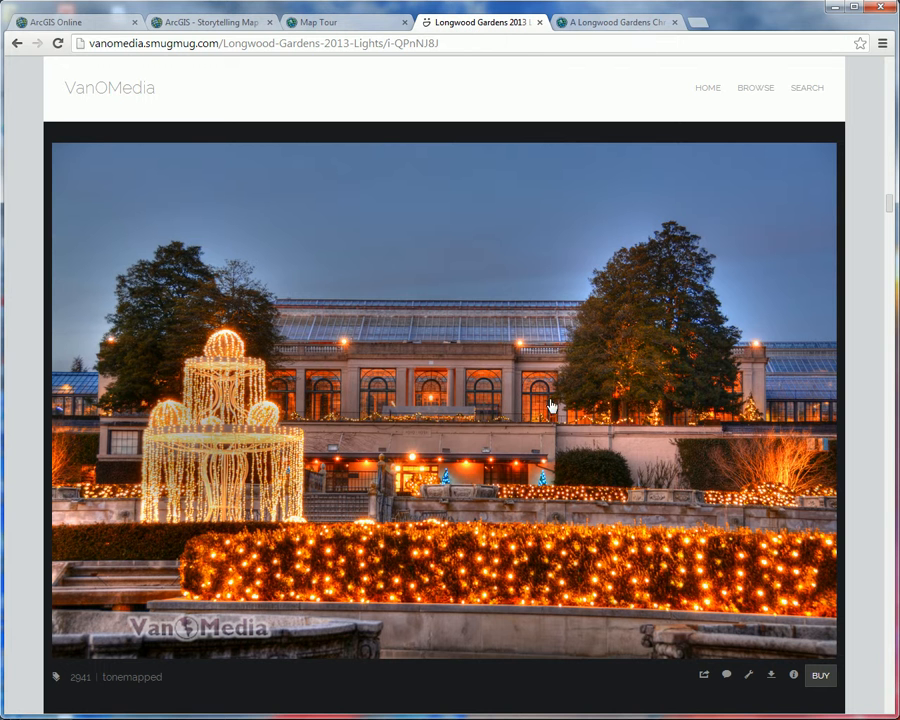
click(679, 470)
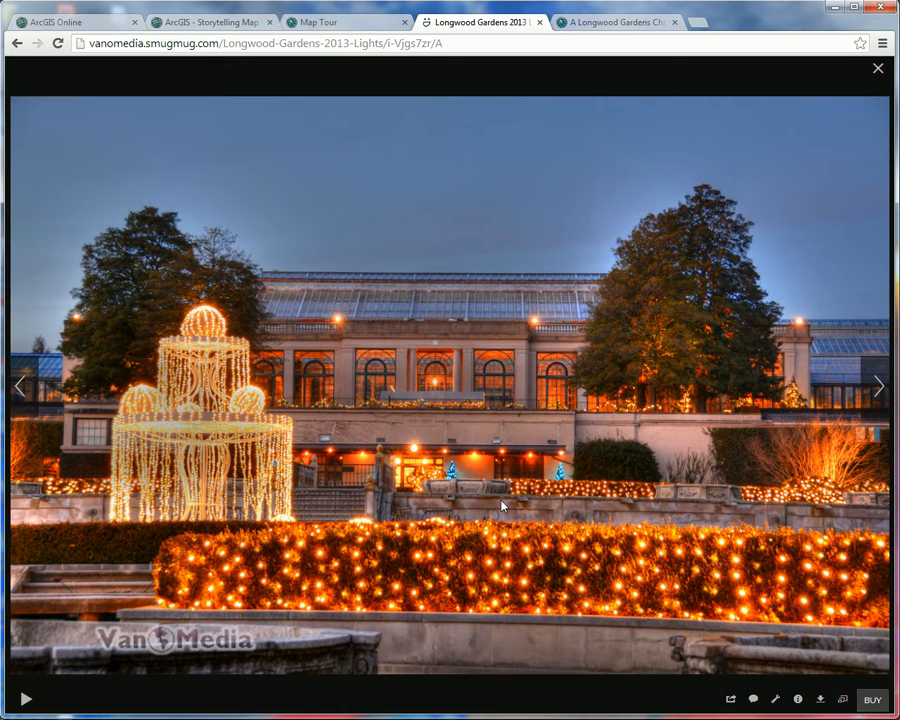
click(842, 699)
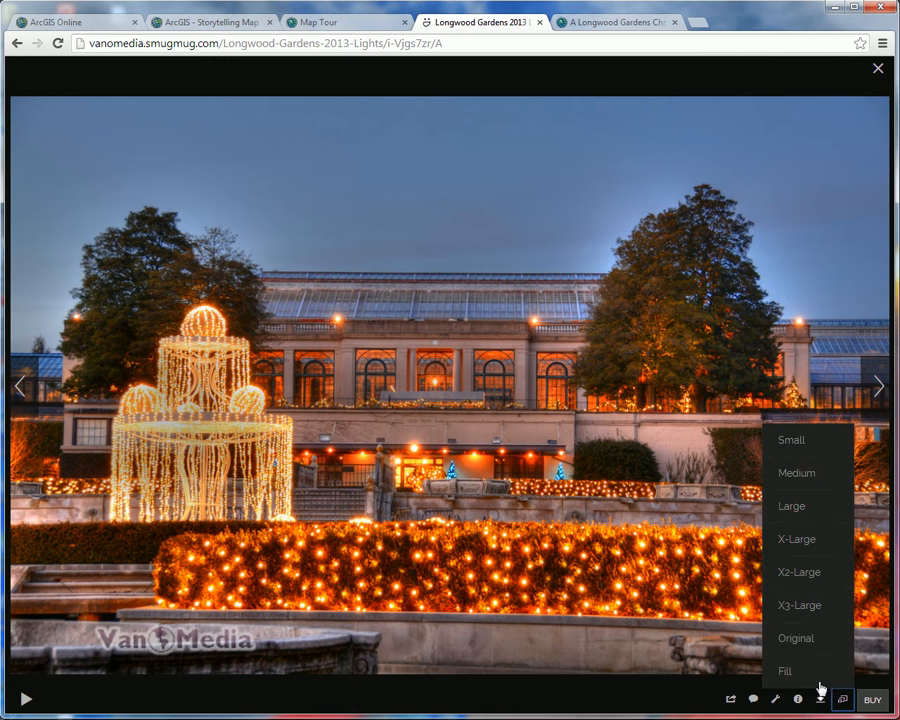
click(791, 510)
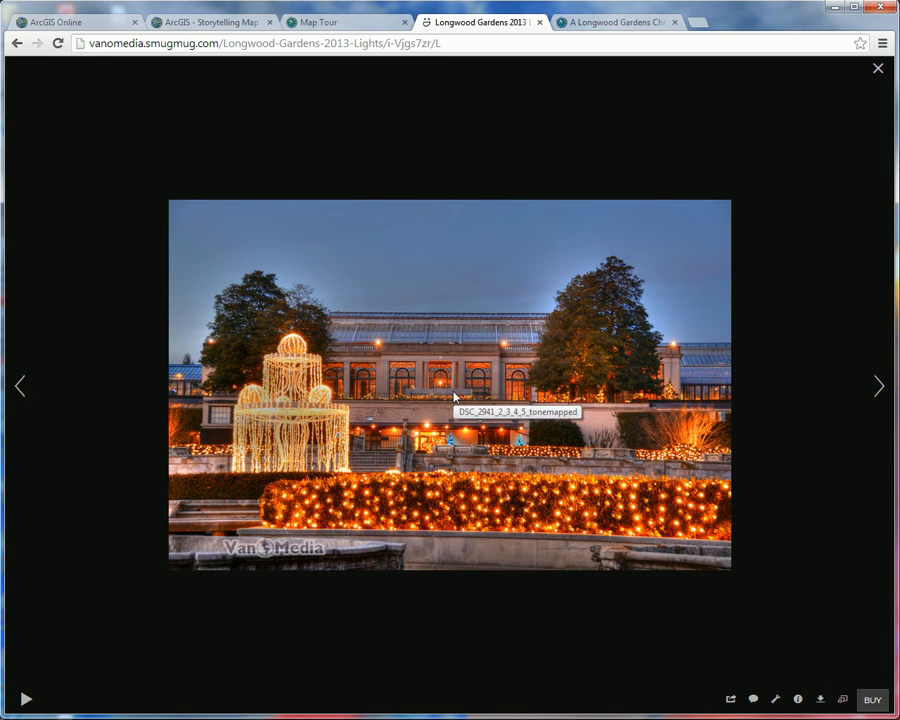
right_click(456, 333)
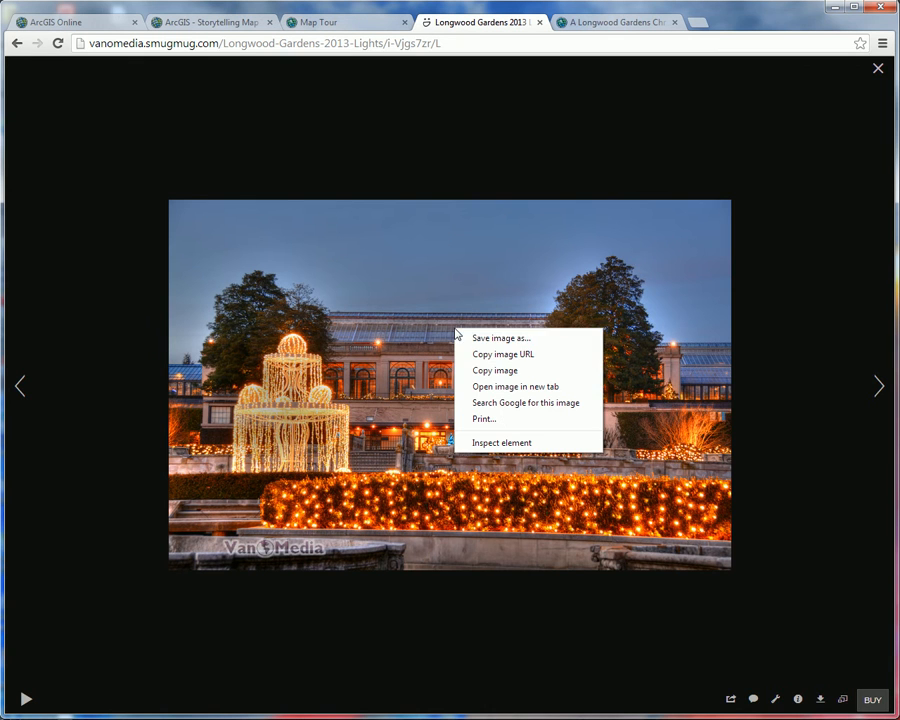
click(527, 355)
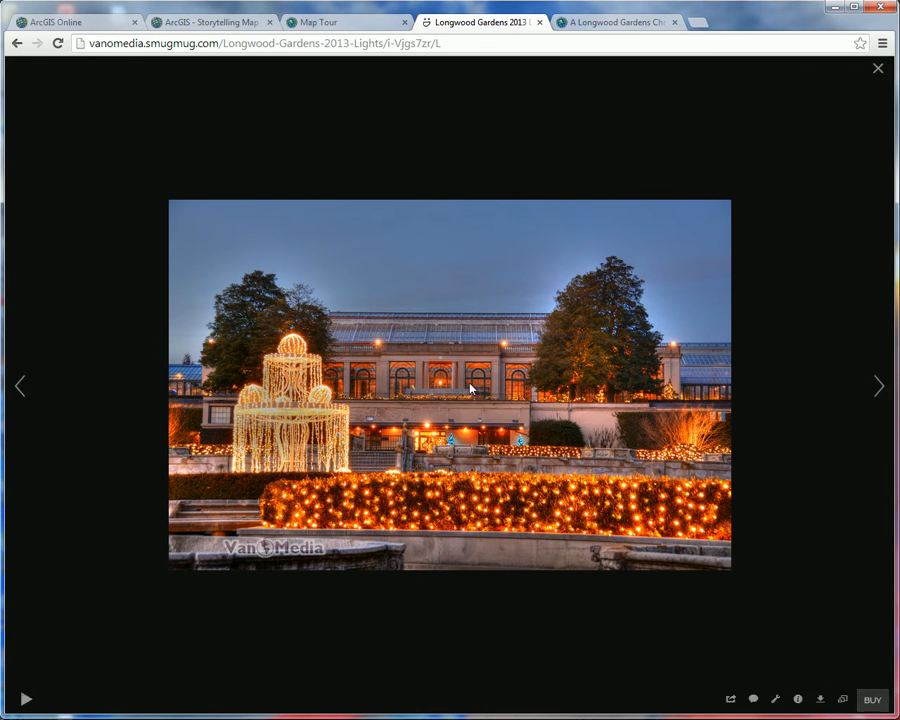
Step: Return to the Map Tour builder and paste the copied fountain photo URL as the tour point's picture
click(326, 22)
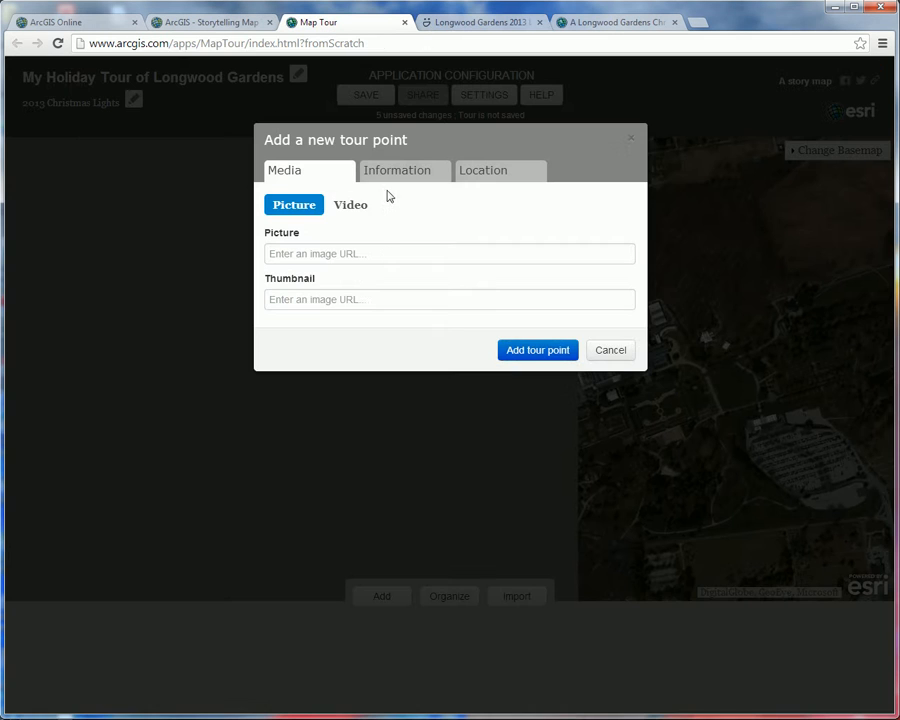
right_click(320, 253)
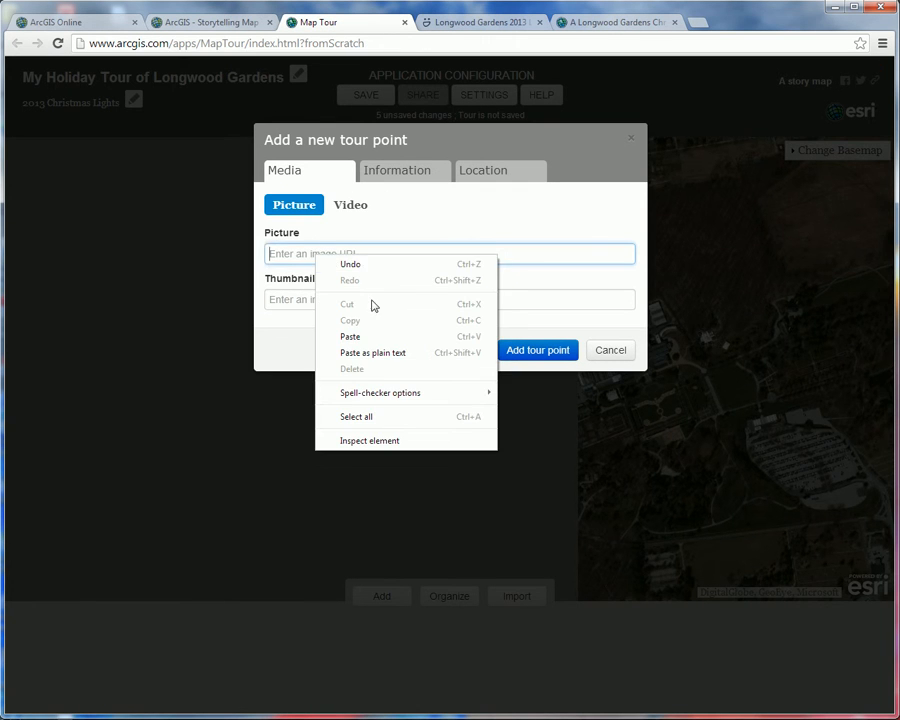
click(368, 338)
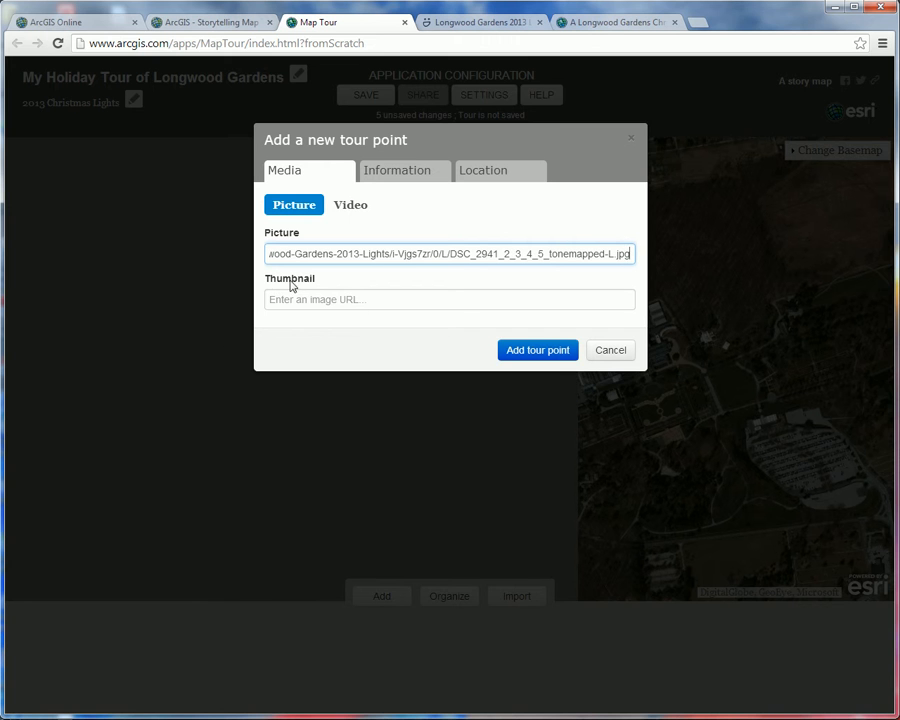
Step: Copy the fountain photo's Small-size image URL from the gallery and paste it as the tour point's thumbnail
click(482, 22)
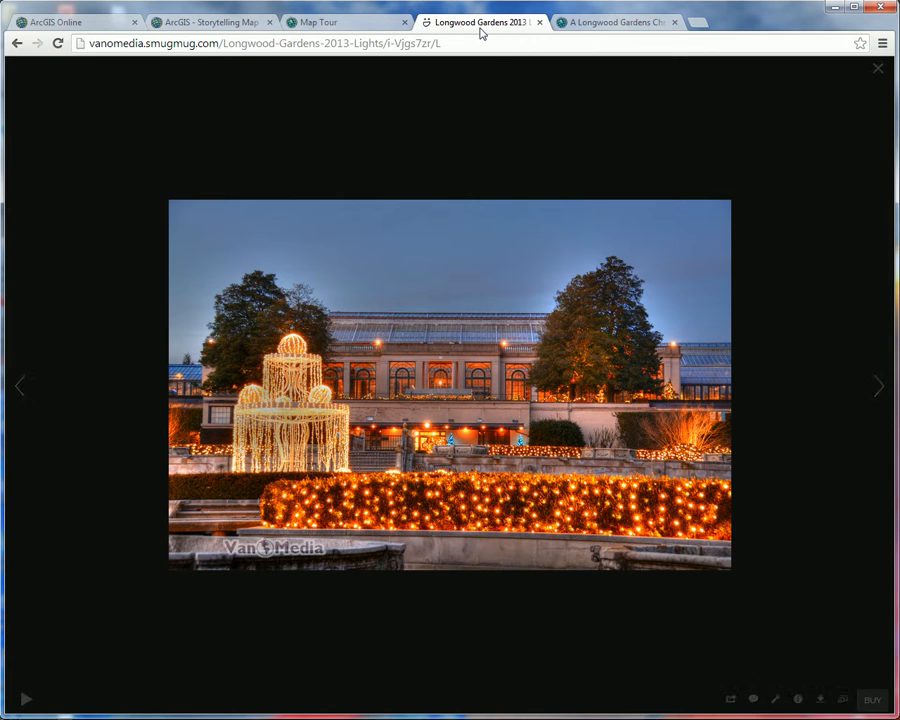
click(842, 699)
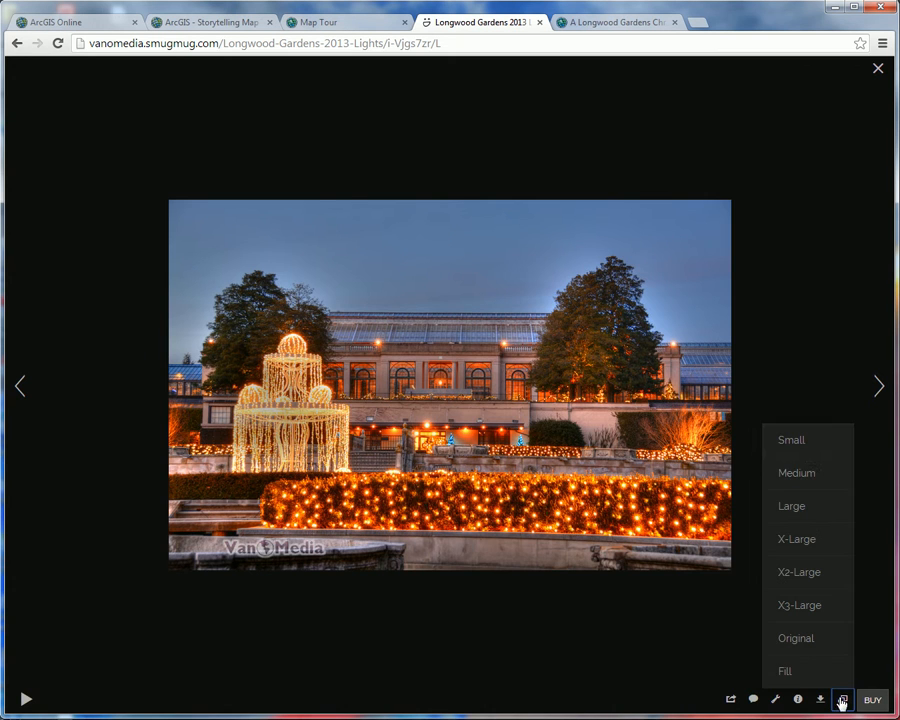
click(804, 445)
right_click(460, 377)
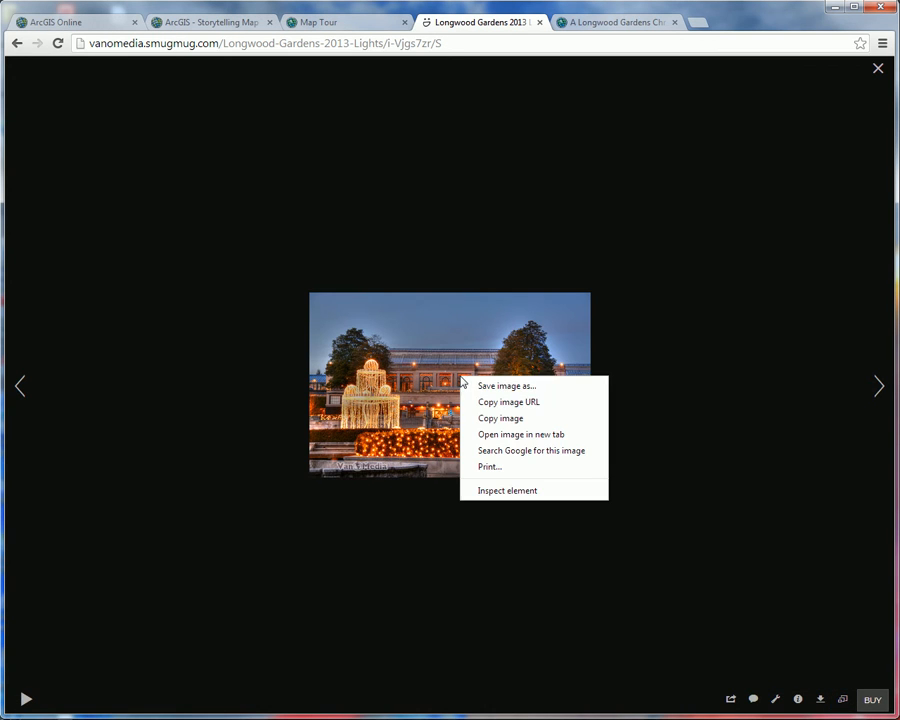
click(519, 402)
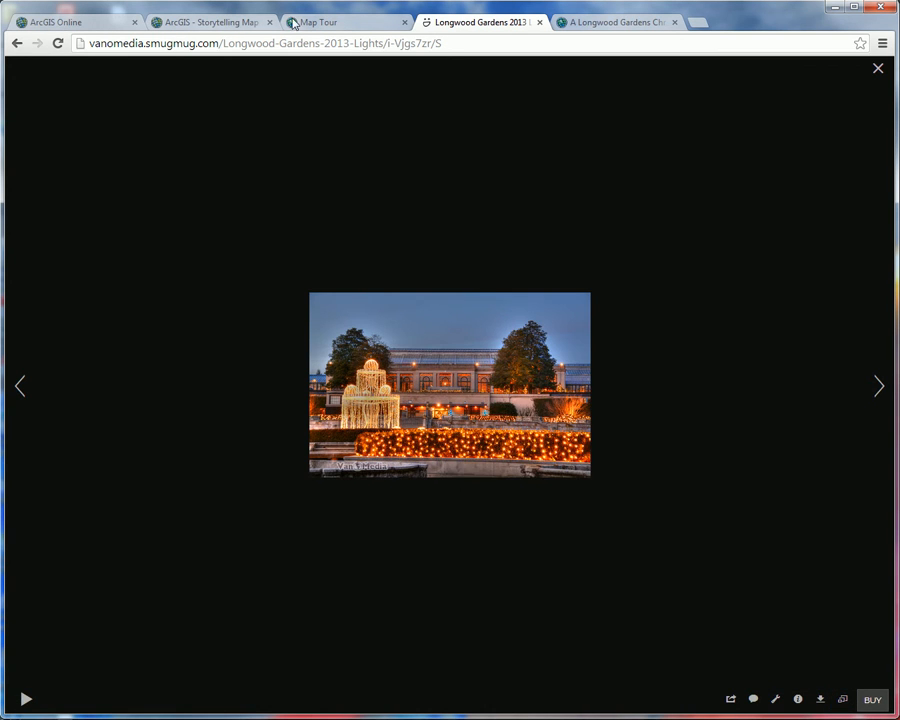
click(325, 22)
right_click(303, 300)
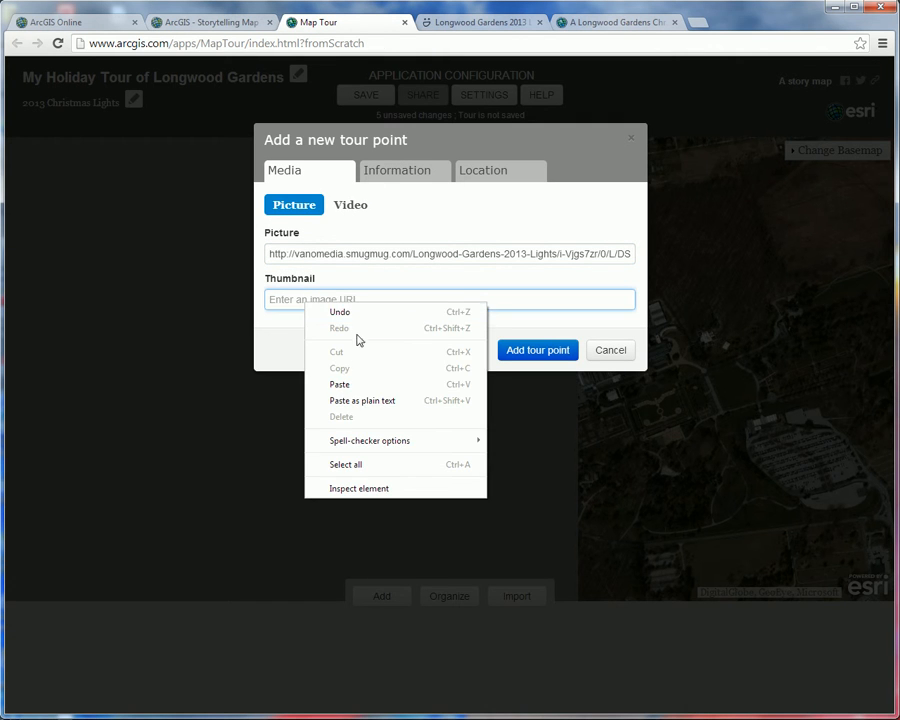
click(412, 381)
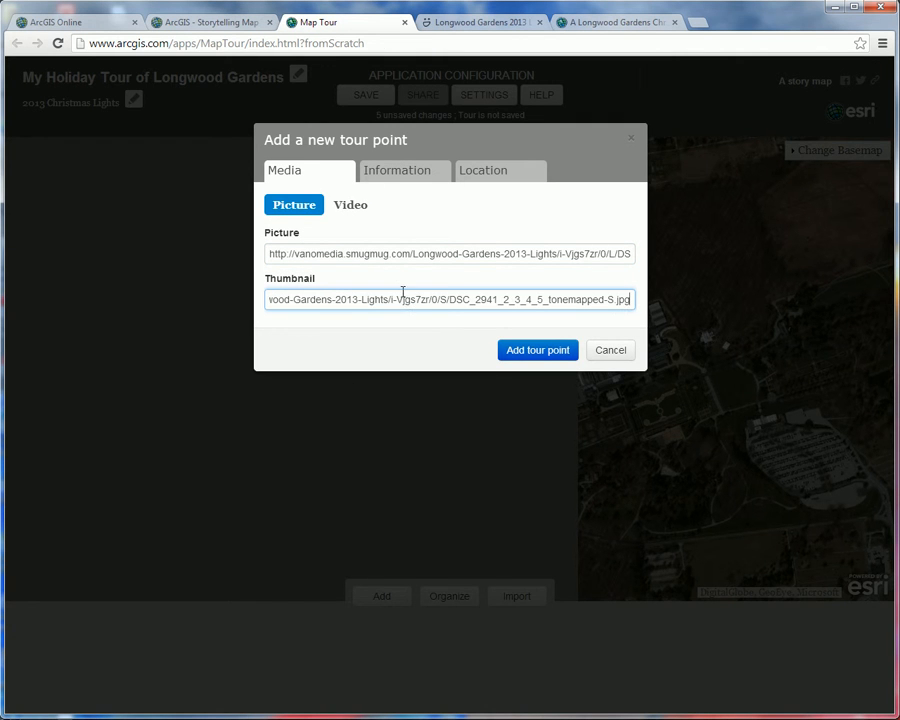
Step: Name the new tour point "Fountain's View"
click(397, 179)
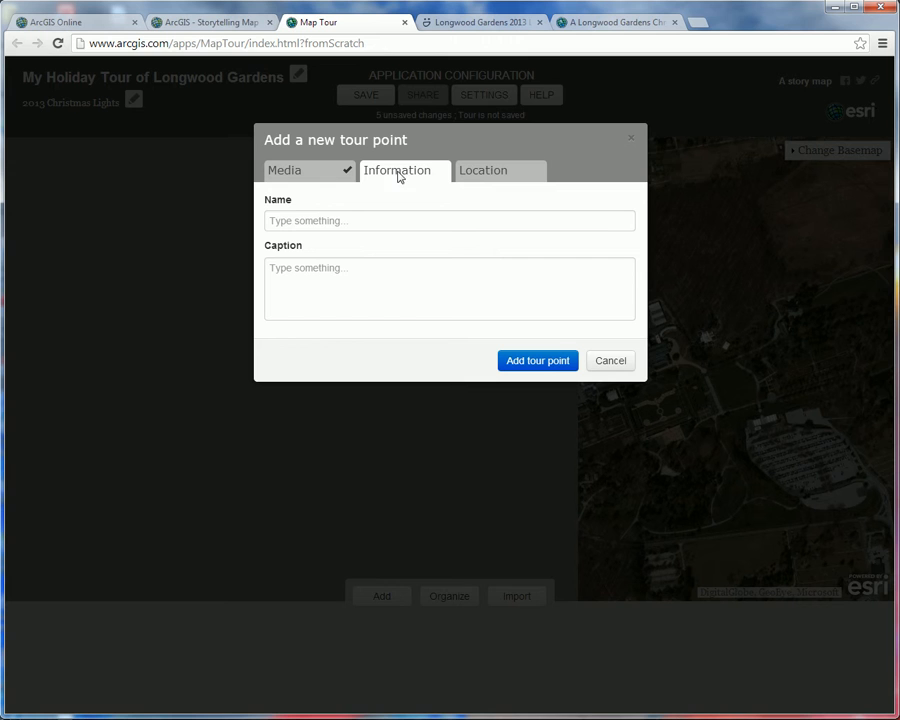
click(365, 221)
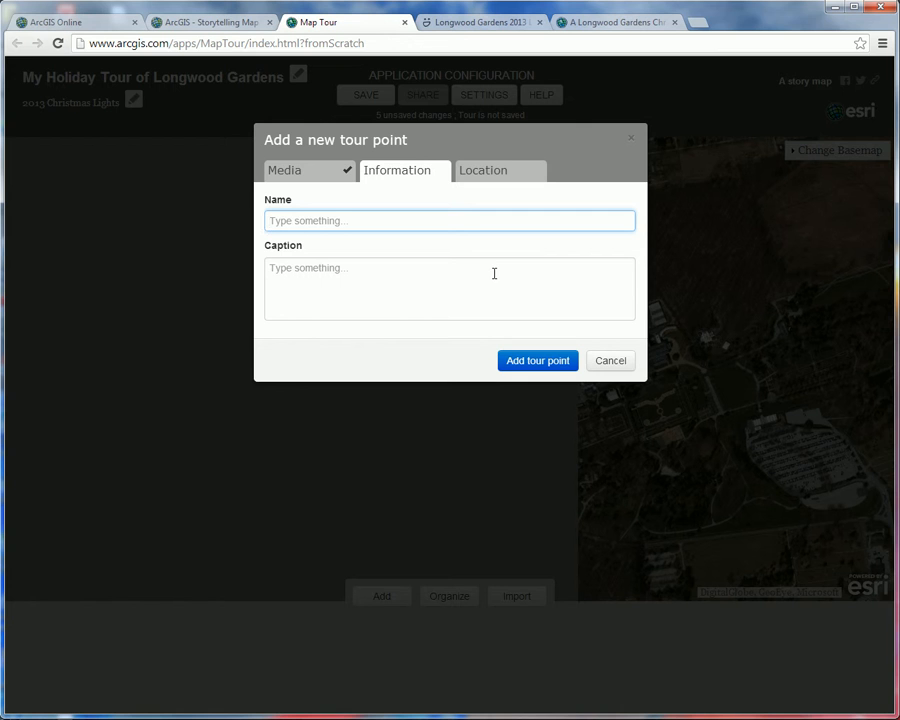
text(Fountain's View)
Step: Place the red marker on the fountain garden's south edge, at about latitude 39.871 and longitude -75.678, and add the tour point
click(494, 175)
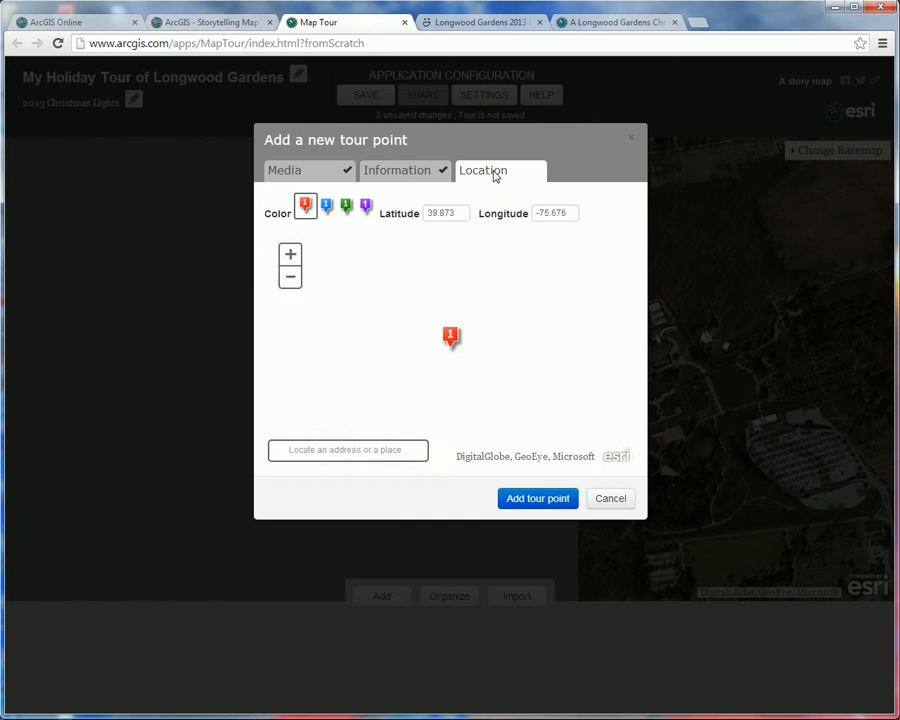
drag(450, 345, 382, 399)
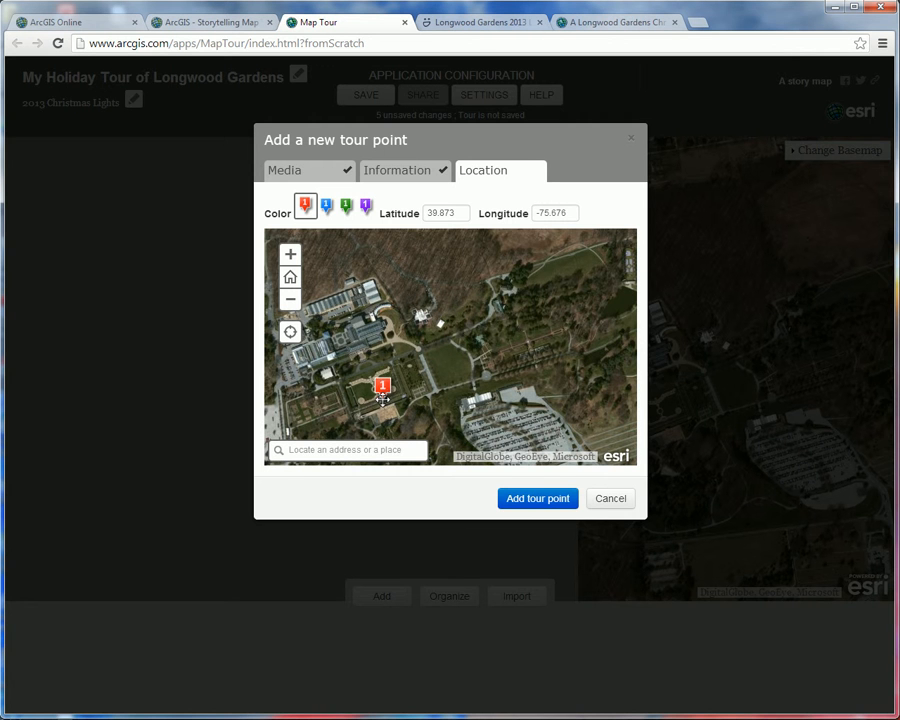
click(290, 255)
drag(396, 384, 516, 302)
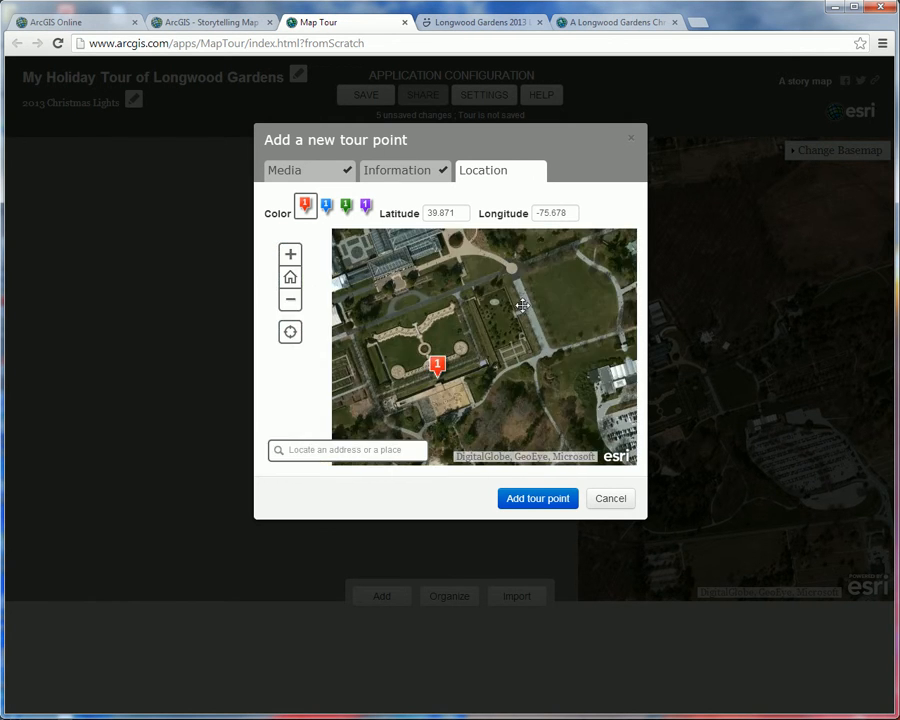
click(290, 256)
click(290, 256)
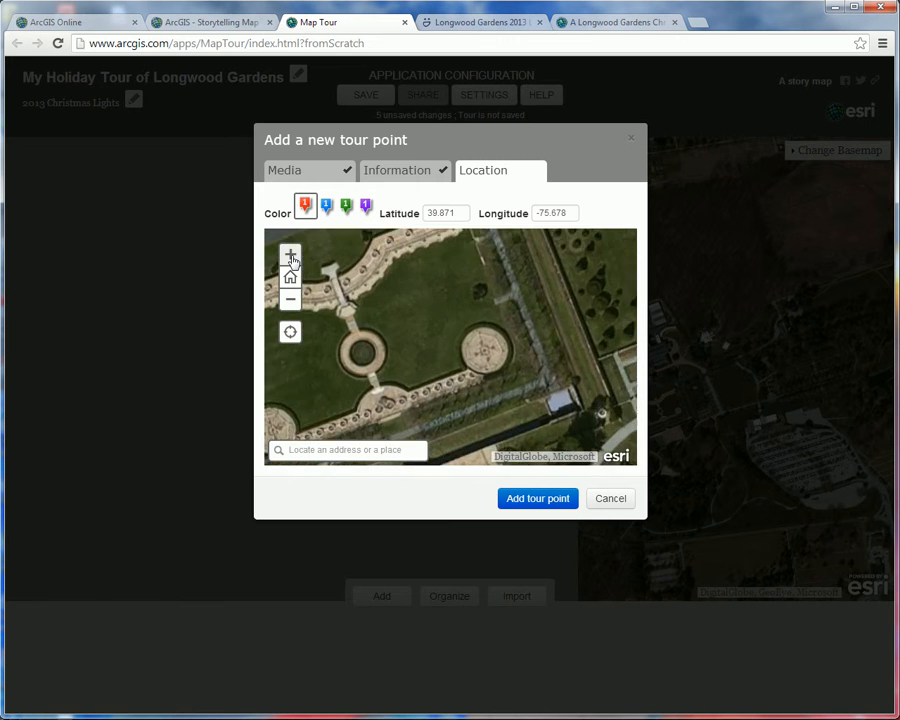
drag(391, 344, 475, 274)
mouse_move(456, 384)
mouse_down()
mouse_move(495, 386)
mouse_move(460, 384)
mouse_move(440, 364)
mouse_move(451, 376)
mouse_up()
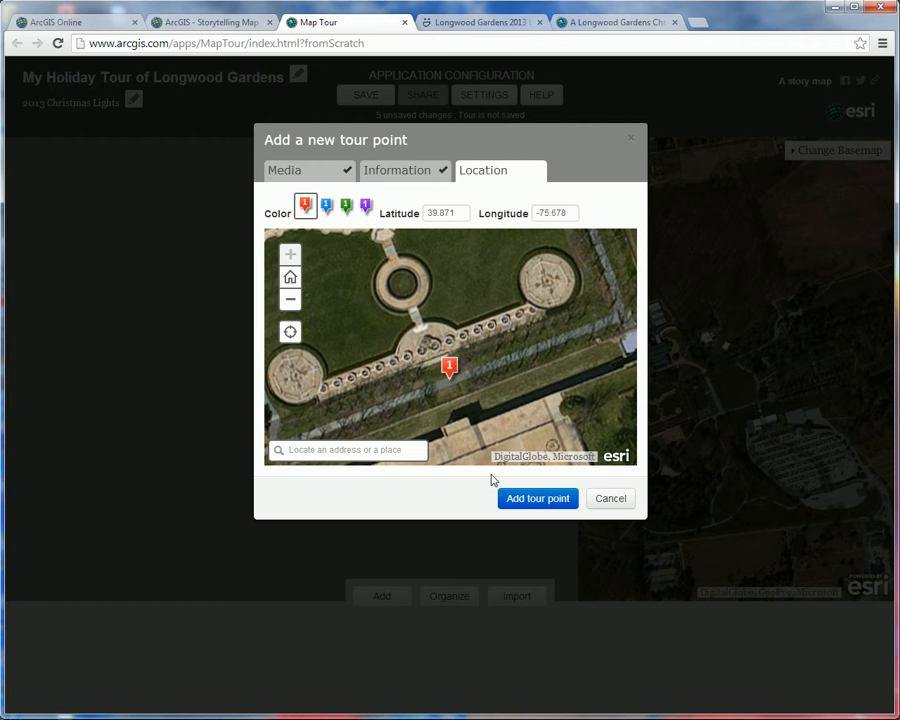
click(535, 500)
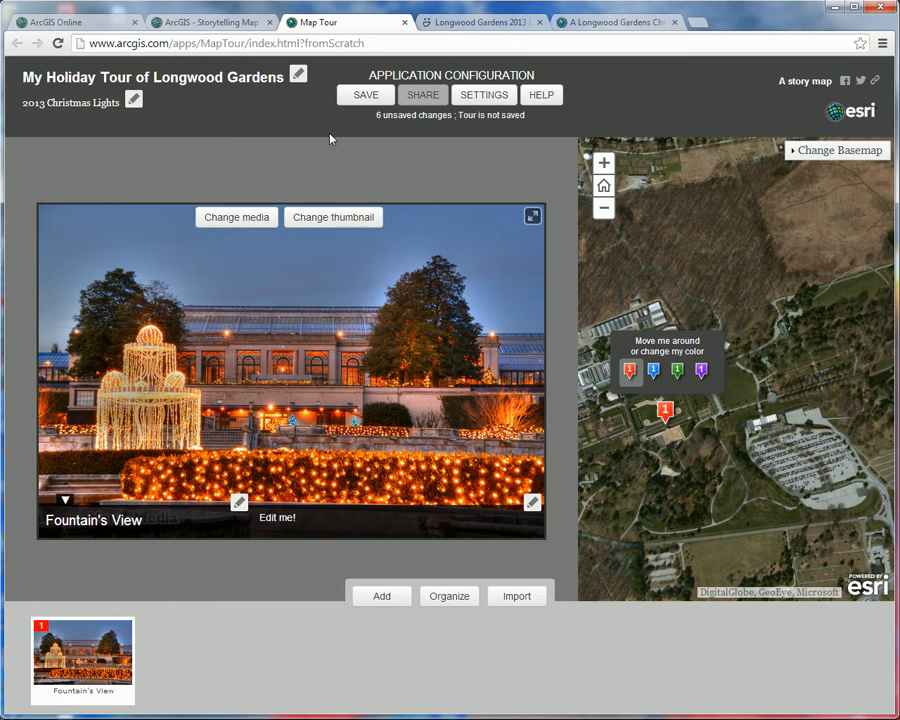
Step: Start a second tour point and copy the Large-size image URL of the moonlit Christmas tree photo from the gallery
click(389, 598)
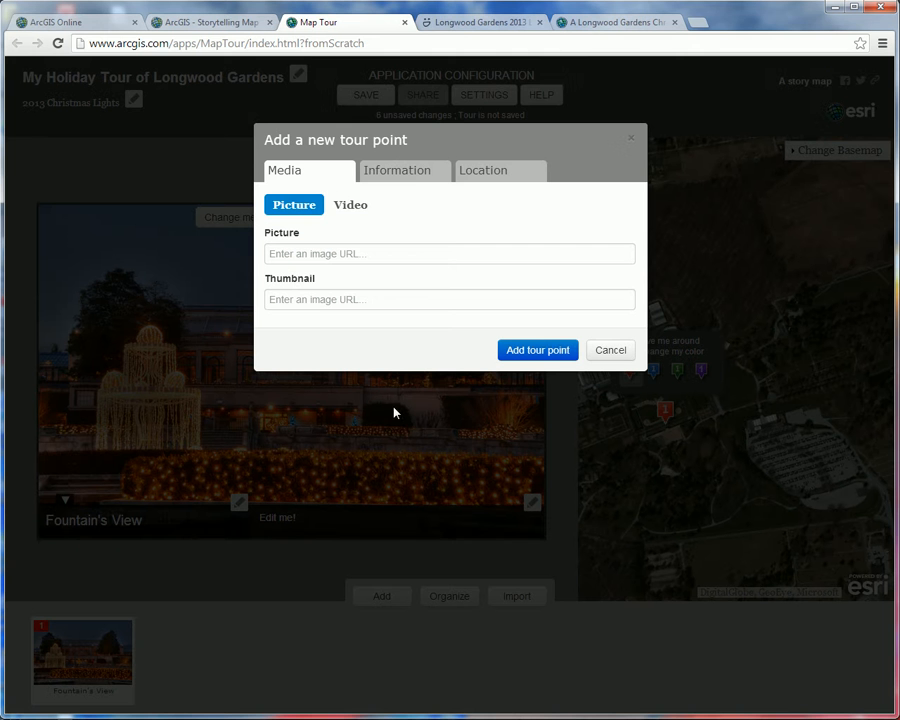
click(475, 22)
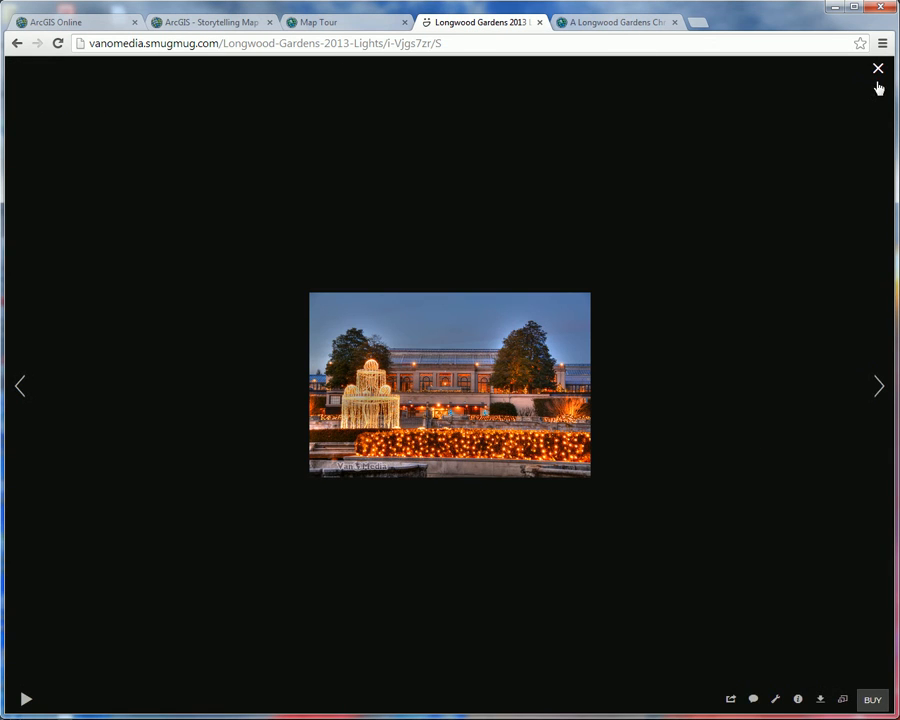
click(879, 70)
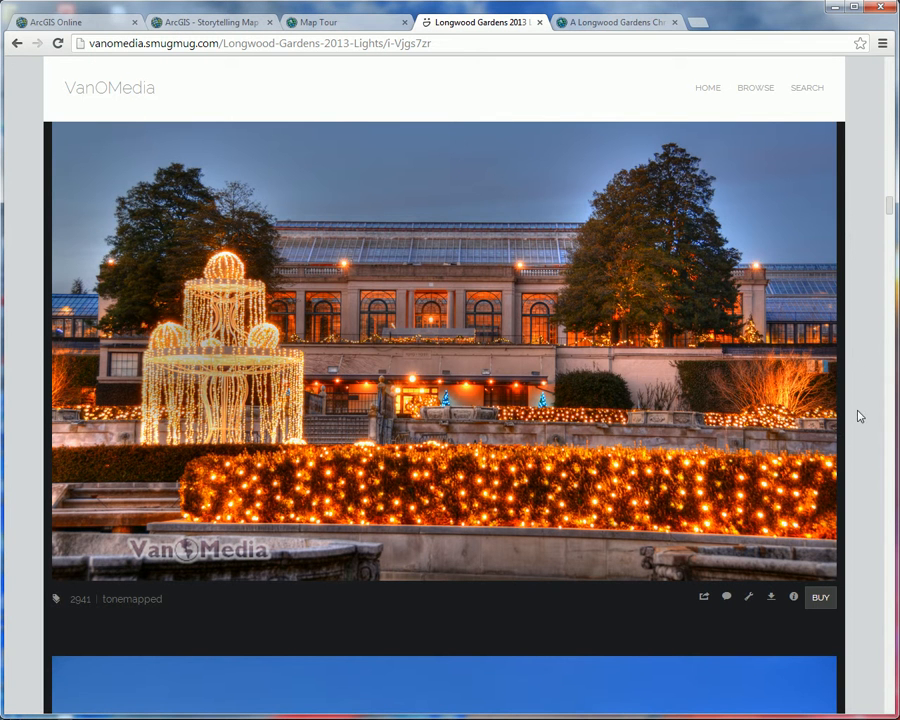
drag(889, 201, 893, 248)
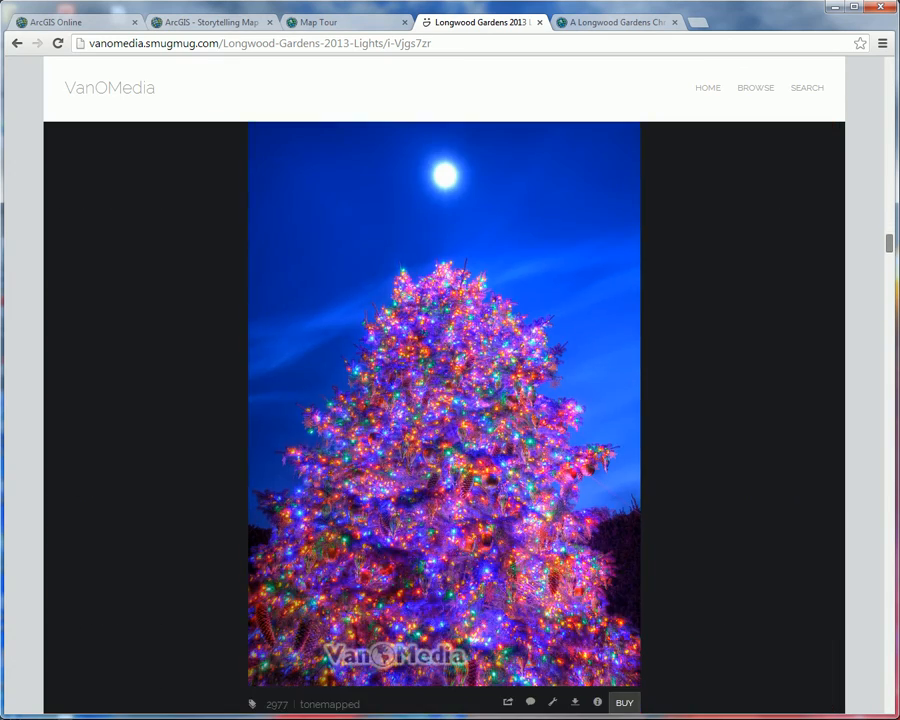
click(445, 403)
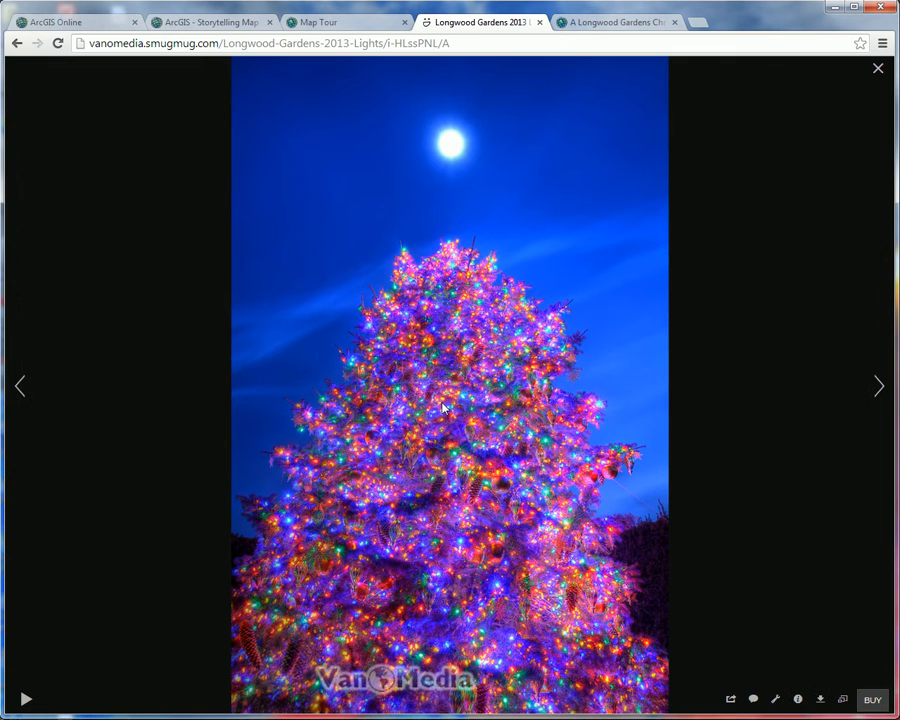
click(843, 699)
click(807, 515)
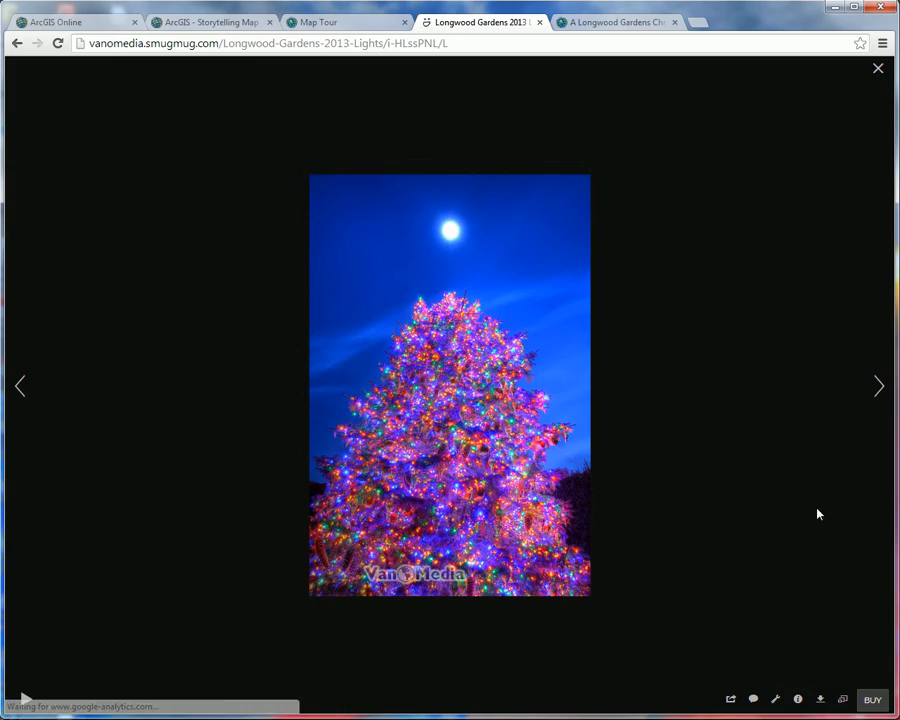
right_click(500, 377)
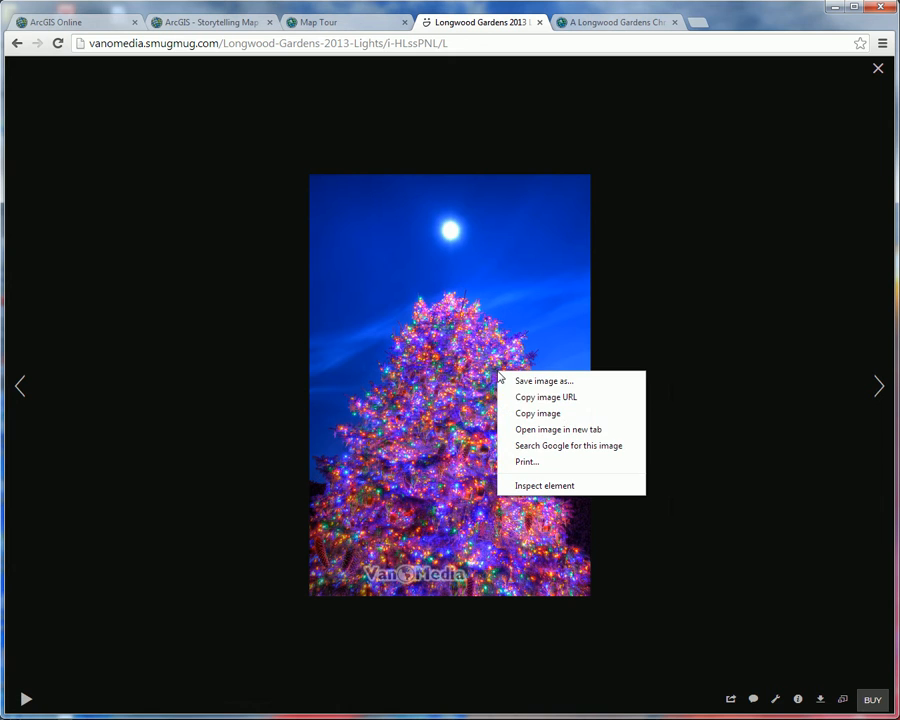
click(554, 398)
Step: Return to the Map Tour builder and paste the copied Christmas tree photo URL as the second point's picture
click(356, 22)
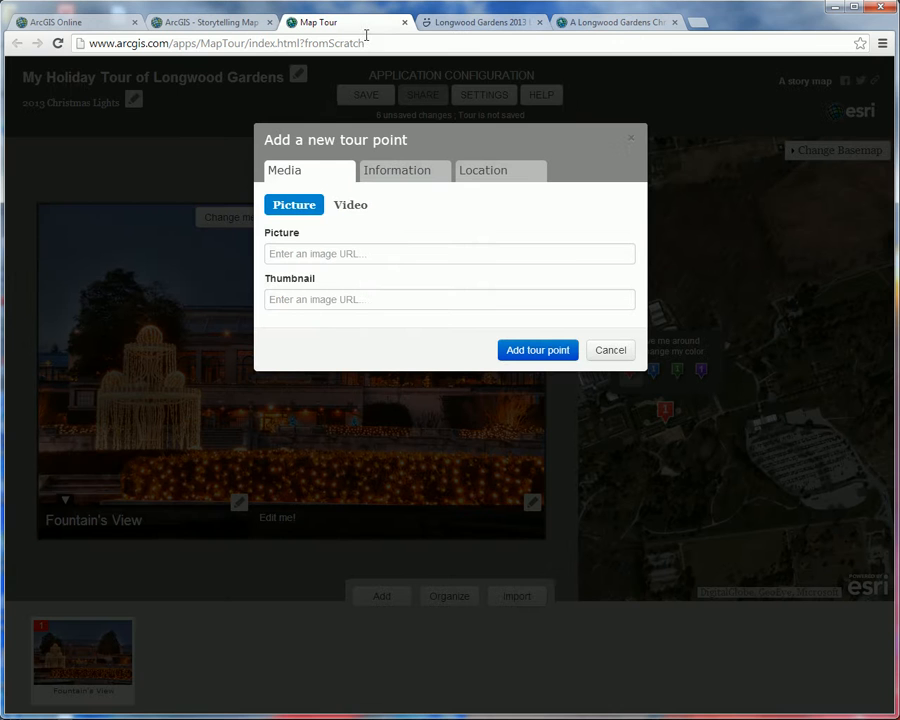
click(318, 253)
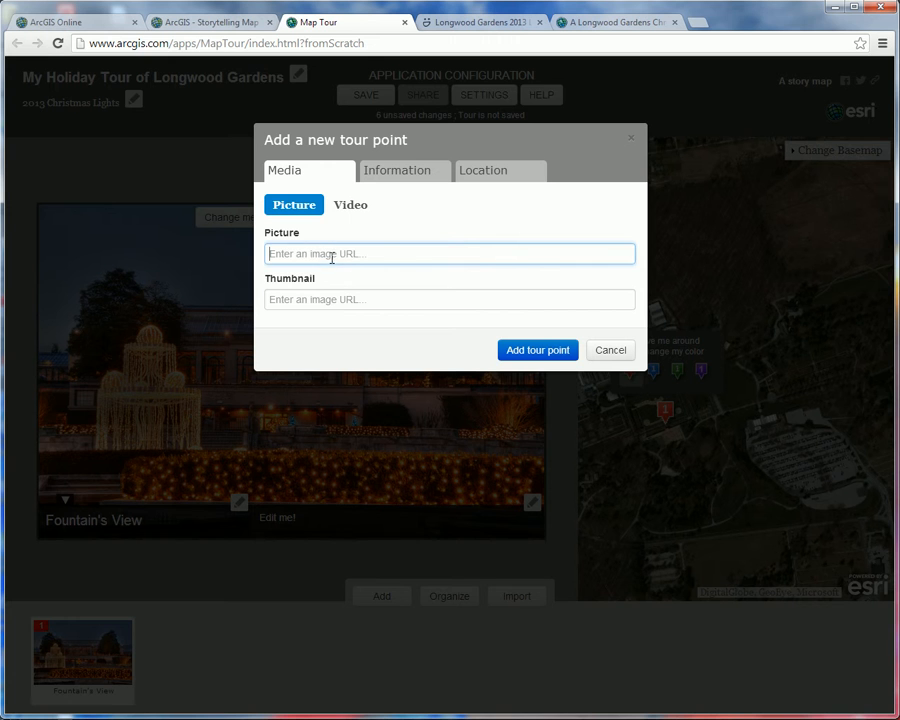
key(ctrl+v)
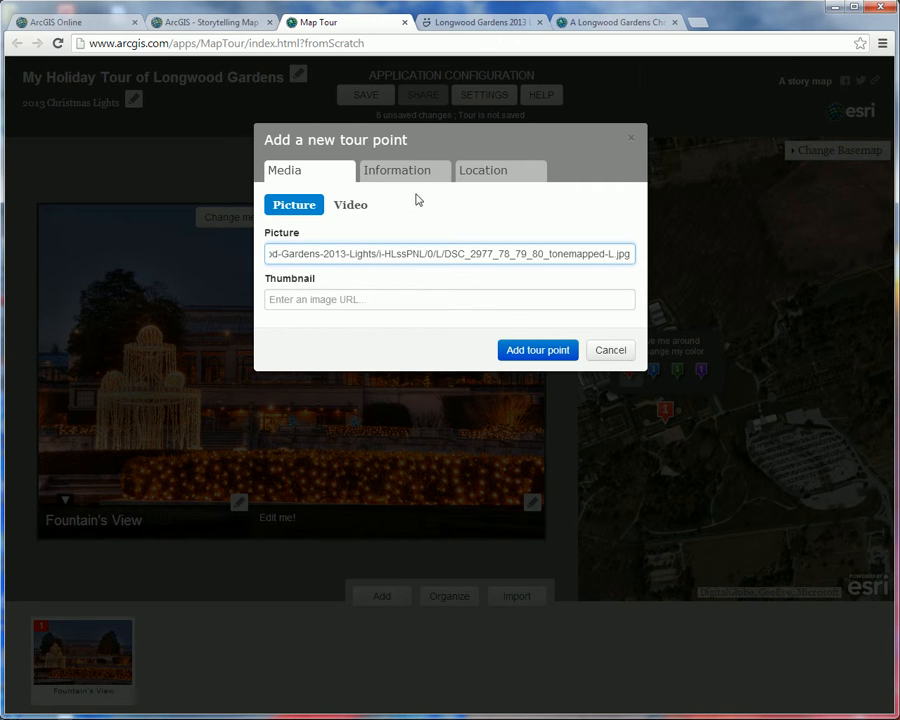
Step: Switch to the SmugMug gallery and copy the Small-size image URL of the moonlit Christmas tree photo
click(479, 22)
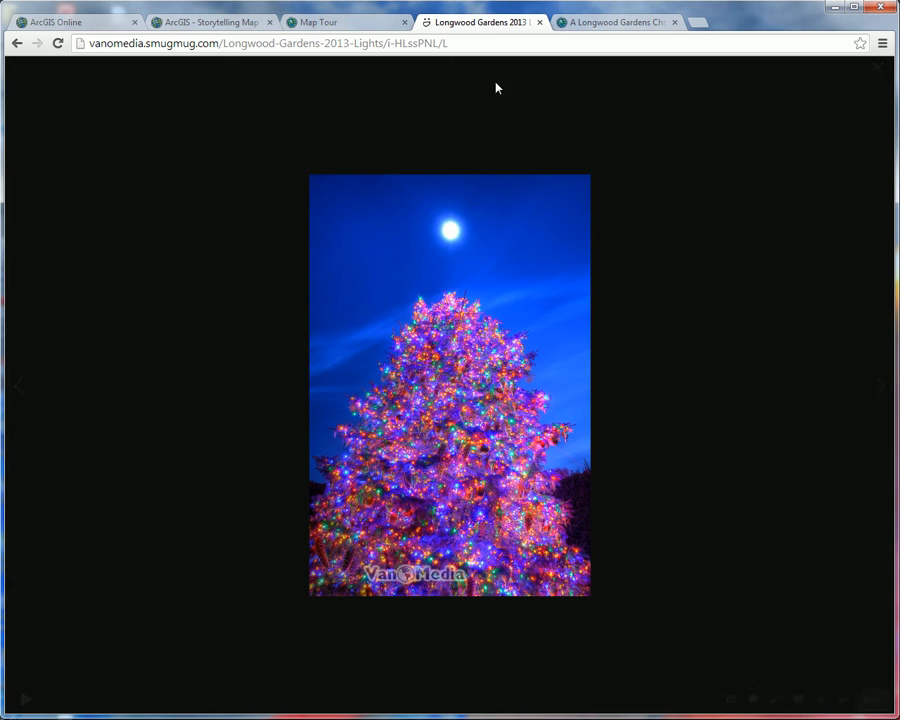
click(842, 699)
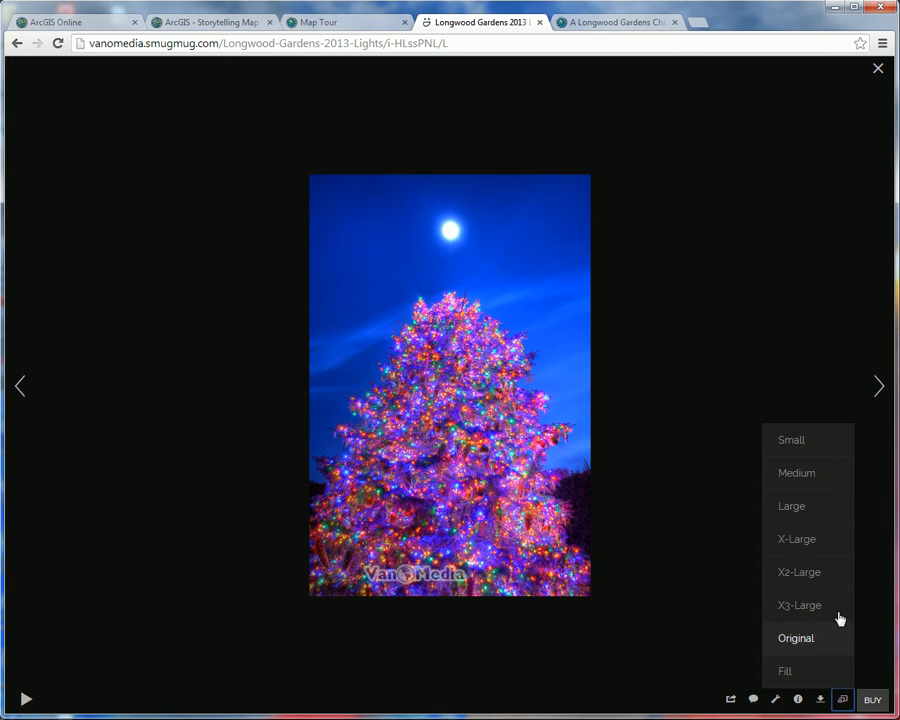
click(800, 443)
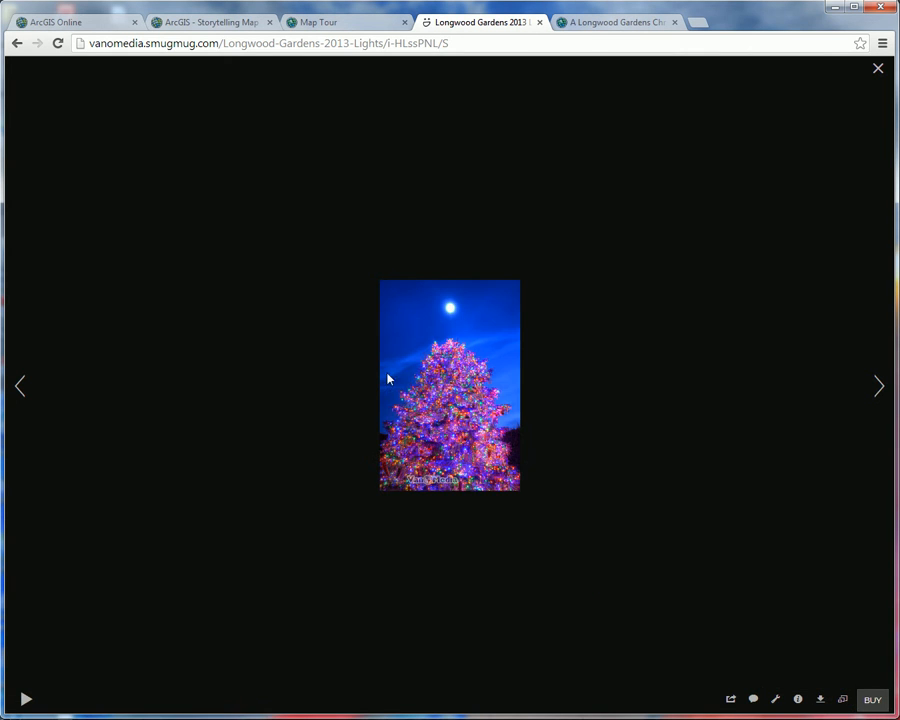
right_click(445, 380)
click(514, 400)
Step: Return to the Map Tour builder and paste the copied Small-size tree photo URL as the second point's thumbnail
click(308, 18)
click(331, 303)
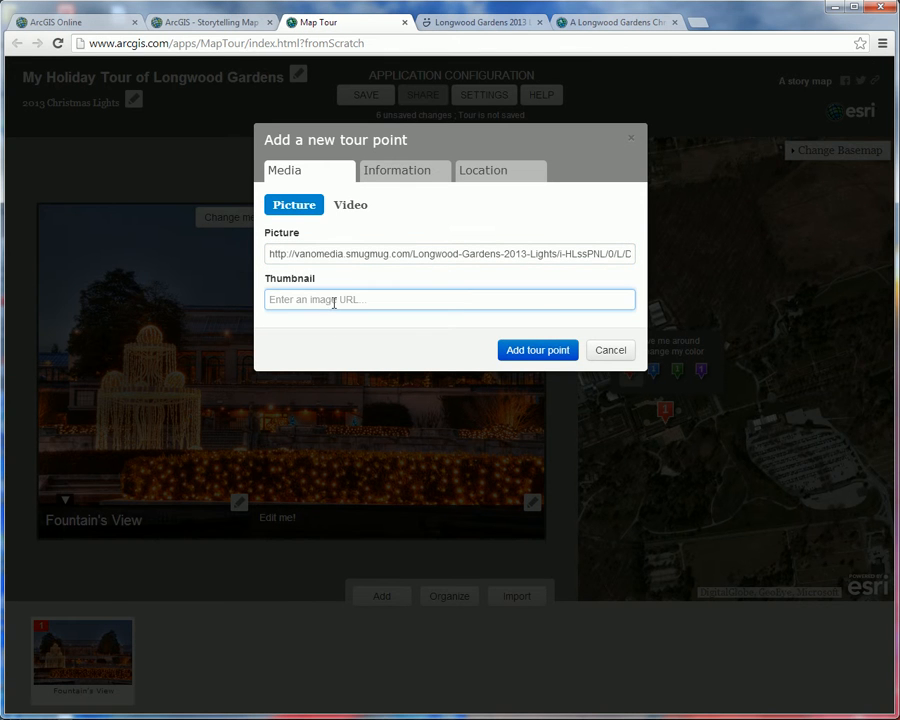
key(ctrl+v)
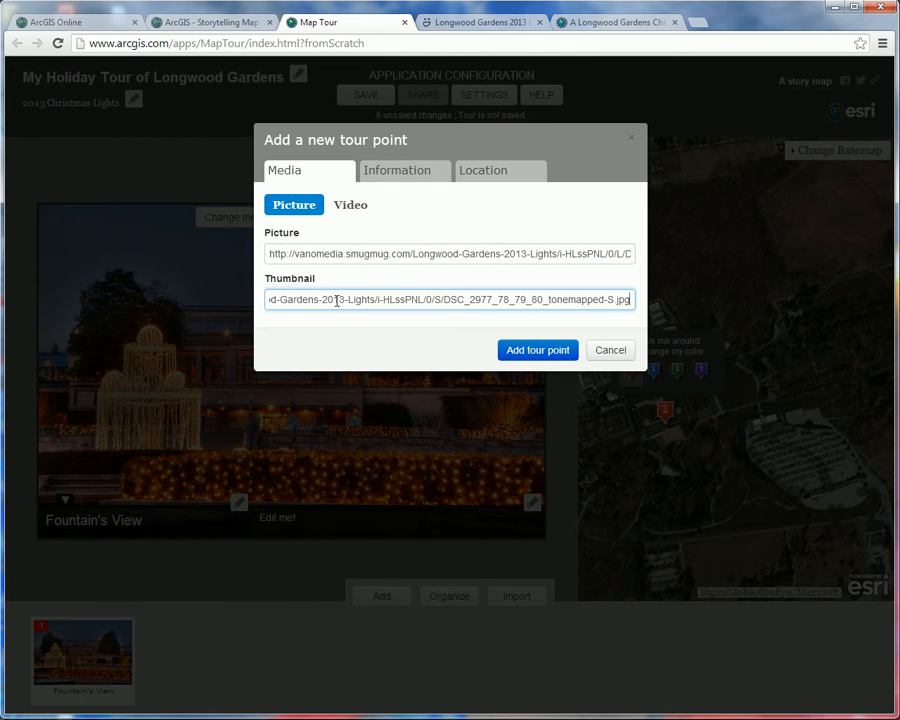
Step: Name the second tour point "Gardener's Tree"
click(408, 174)
click(357, 223)
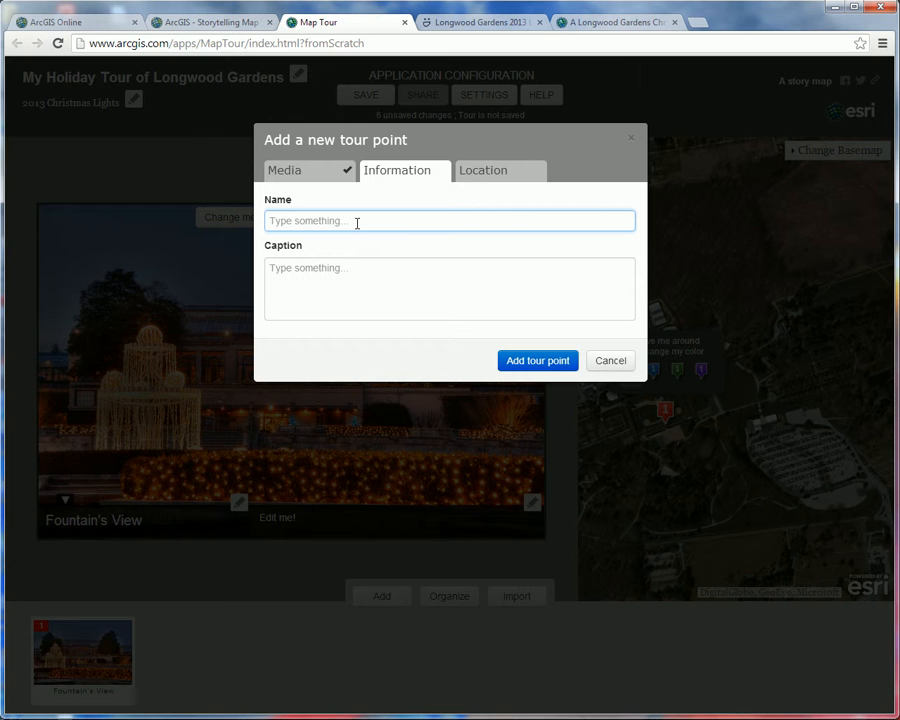
text(Gardener's Tree)
Step: Place the red marker on the path junction east of the formal garden, at about latitude 39.872 and longitude -75.676, and add the tour point
click(497, 176)
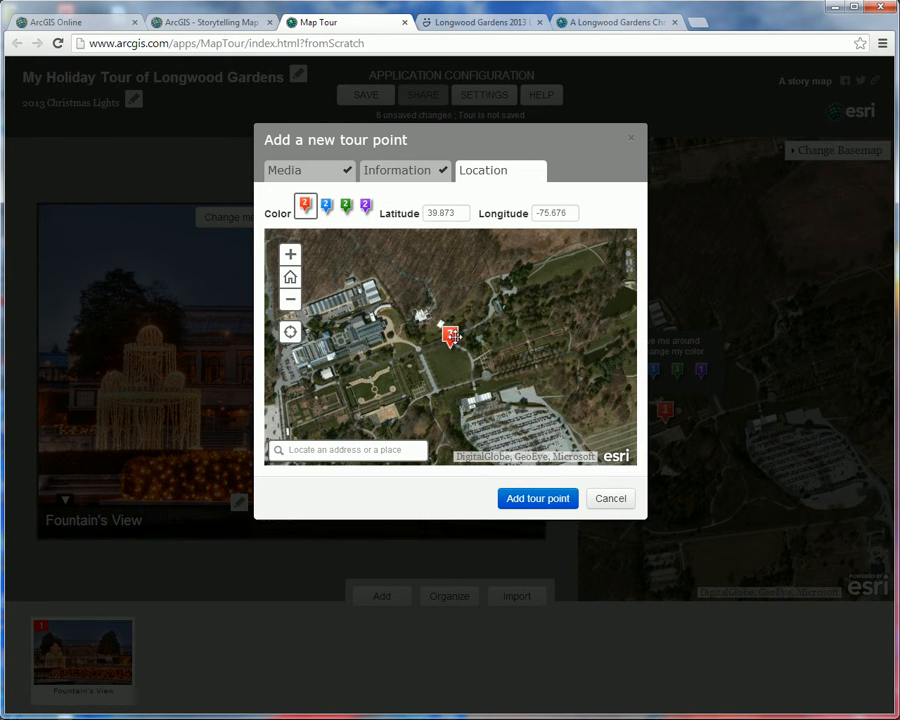
drag(451, 335, 433, 389)
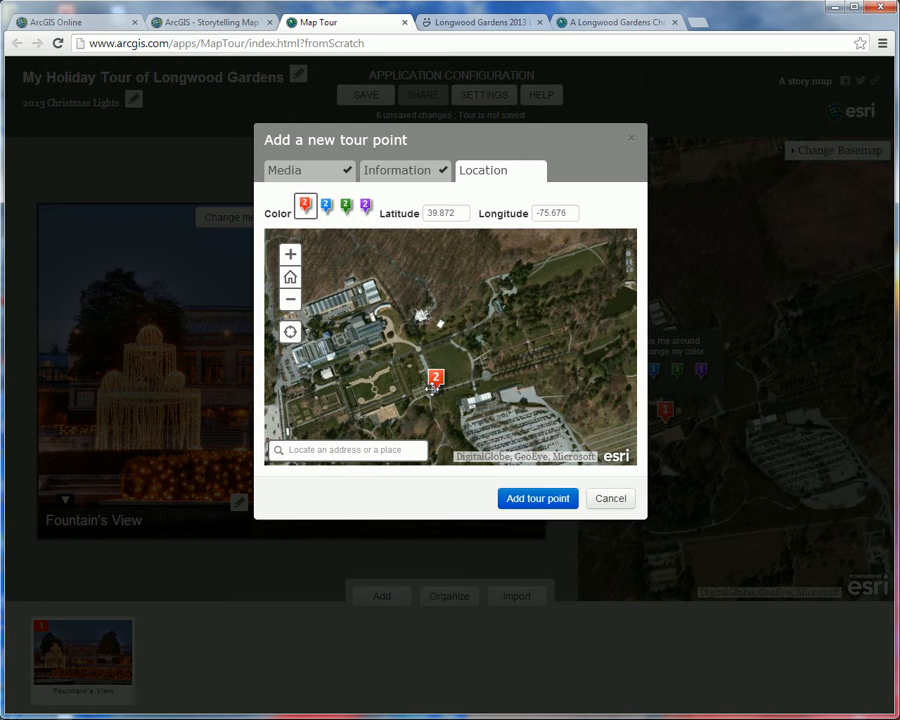
click(290, 254)
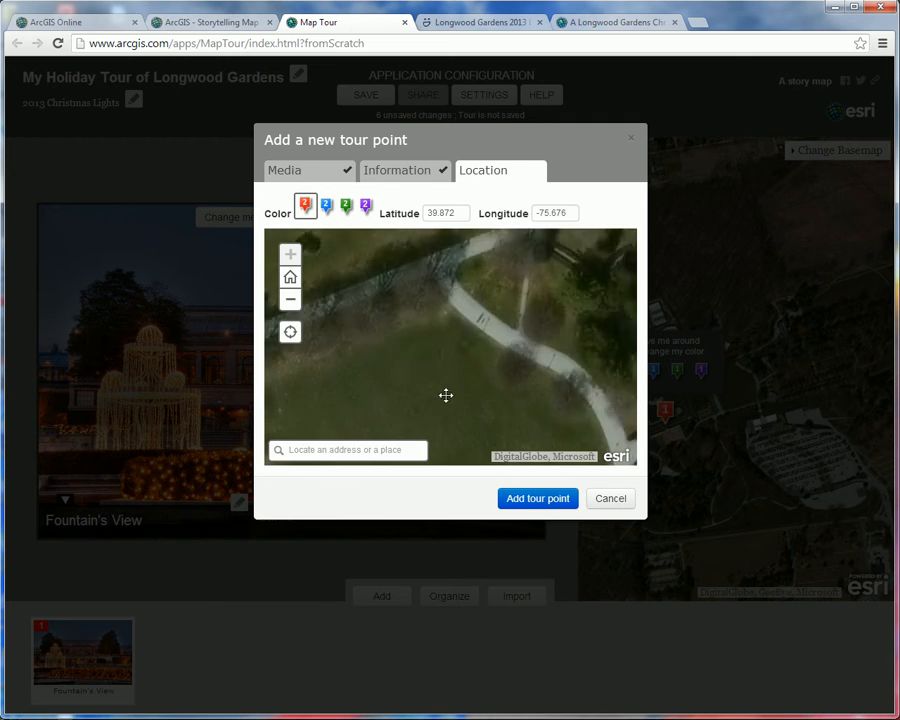
drag(446, 394, 596, 254)
mouse_move(490, 437)
mouse_down()
mouse_move(518, 269)
mouse_move(470, 388)
mouse_up()
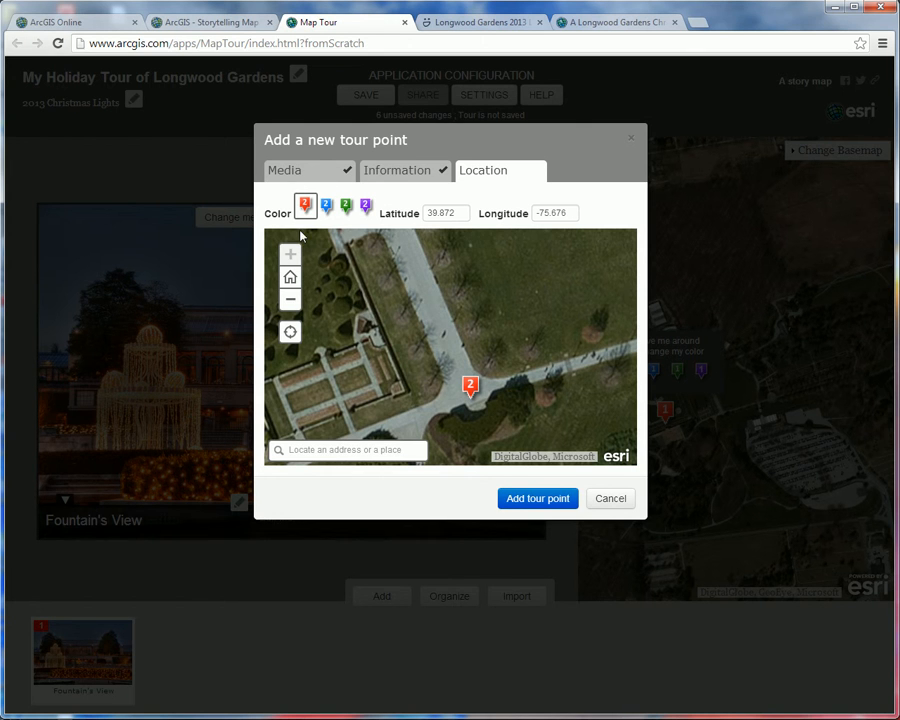
click(550, 502)
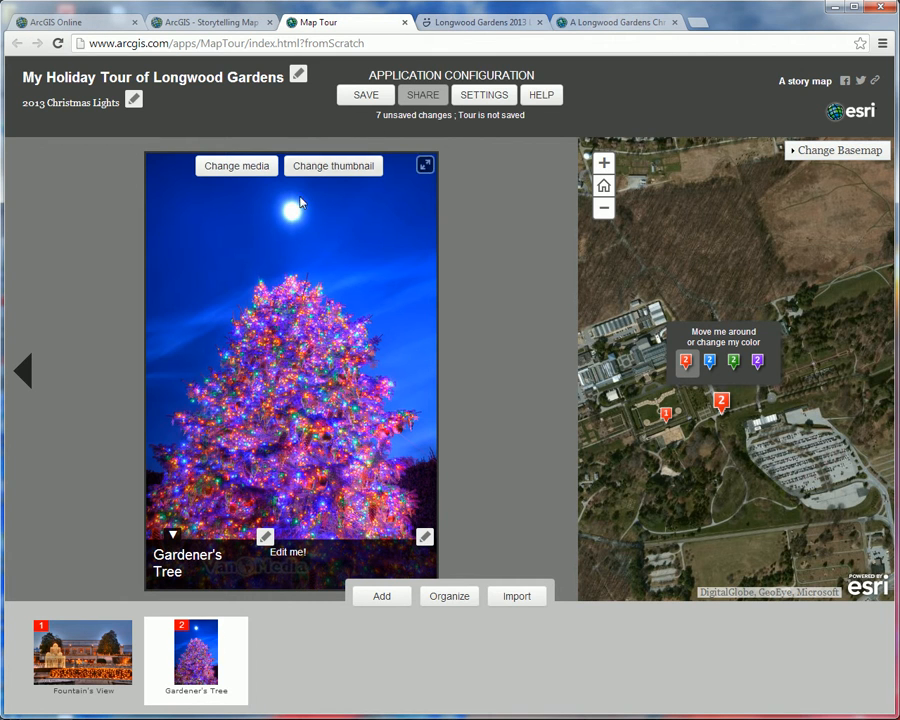
Step: Start a third tour point and copy the Large-size image URL of the lake photo with the green and red lit trees from the gallery
click(386, 598)
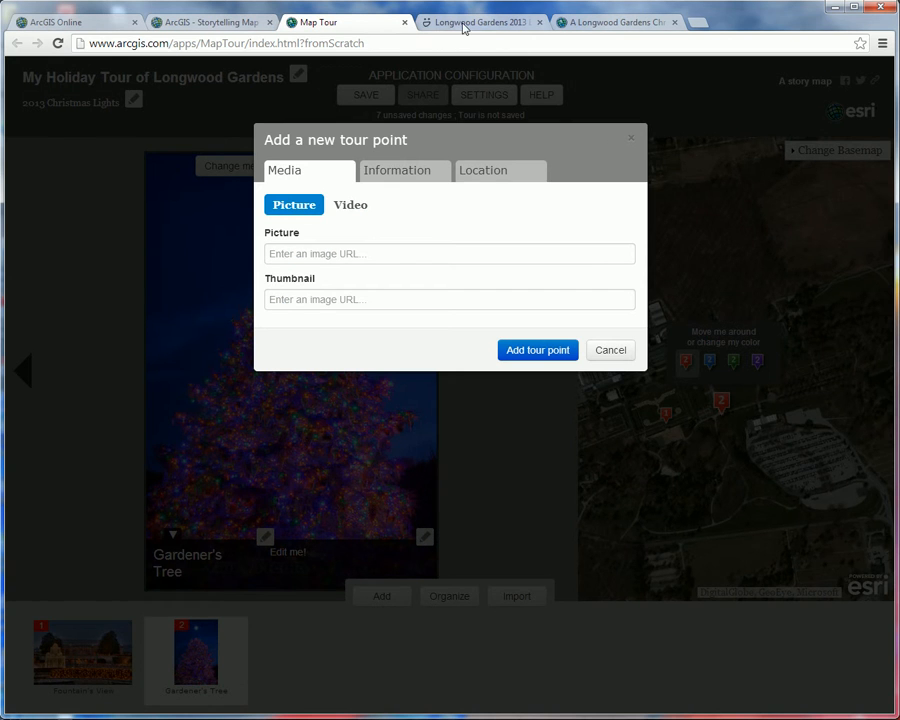
click(480, 24)
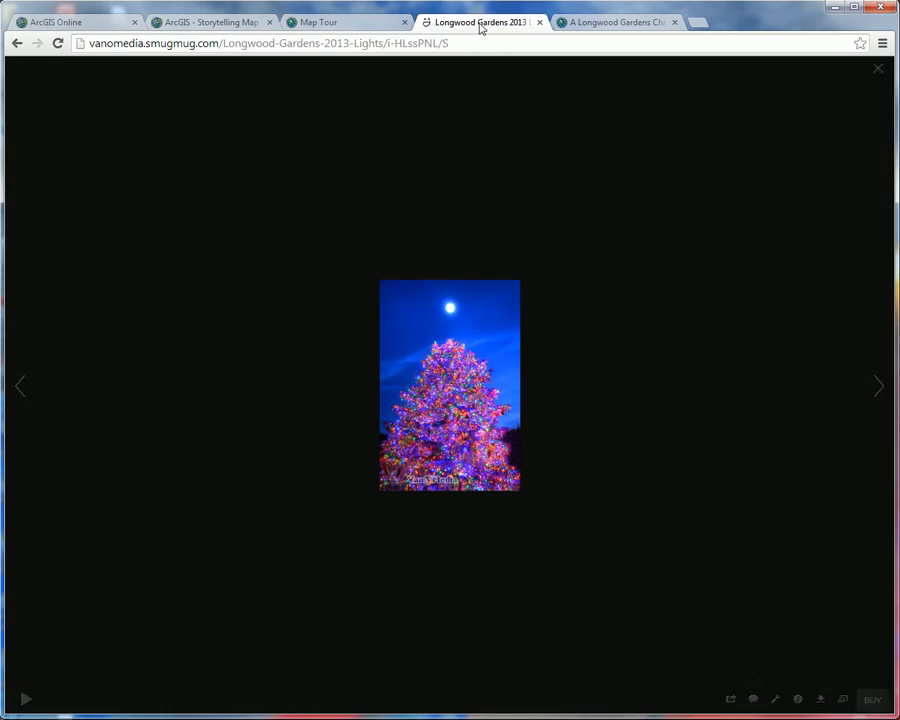
click(878, 69)
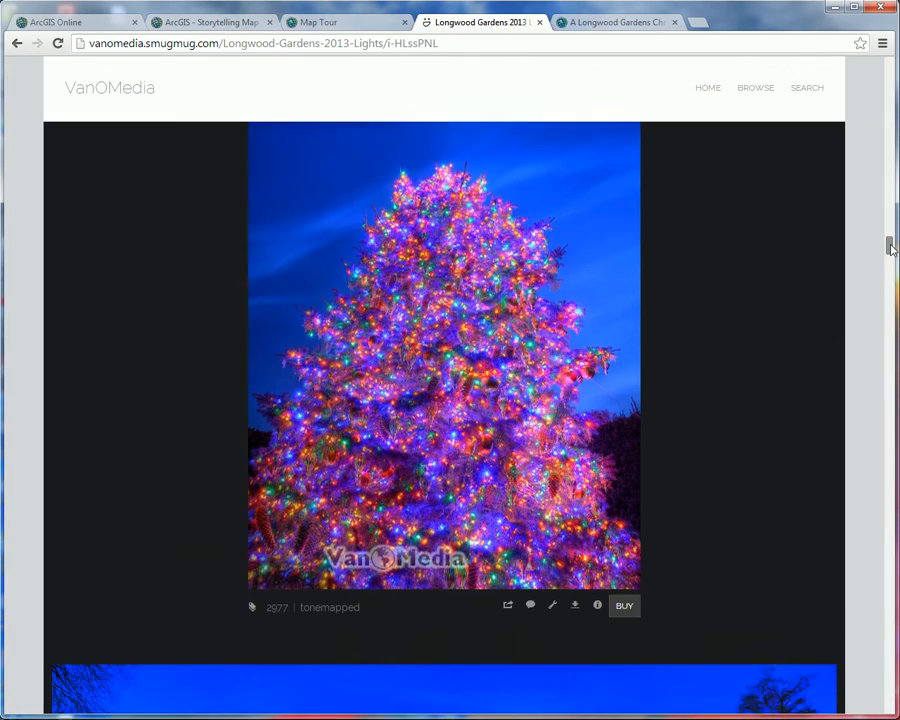
drag(891, 246, 890, 322)
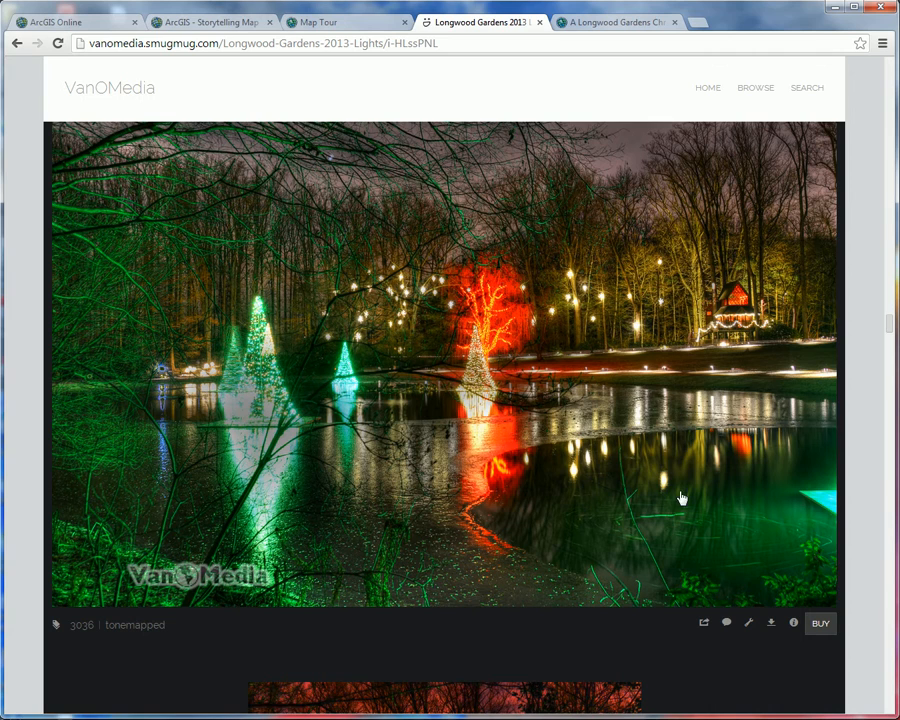
click(643, 480)
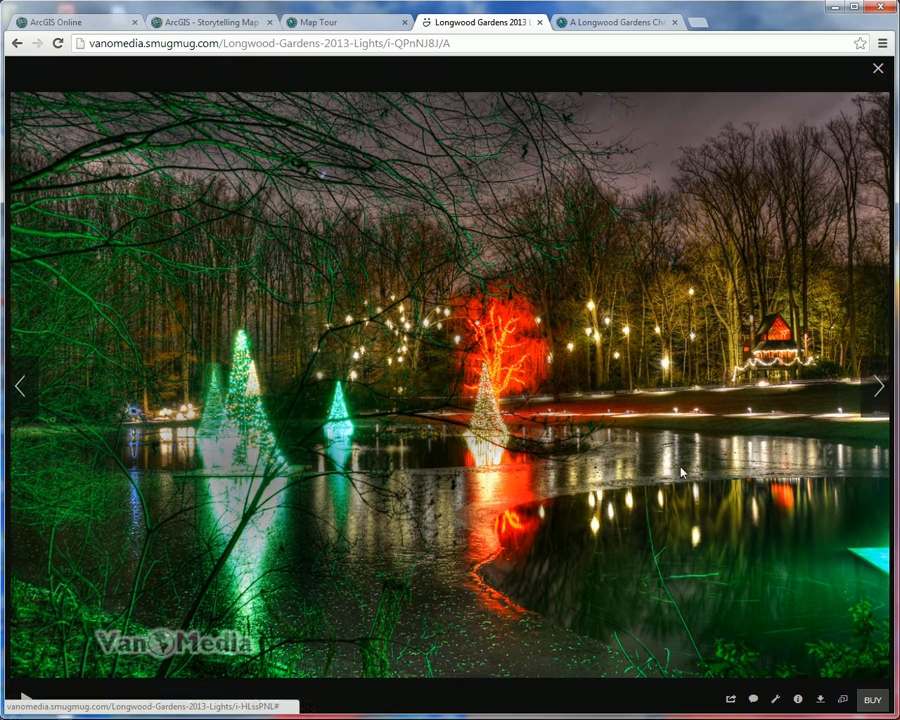
click(842, 699)
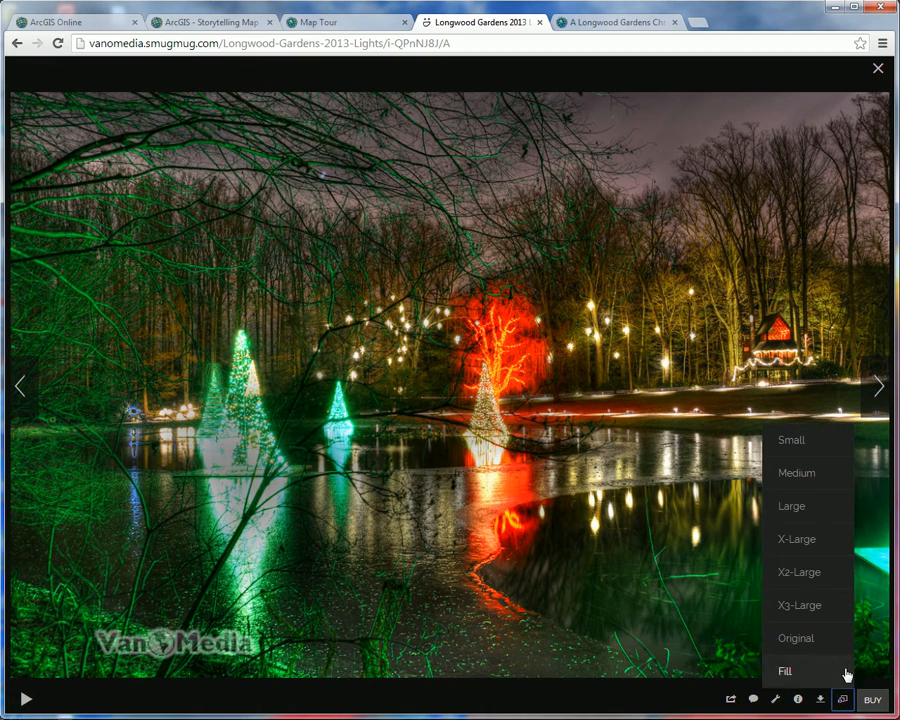
click(803, 514)
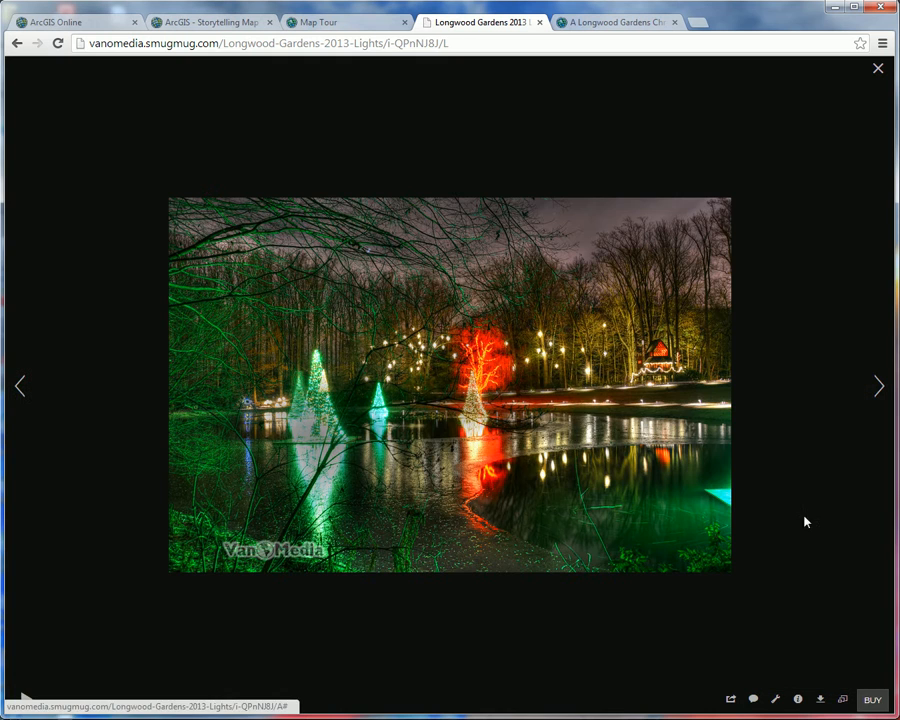
right_click(510, 342)
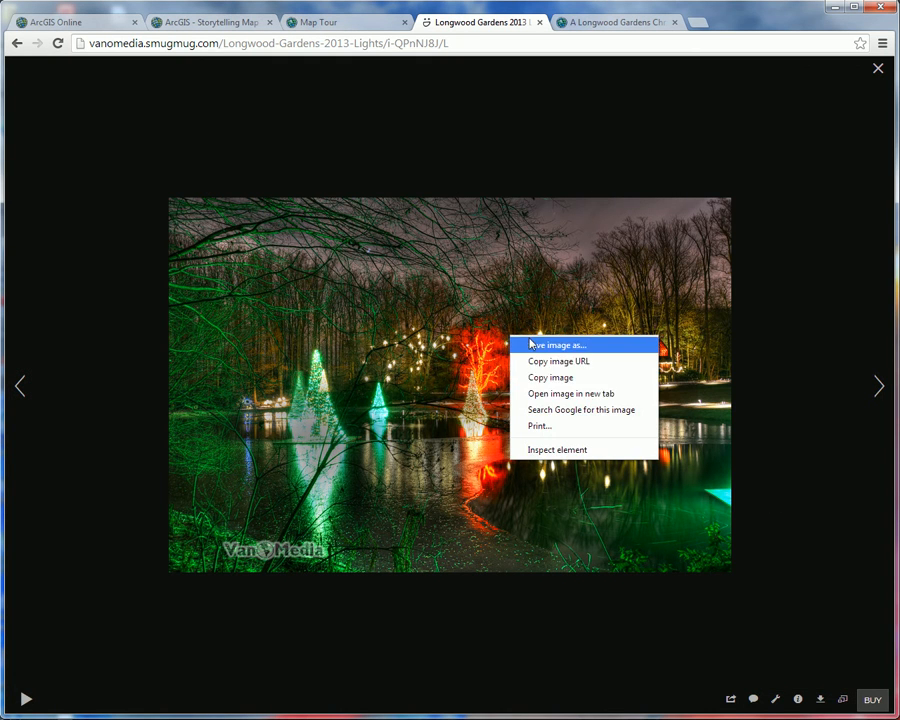
click(613, 362)
Step: Return to the Map Tour builder and paste the copied lake photo URL as the third point's picture
click(355, 22)
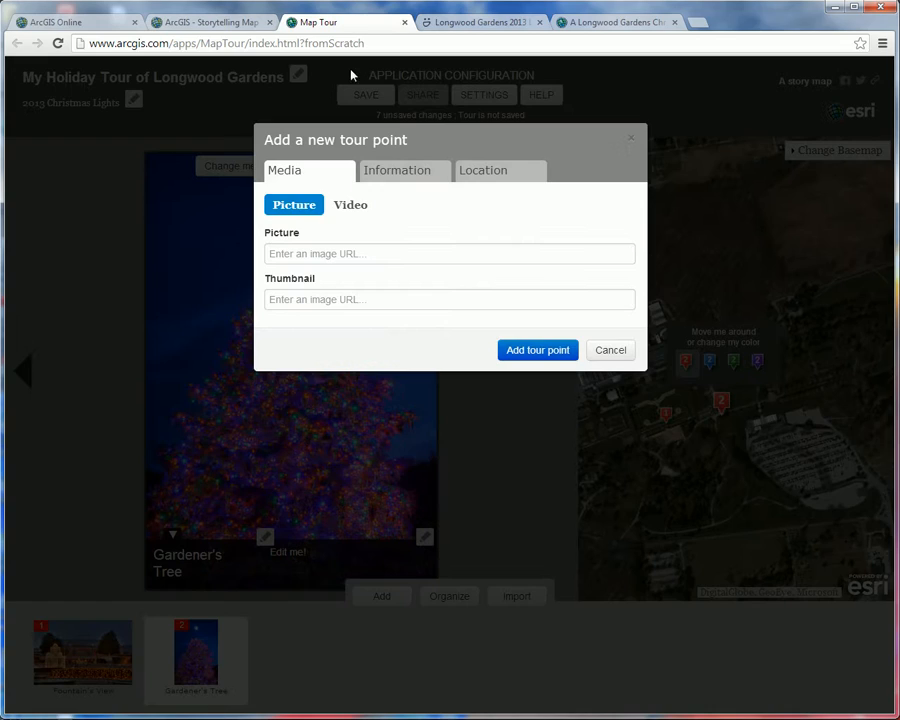
click(317, 255)
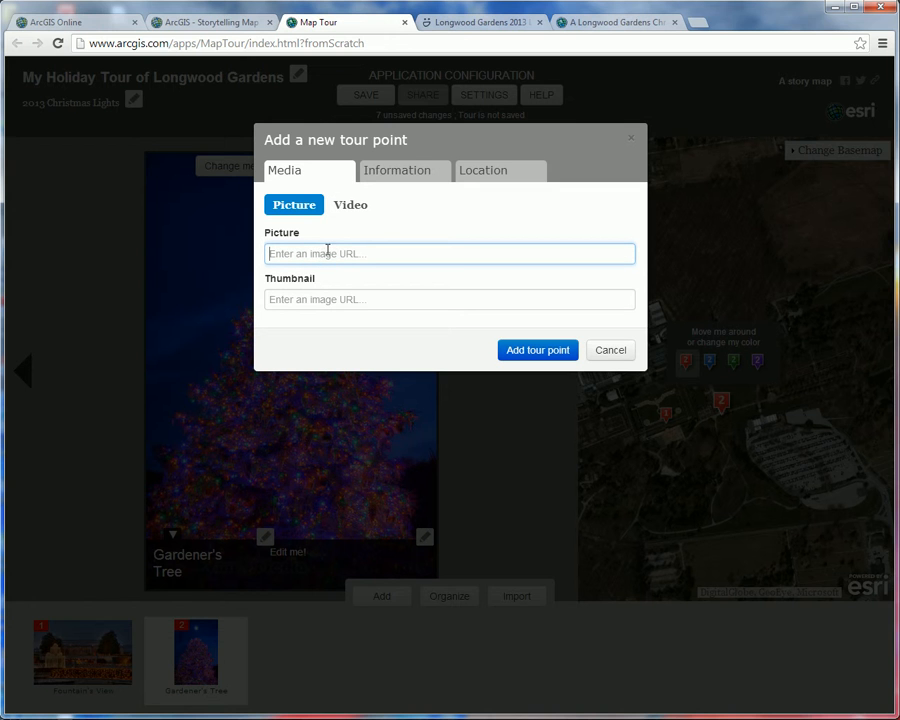
right_click(327, 255)
click(373, 332)
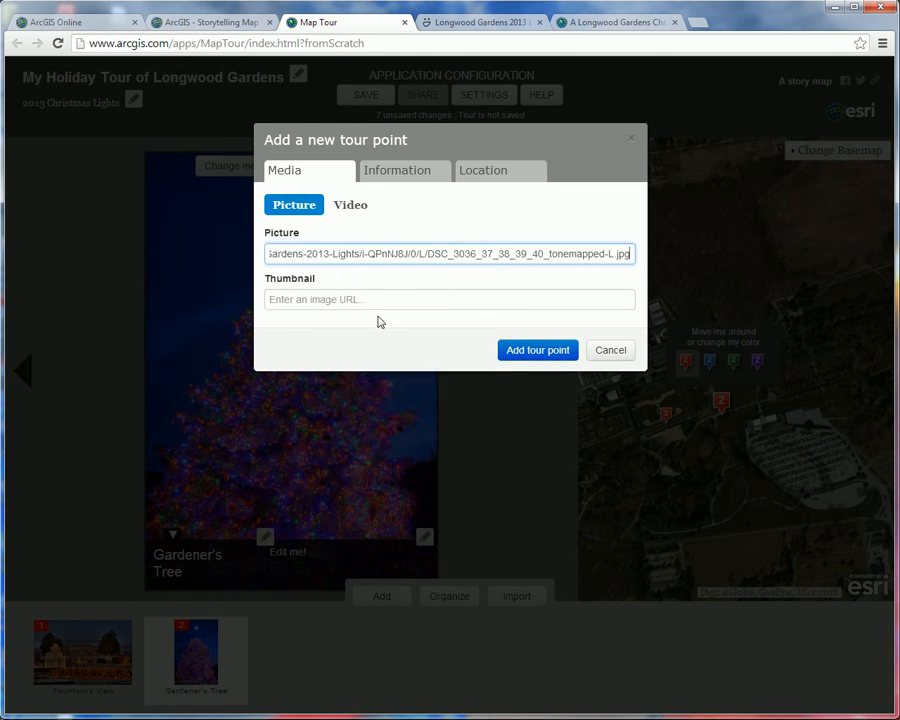
Step: Switch to the SmugMug gallery and copy the Small-size image URL of the lake reflections photo
click(488, 26)
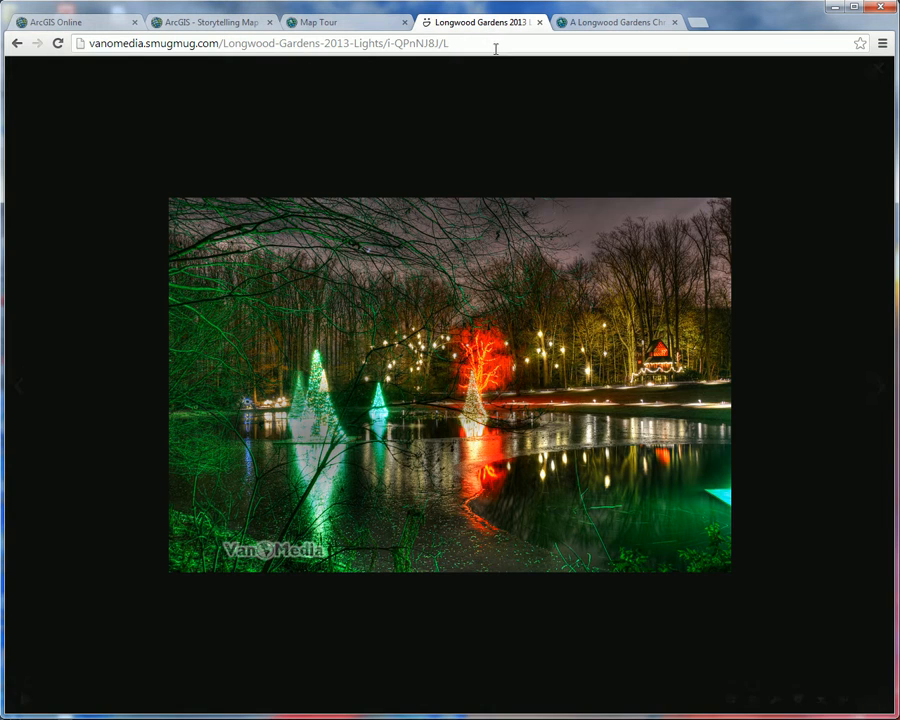
click(846, 699)
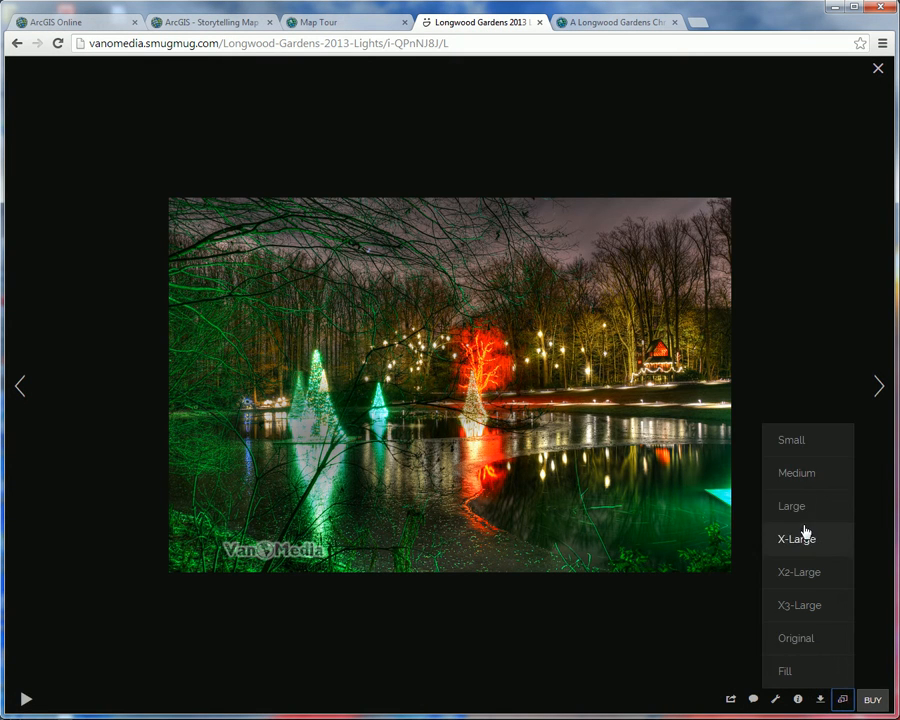
click(796, 459)
right_click(434, 394)
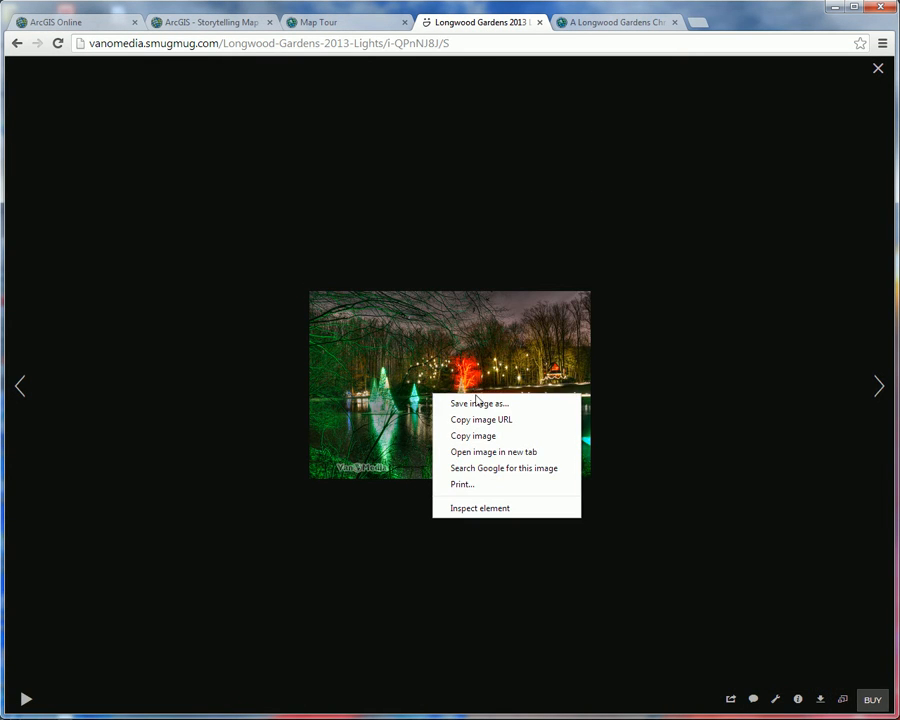
click(488, 418)
Step: Return to the Map Tour builder and paste the copied Small-size lake photo URL as the third point's thumbnail
click(312, 22)
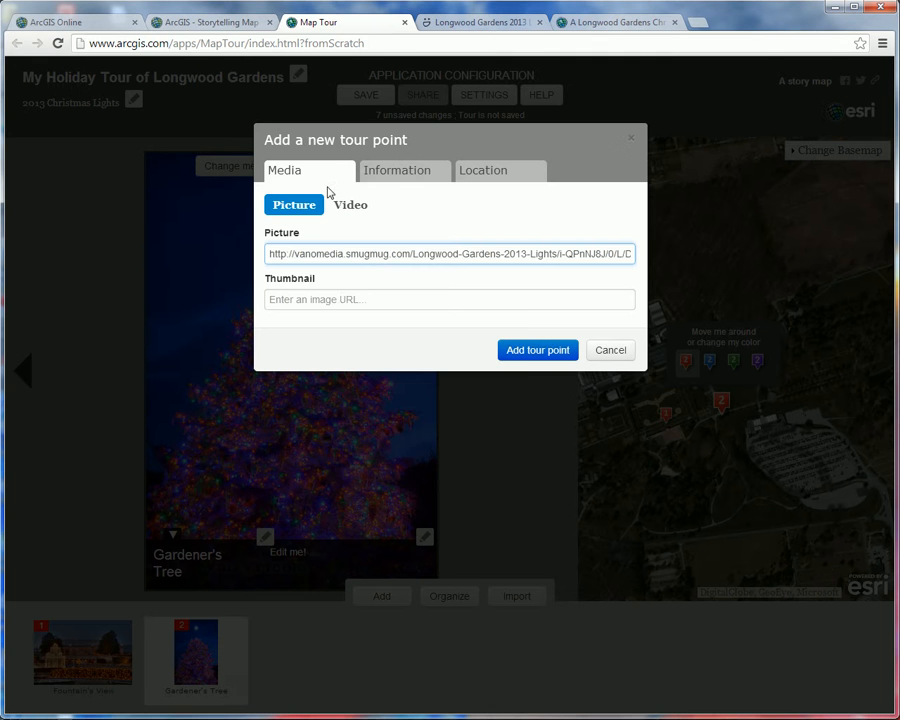
right_click(349, 303)
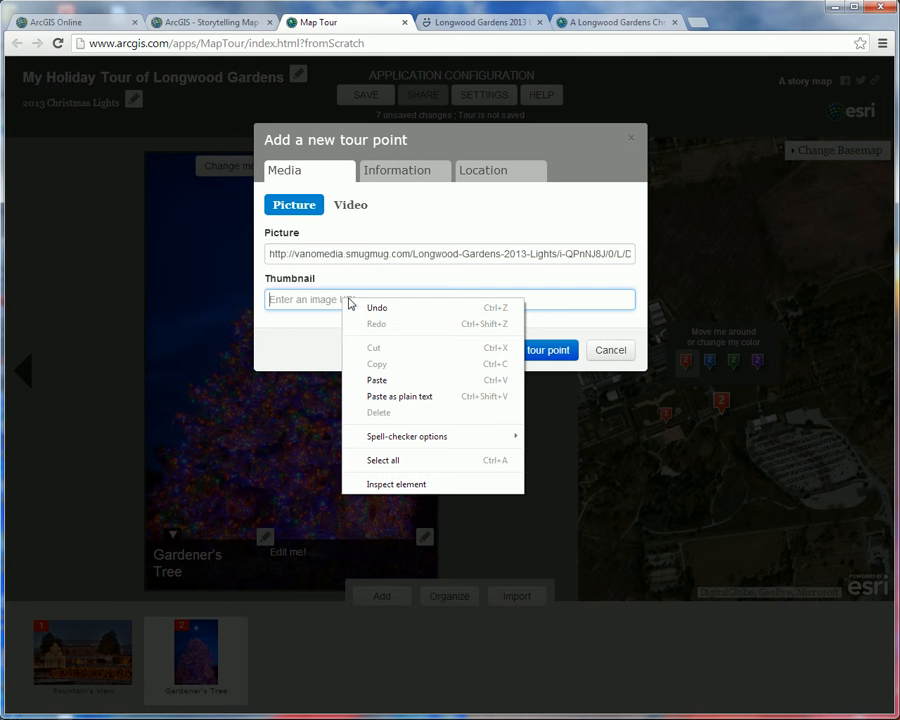
click(392, 383)
Step: Name the third tour point "Holiday Reflections"
click(398, 174)
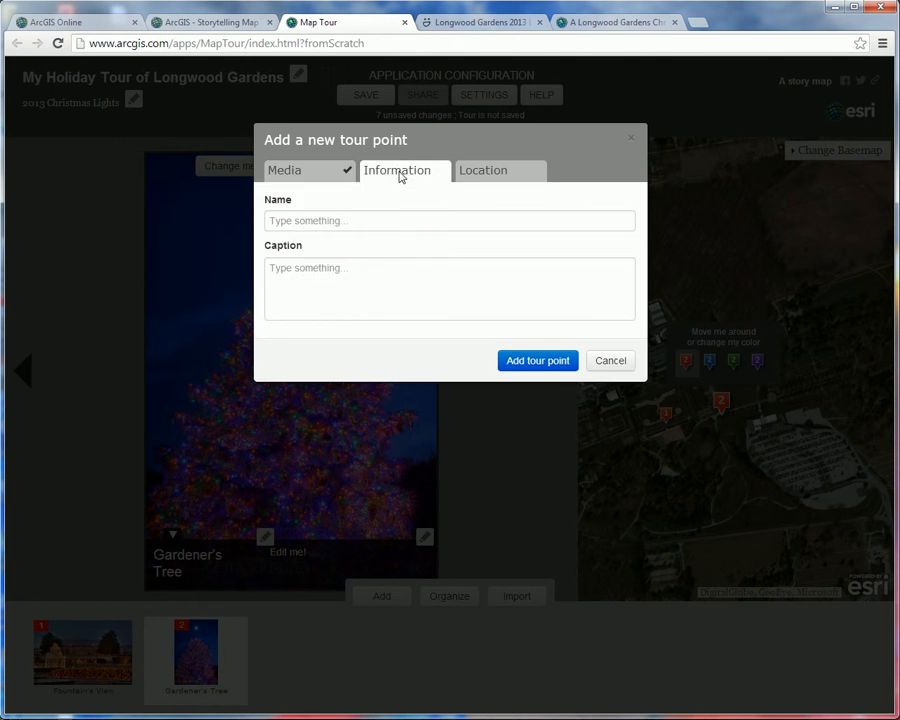
click(348, 221)
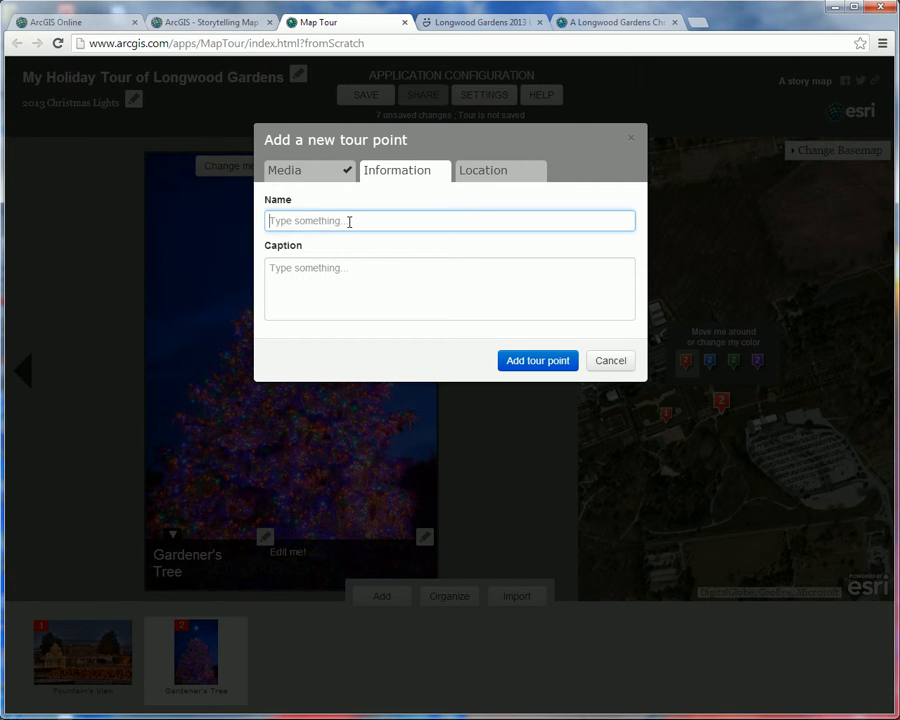
text(Holiday Reflections)
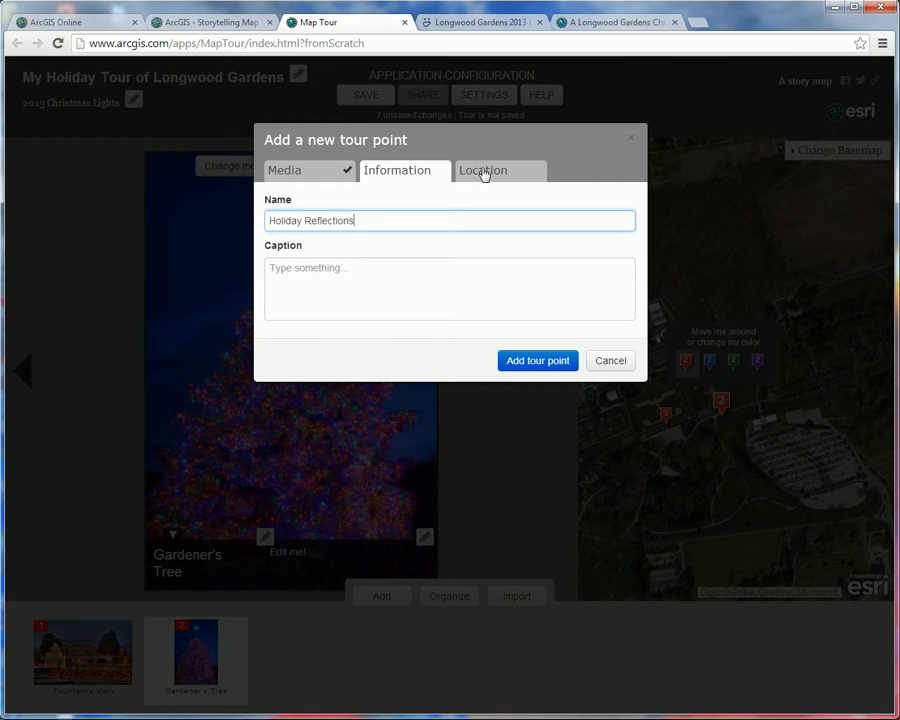
Step: Place the red marker on the lake's west shore, at about latitude 39.874 and longitude -75.671, and add the tour point
click(483, 172)
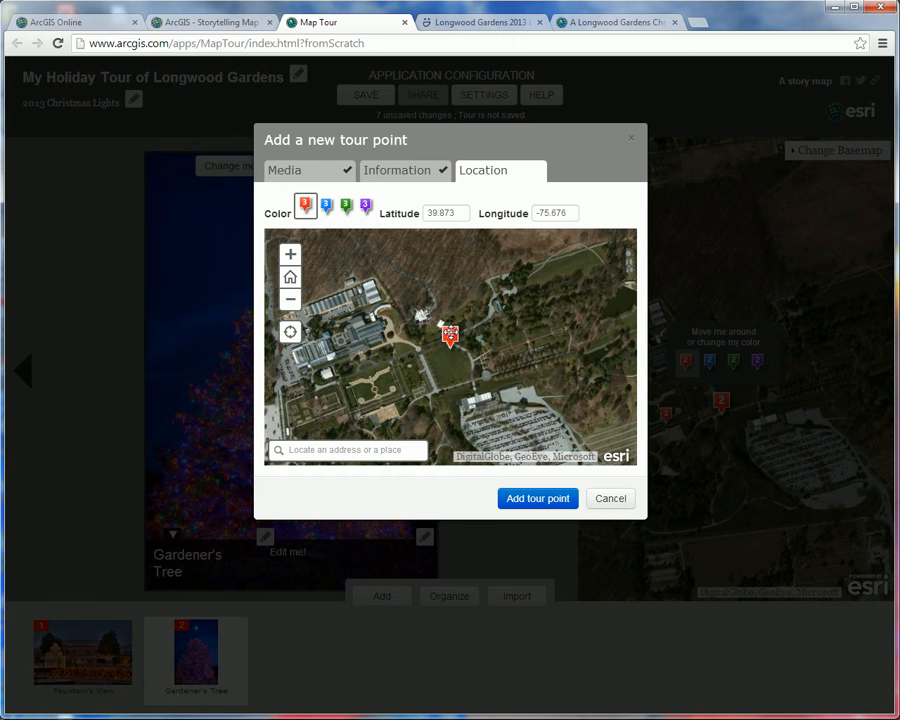
mouse_move(449, 335)
mouse_down()
mouse_move(605, 291)
mouse_move(441, 338)
mouse_up()
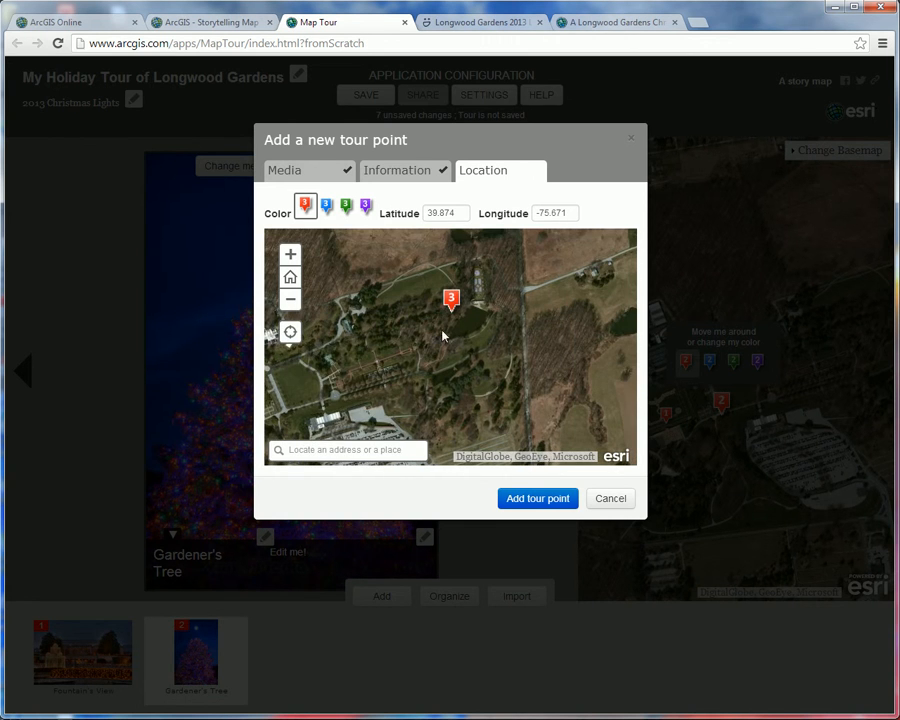
click(289, 256)
click(289, 260)
drag(446, 267, 441, 365)
drag(447, 295, 456, 340)
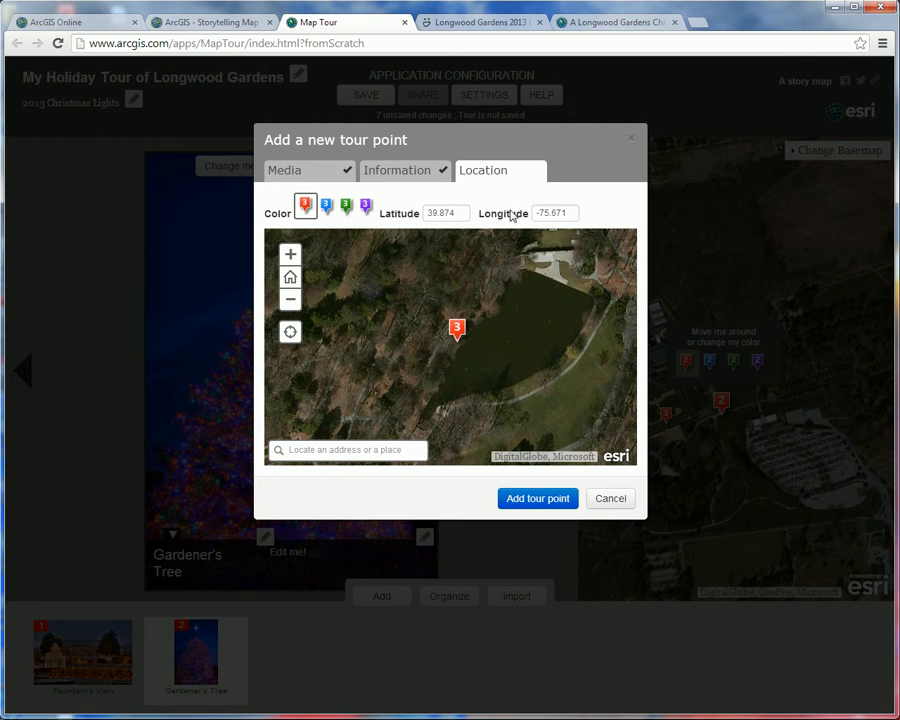
click(530, 501)
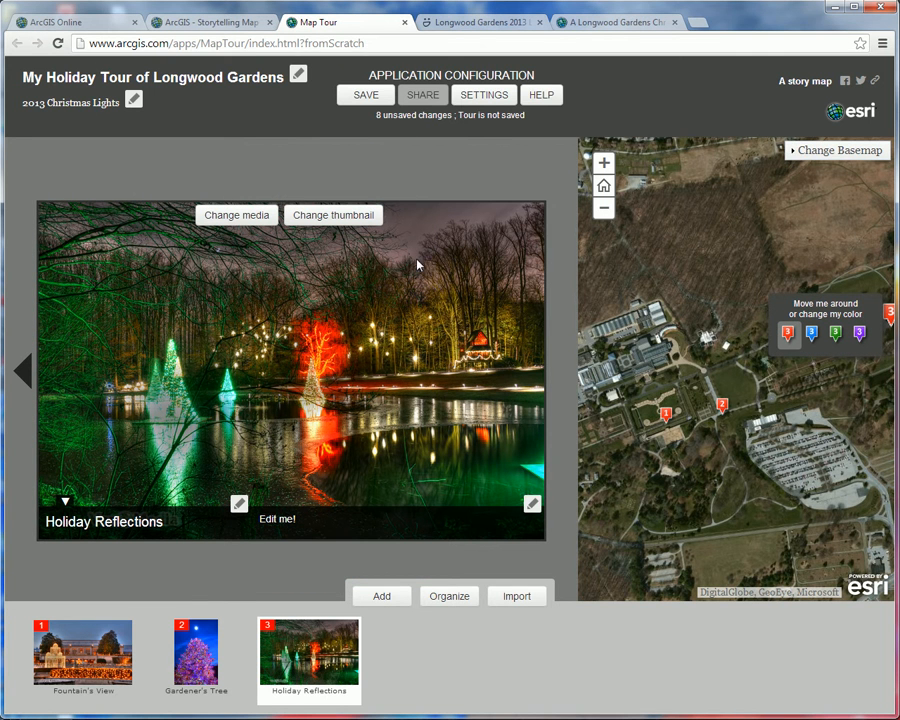
Step: Start a fourth tour point, then switch to the SmugMug gallery and open the conservatory photo with the fountain and poinsettias
click(383, 597)
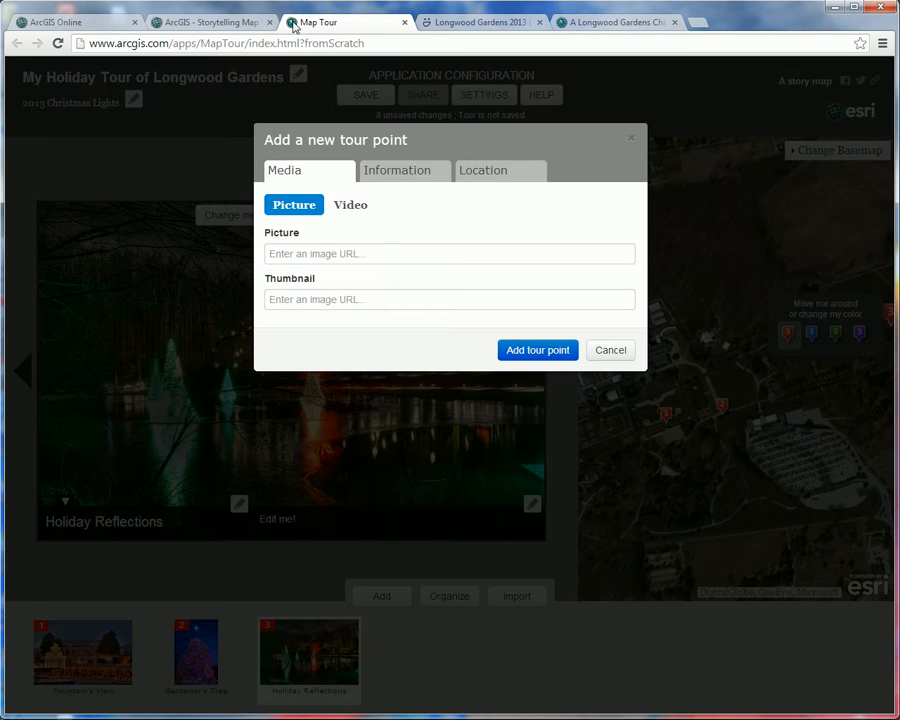
click(483, 23)
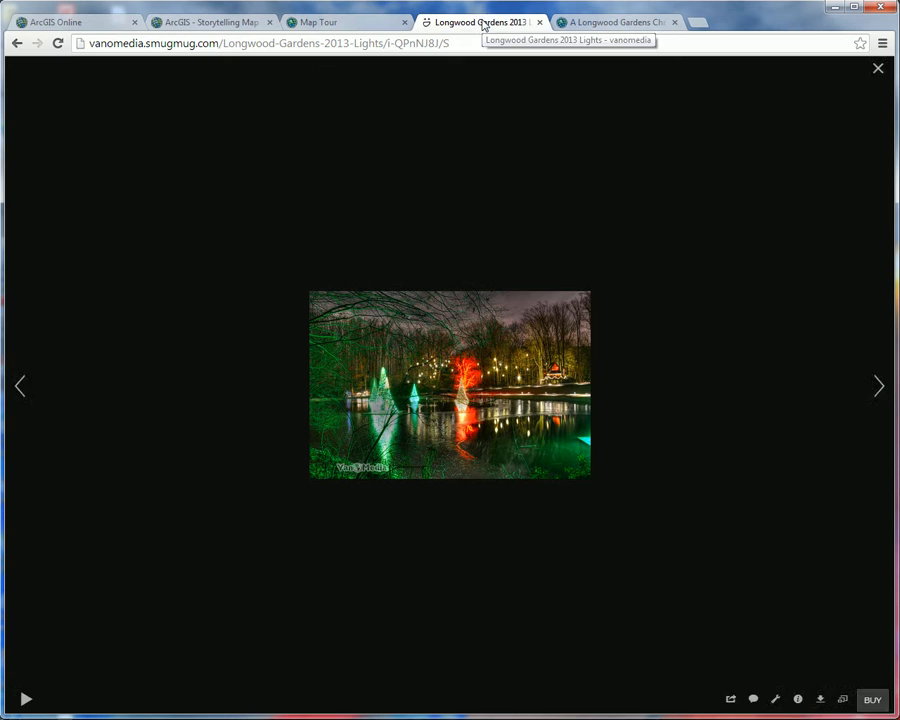
click(878, 70)
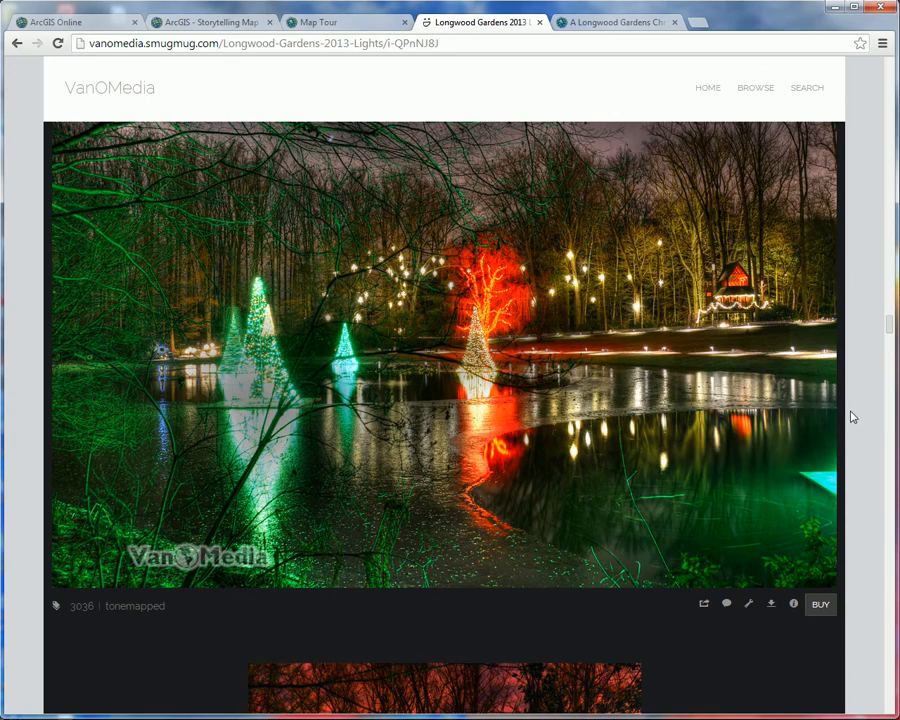
scroll(838, 410, down, 5)
scroll(820, 403, down, 15)
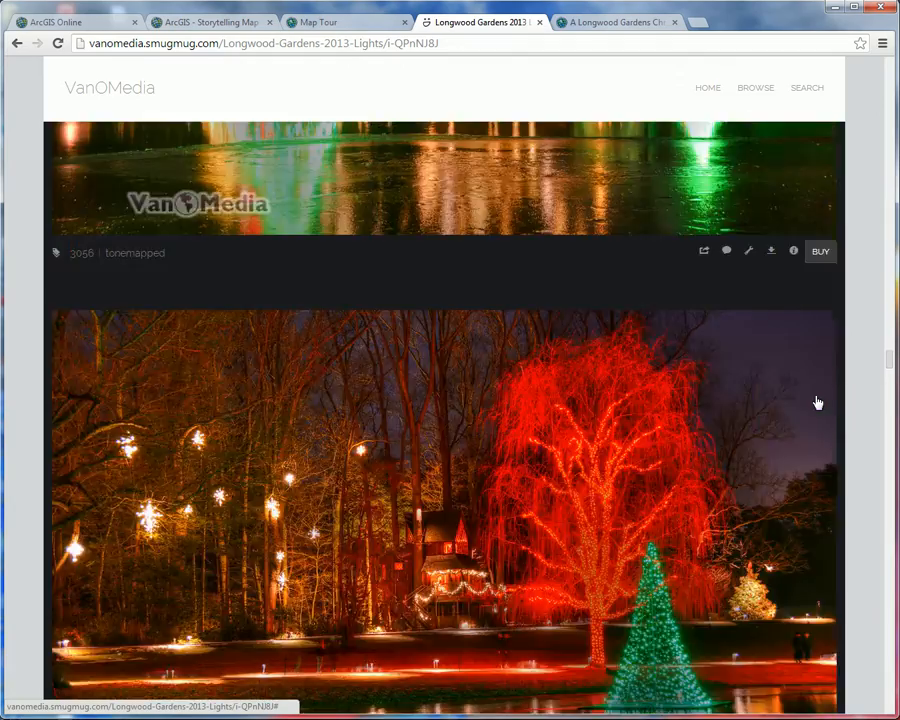
scroll(811, 400, down, 5)
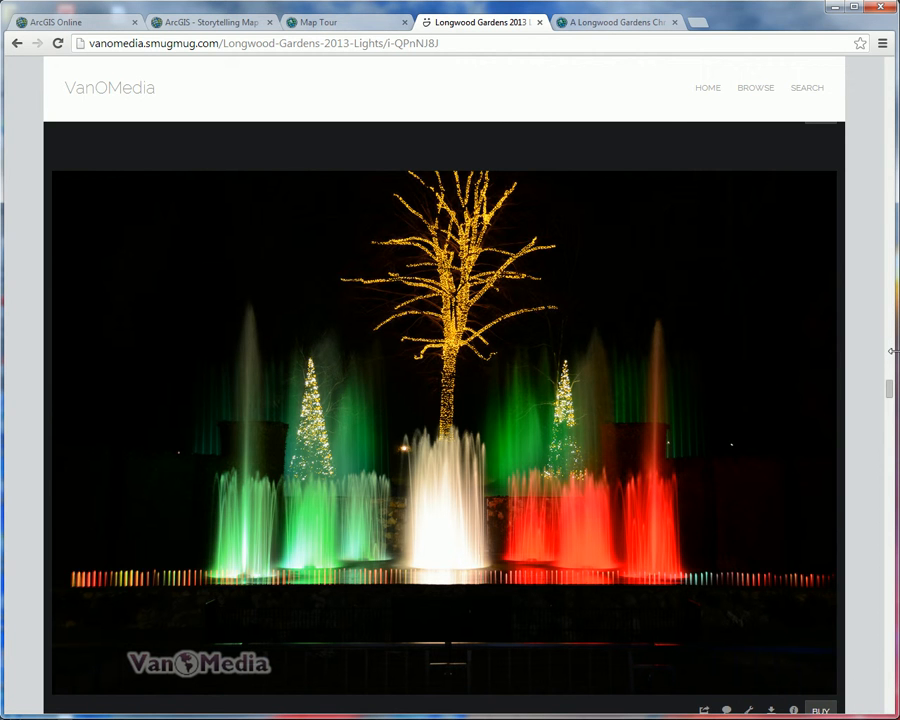
drag(888, 388, 890, 521)
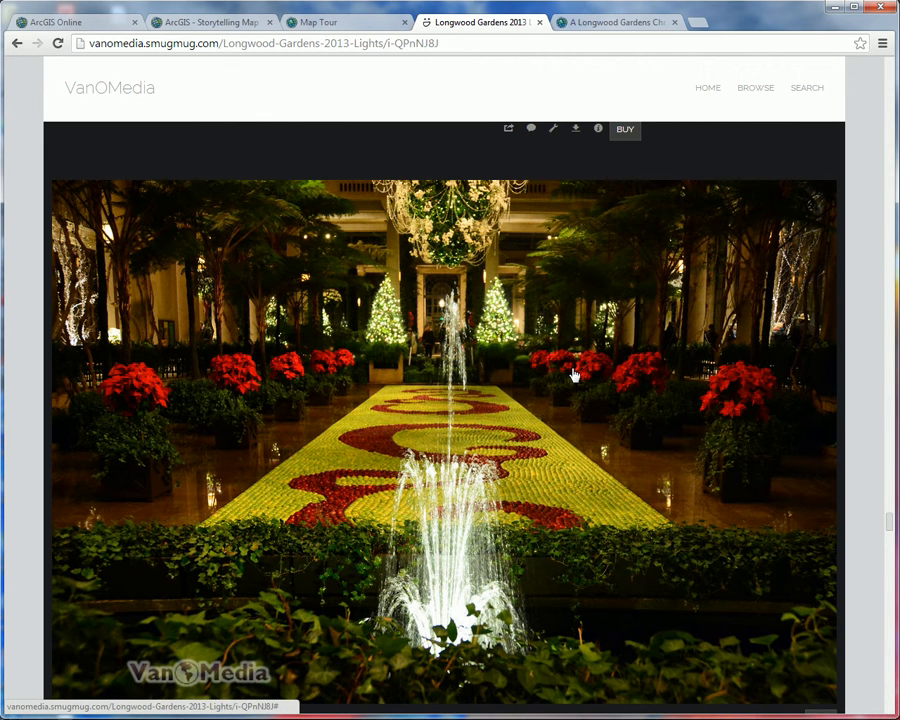
scroll(733, 560, down, 1)
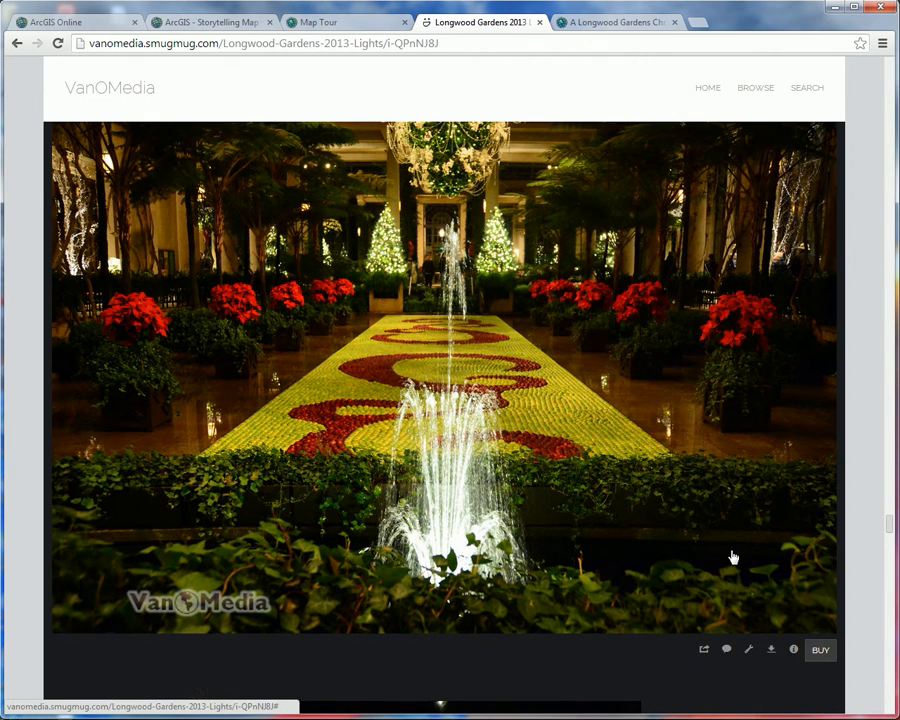
click(708, 500)
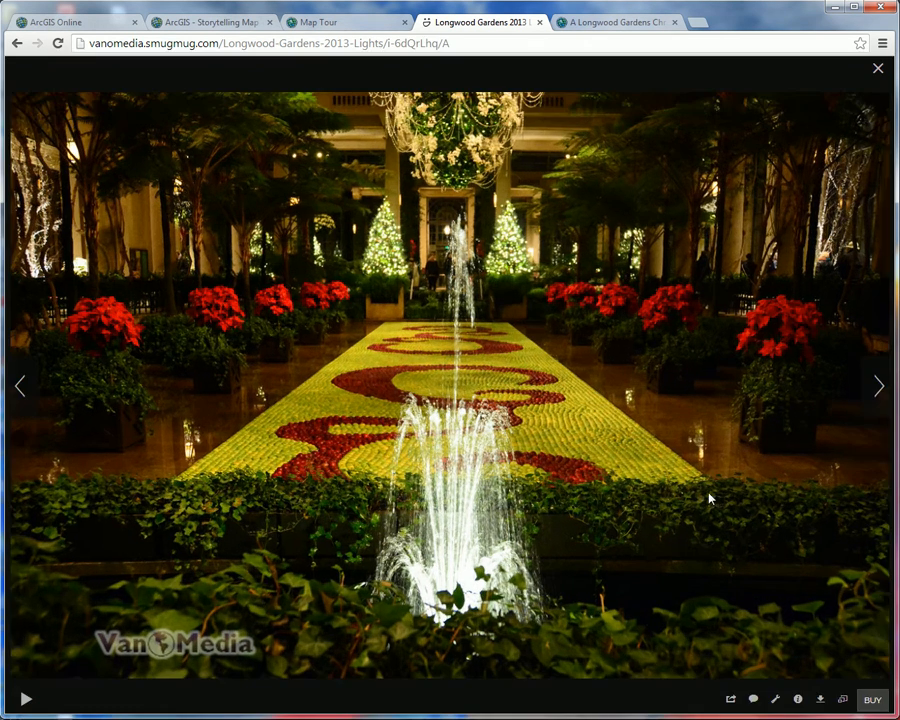
Step: Display the conservatory fountain photo at Large size and copy its image URL
click(842, 699)
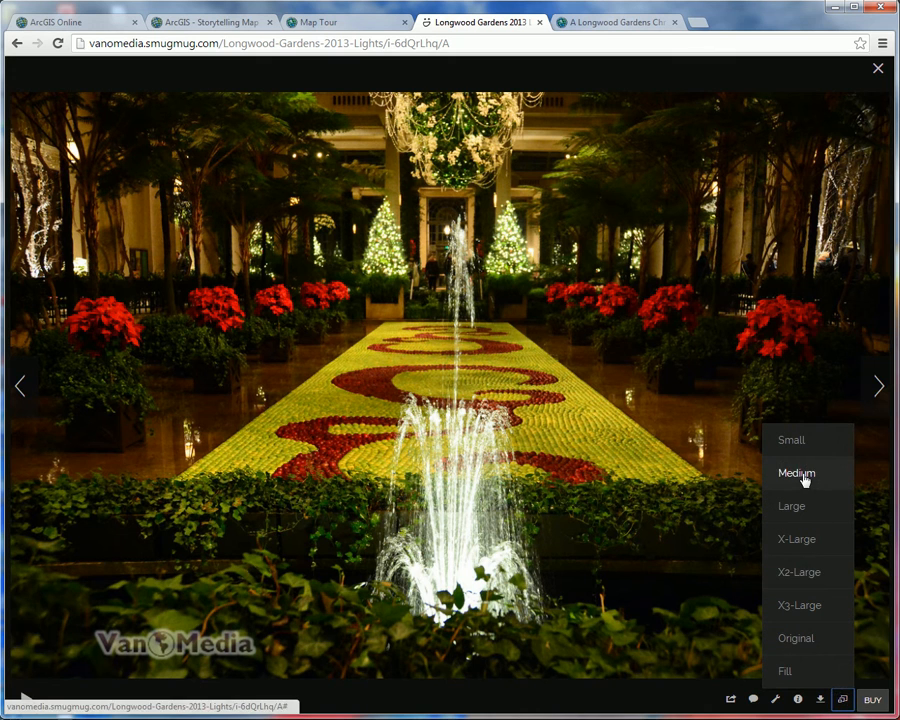
click(792, 506)
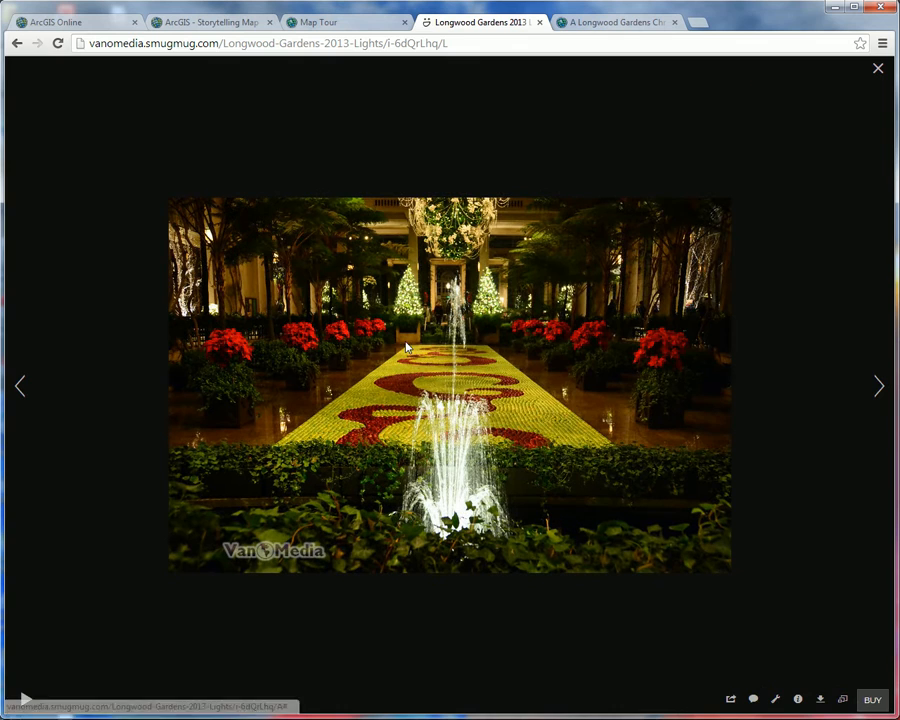
right_click(426, 349)
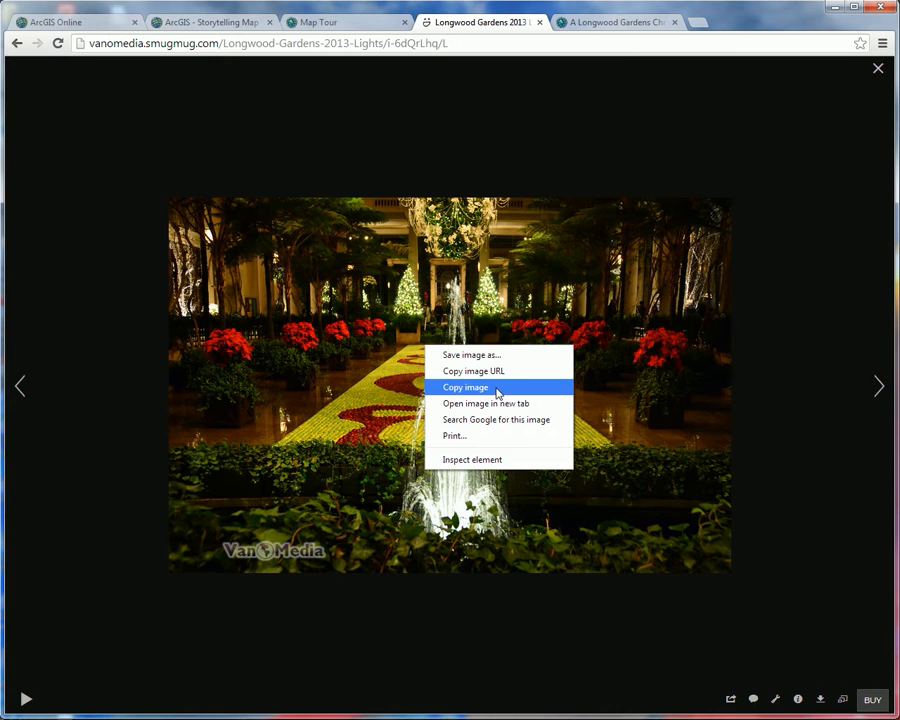
click(494, 371)
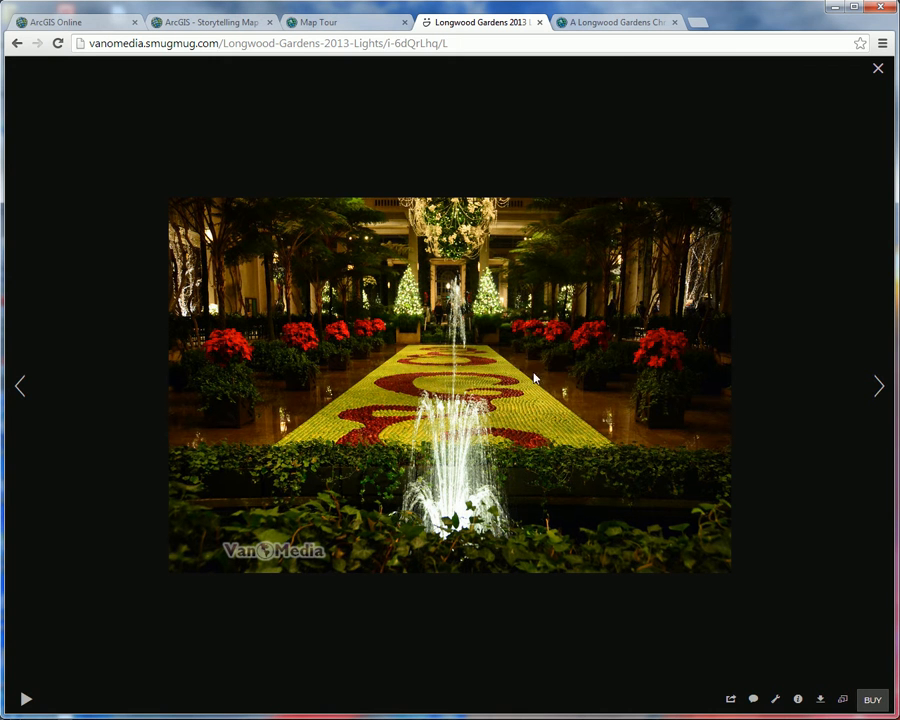
Step: Return to the Map Tour builder and paste the copied Large-size URL as the fourth point's picture
click(316, 24)
click(388, 252)
key(ctrl+v)
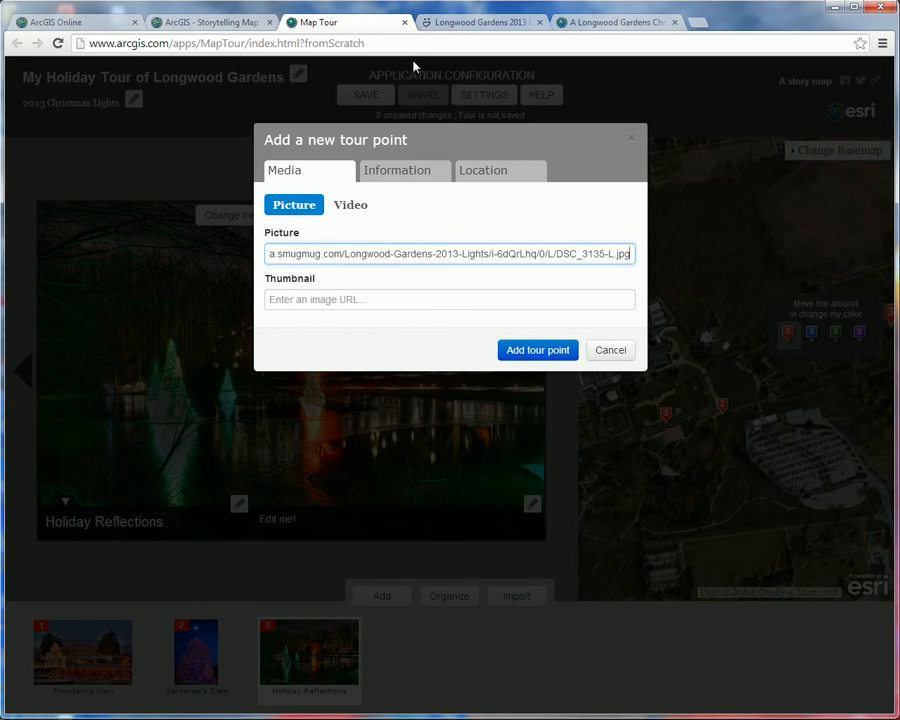
Step: Switch to the SmugMug gallery and copy the Small-size image URL of the conservatory fountain photo
click(462, 22)
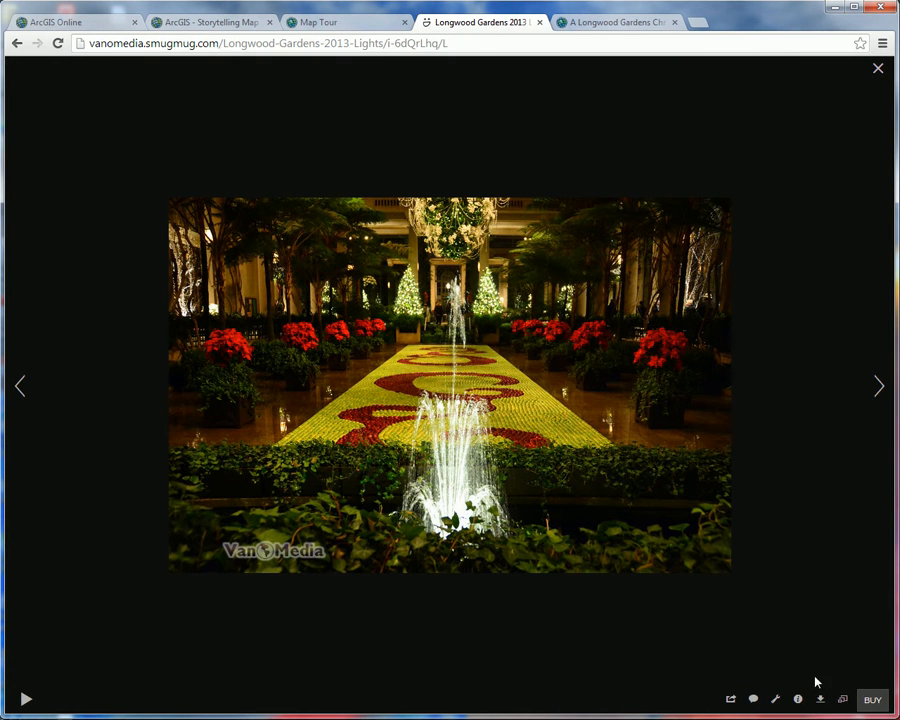
click(842, 699)
click(815, 441)
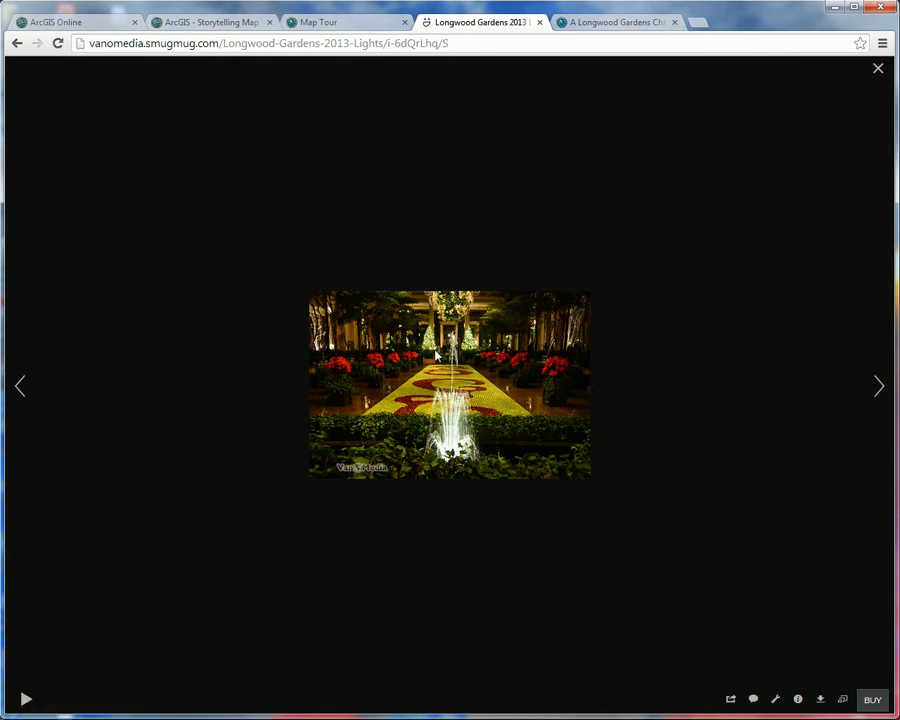
right_click(436, 354)
click(485, 377)
Step: Return to the Map Tour builder and paste the copied Small-size URL as the fourth point's thumbnail
click(342, 21)
click(386, 301)
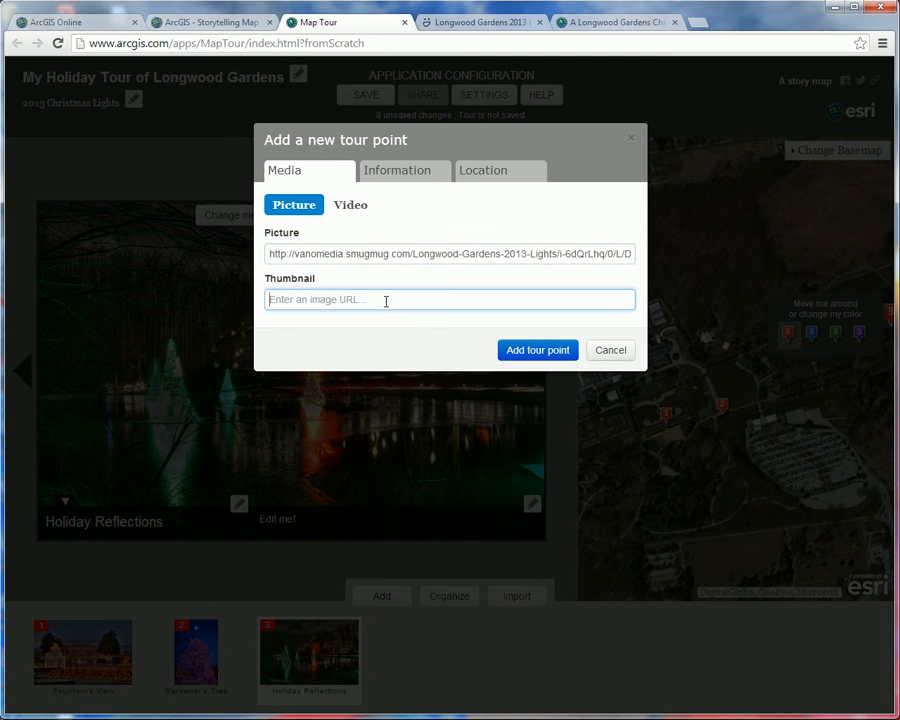
key(ctrl+v)
Step: Name the fourth tour point "Art from Apples"
click(394, 171)
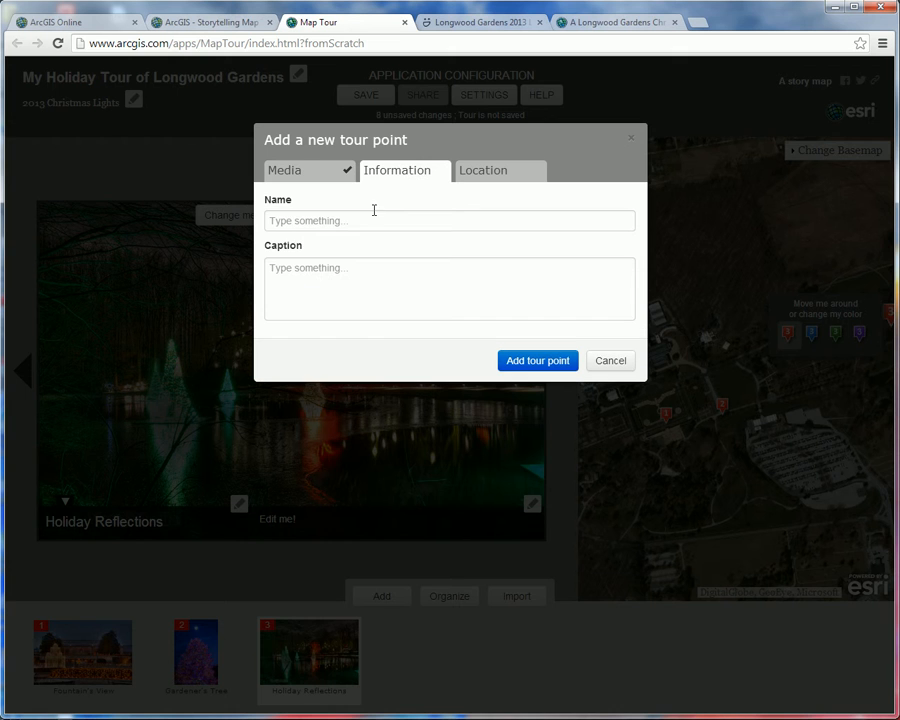
click(376, 221)
text(Ar)
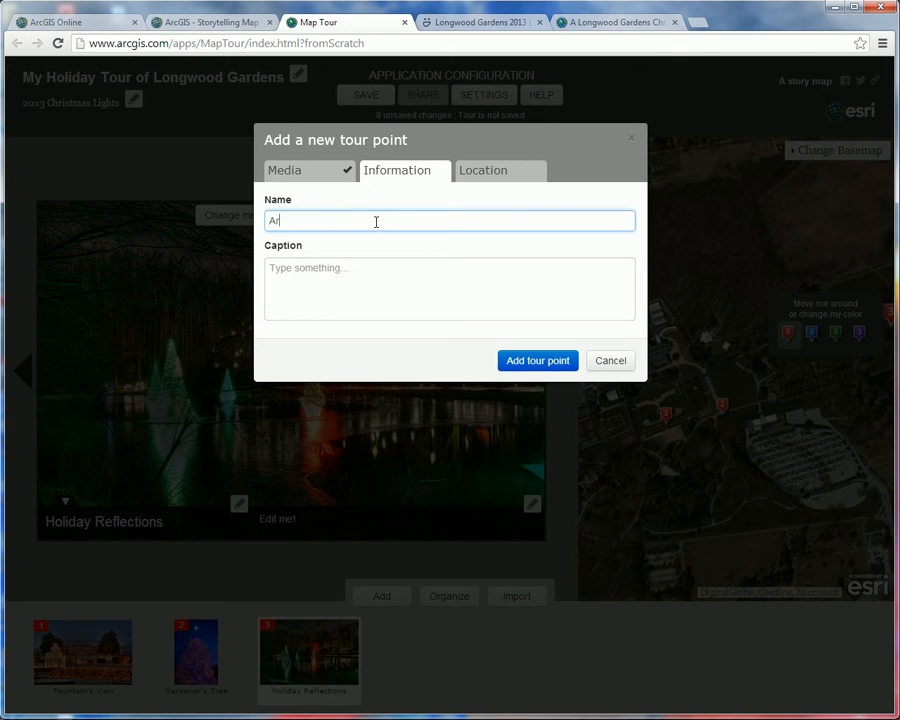
text(t from Apples)
Step: Place the red marker on the conservatory's glass roof, at about latitude 39.873 and longitude -75.679, and add the tour point
click(507, 176)
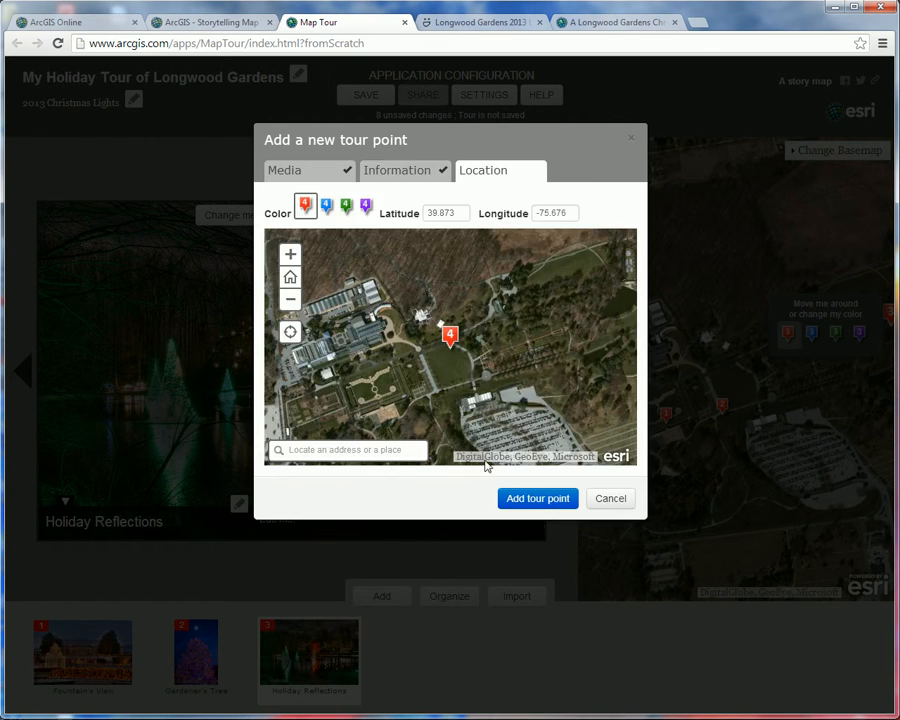
mouse_move(450, 336)
mouse_down()
mouse_move(420, 318)
mouse_move(347, 328)
mouse_up()
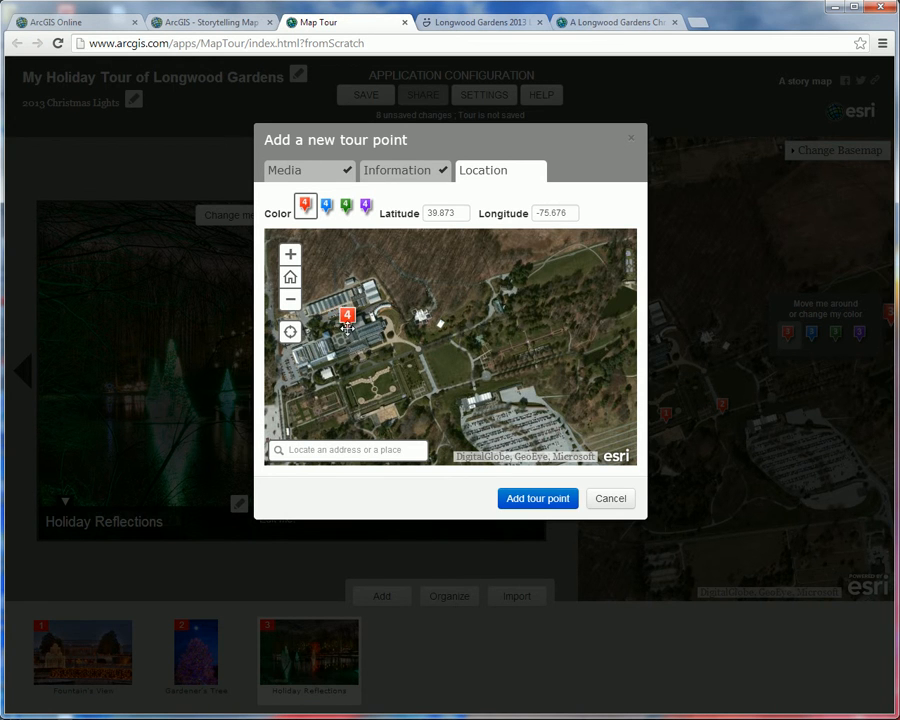
click(294, 258)
drag(325, 384, 537, 393)
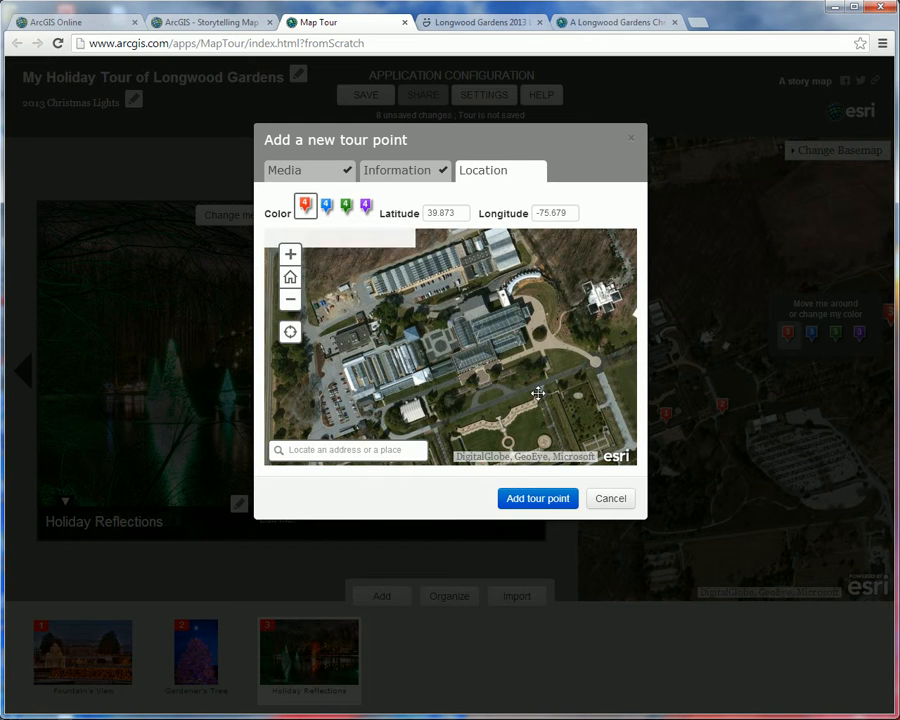
click(290, 256)
click(290, 256)
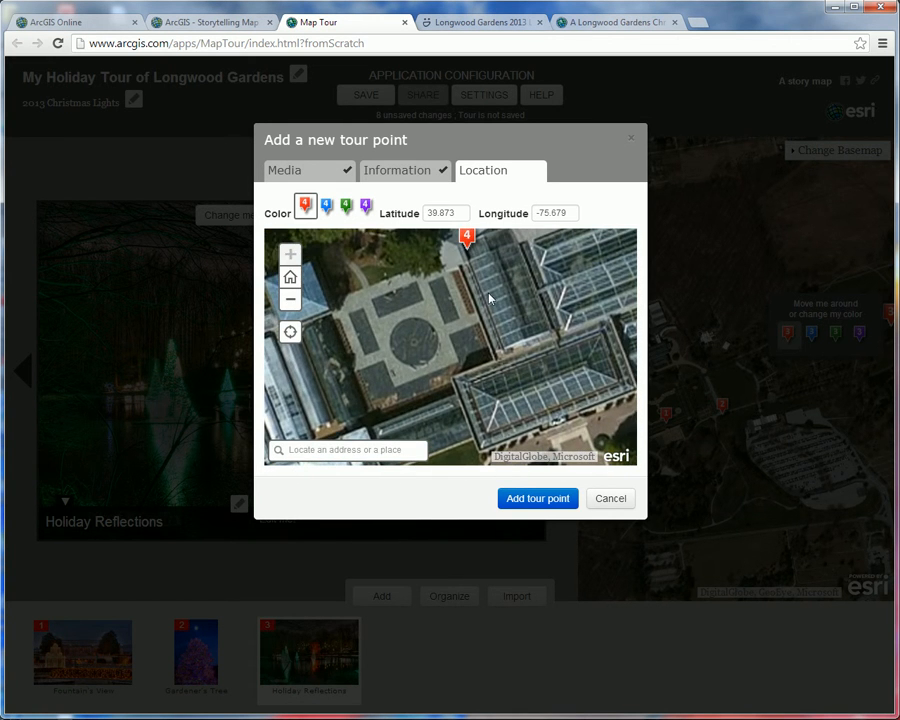
drag(487, 295, 442, 376)
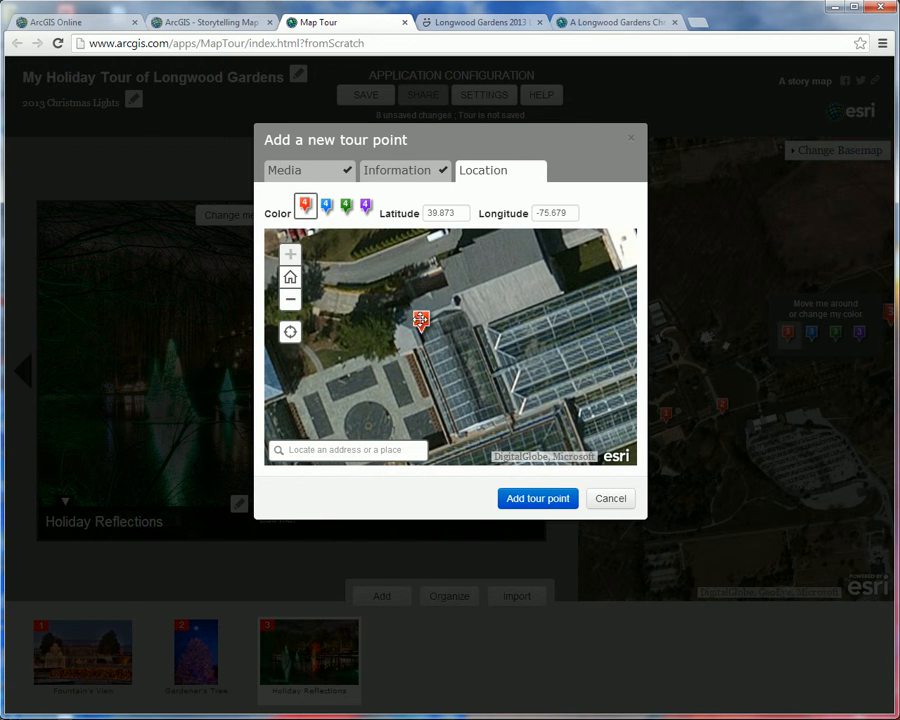
drag(424, 322, 446, 331)
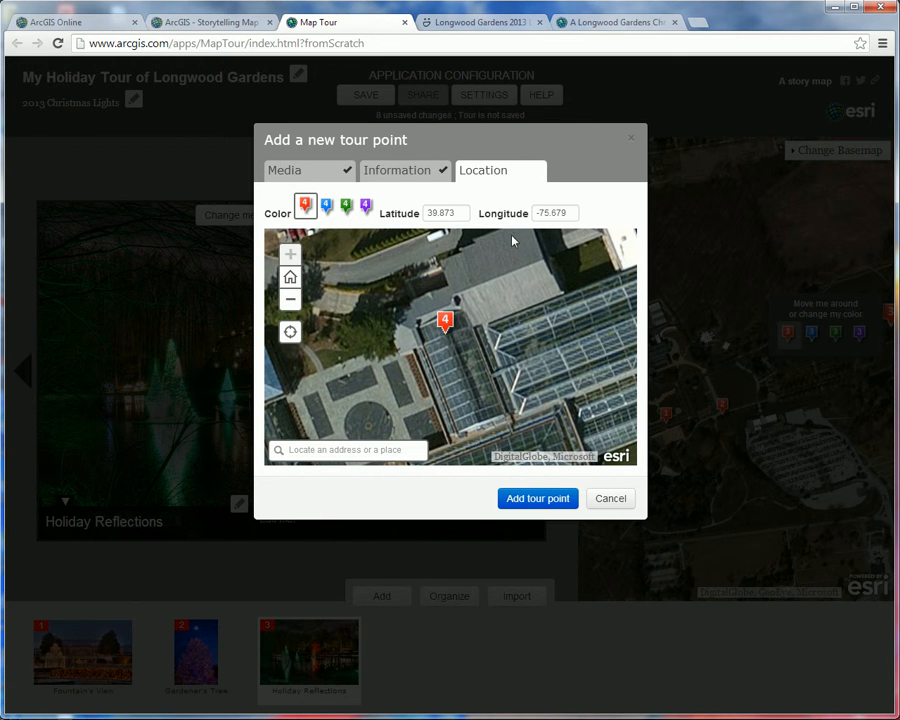
click(532, 503)
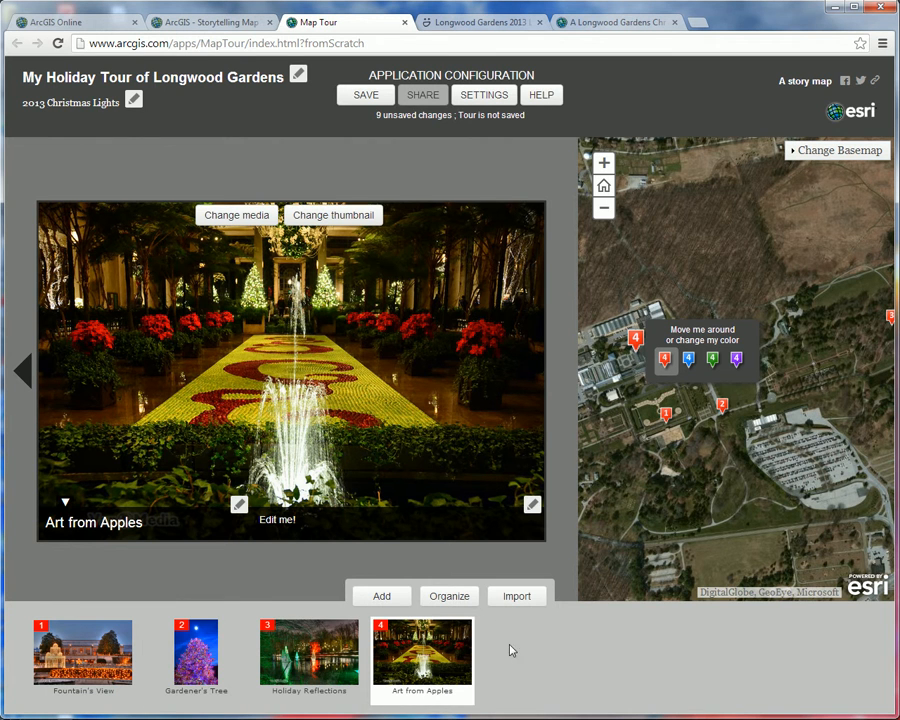
Step: Reorder the tour so that Holiday Reflections comes second, before Gardener's Tree, and apply the new order
click(449, 597)
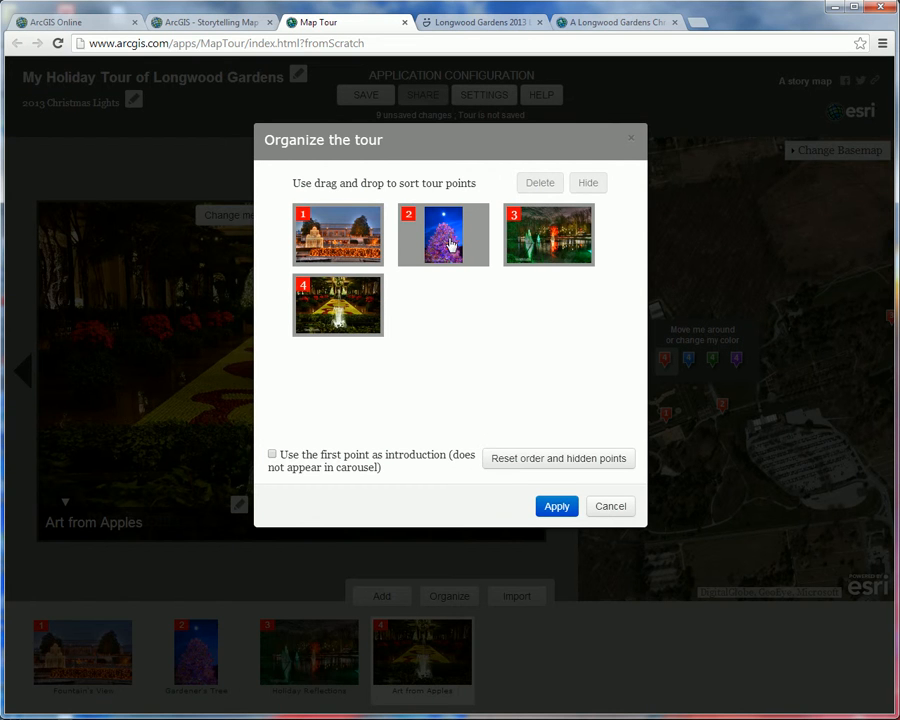
drag(561, 249, 455, 252)
click(553, 506)
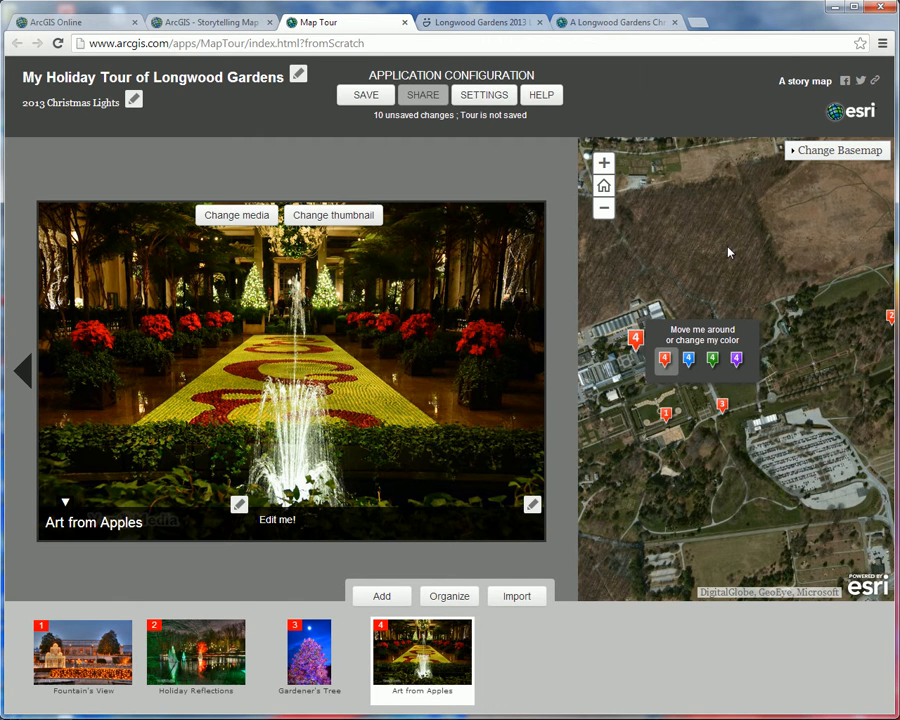
Step: Choose the custom color theme in the application settings and set its header color to dark red
click(485, 96)
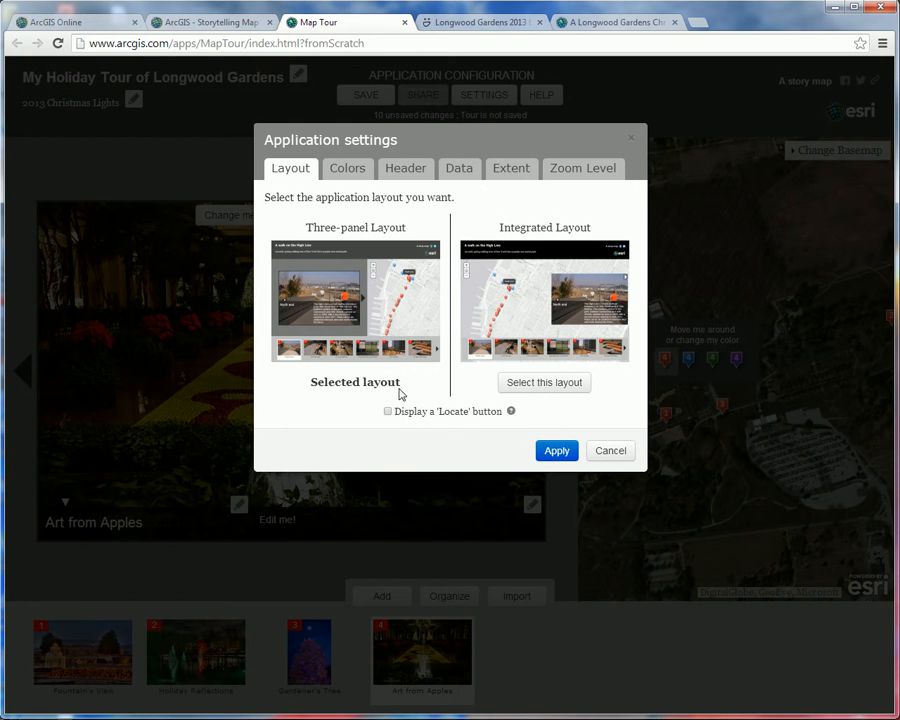
click(352, 172)
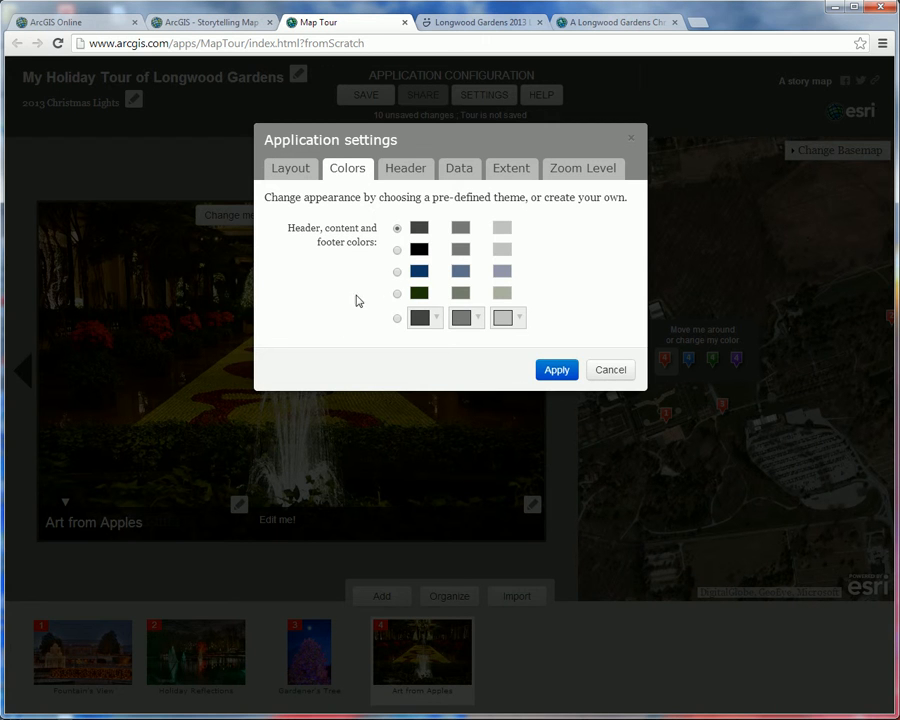
click(397, 320)
click(437, 318)
click(437, 318)
click(397, 271)
click(397, 319)
click(438, 319)
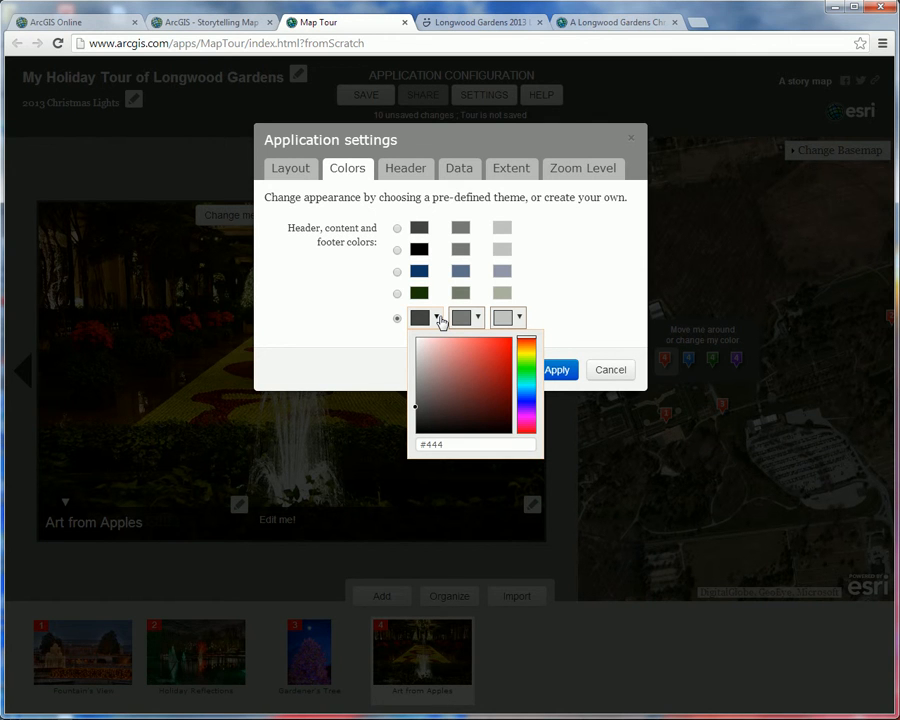
click(505, 396)
Step: Set the custom theme's content color to a dark green, about #2f3b2c
click(478, 318)
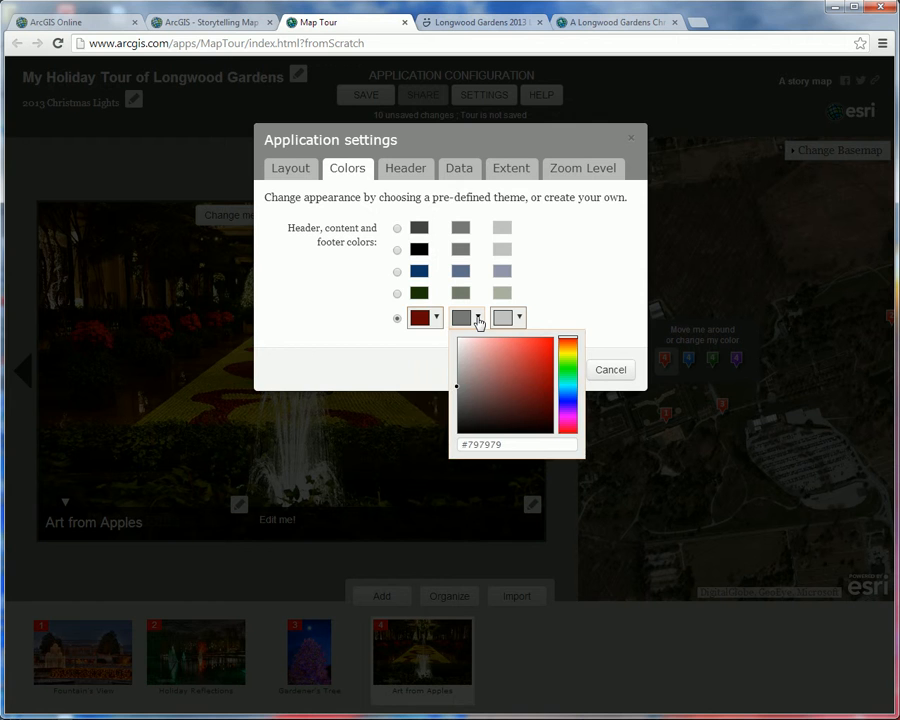
click(564, 368)
click(483, 413)
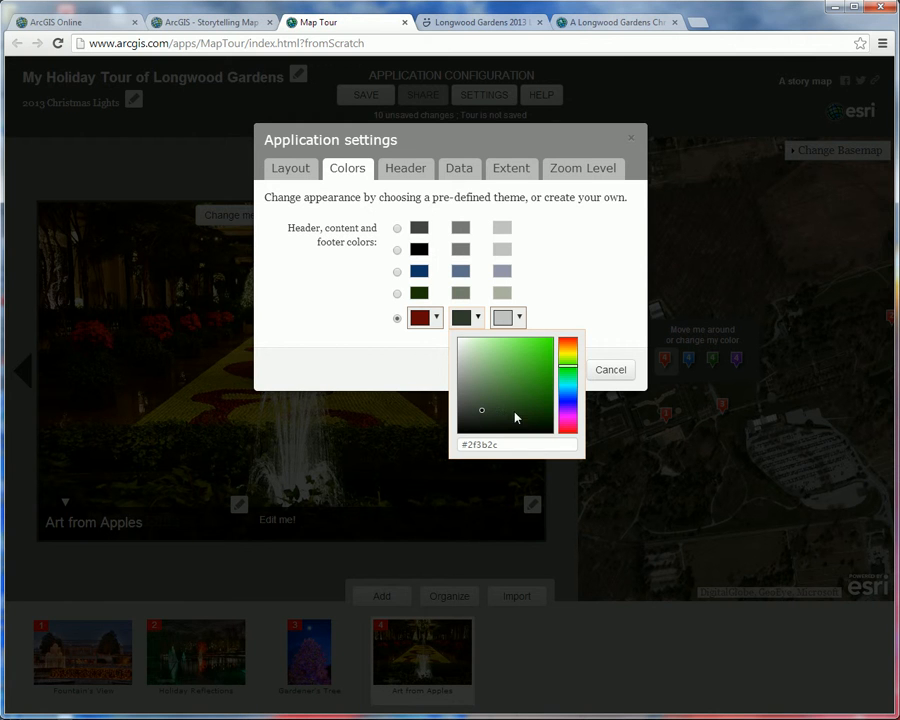
Step: Set the custom theme's footer color to a medium green and close the color picker
click(520, 318)
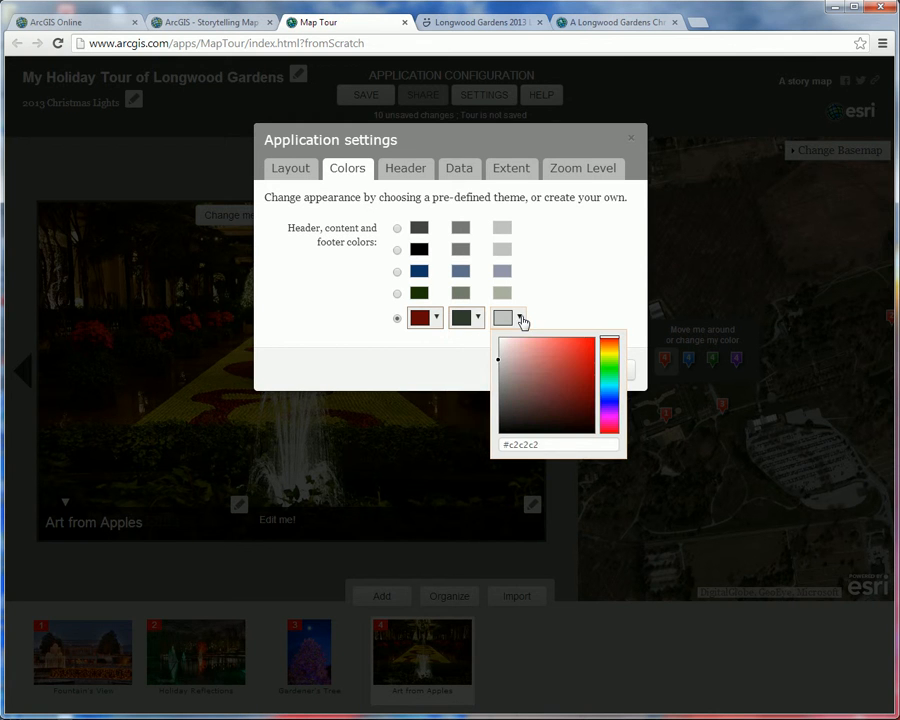
click(604, 369)
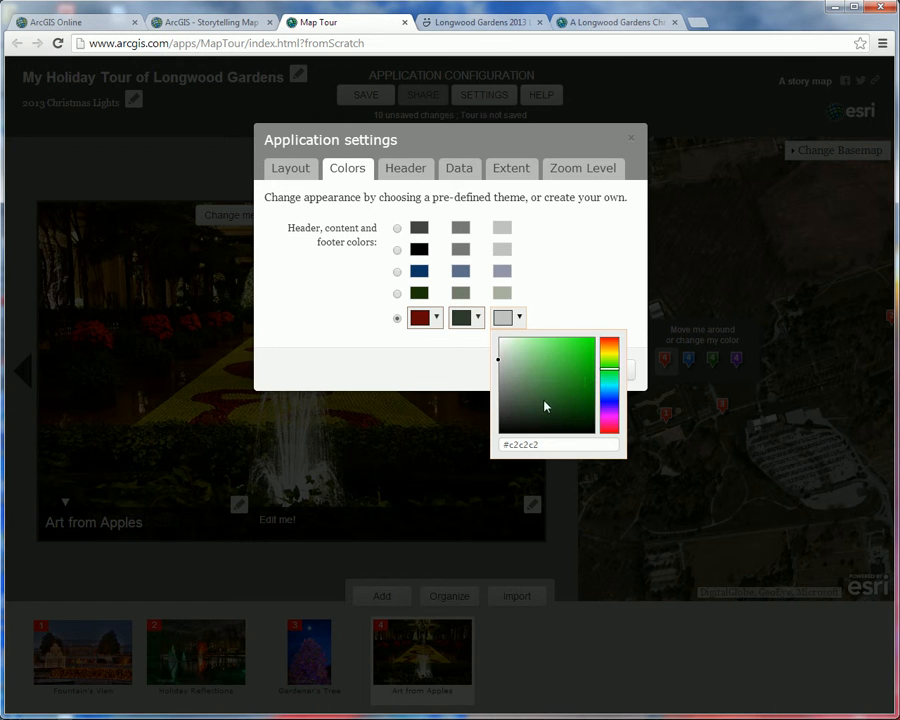
click(530, 384)
click(590, 315)
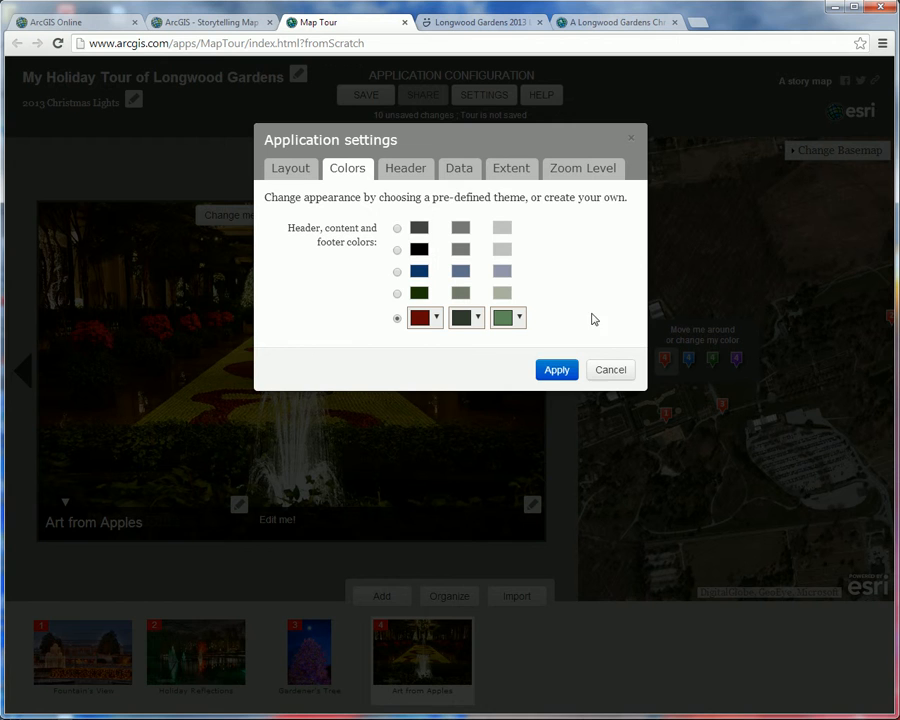
Step: Apply the custom color theme to the tour, then save the tour and close the save confirmation
click(557, 371)
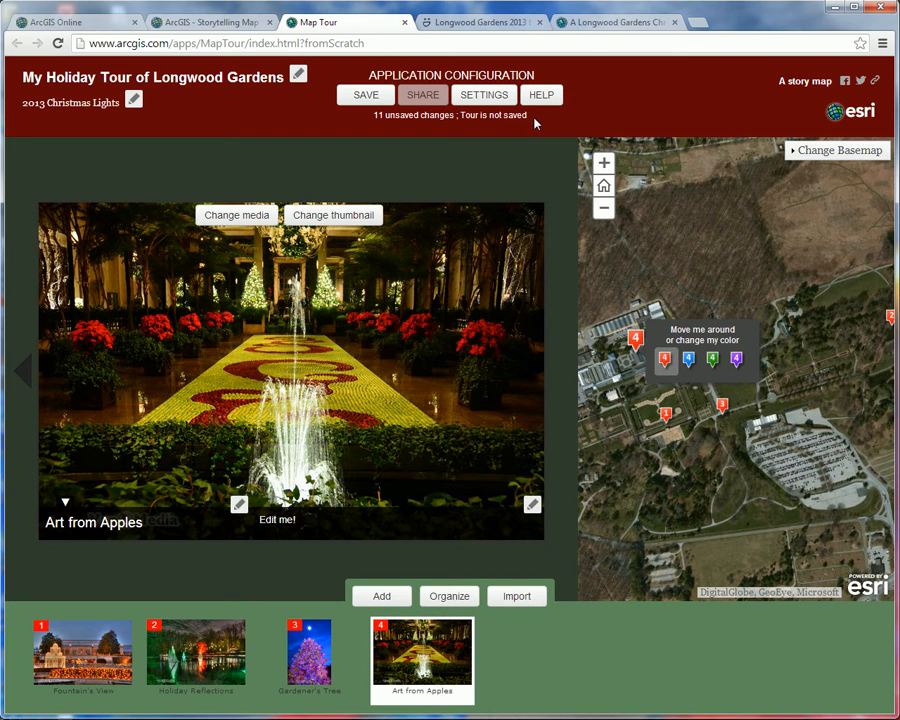
click(358, 97)
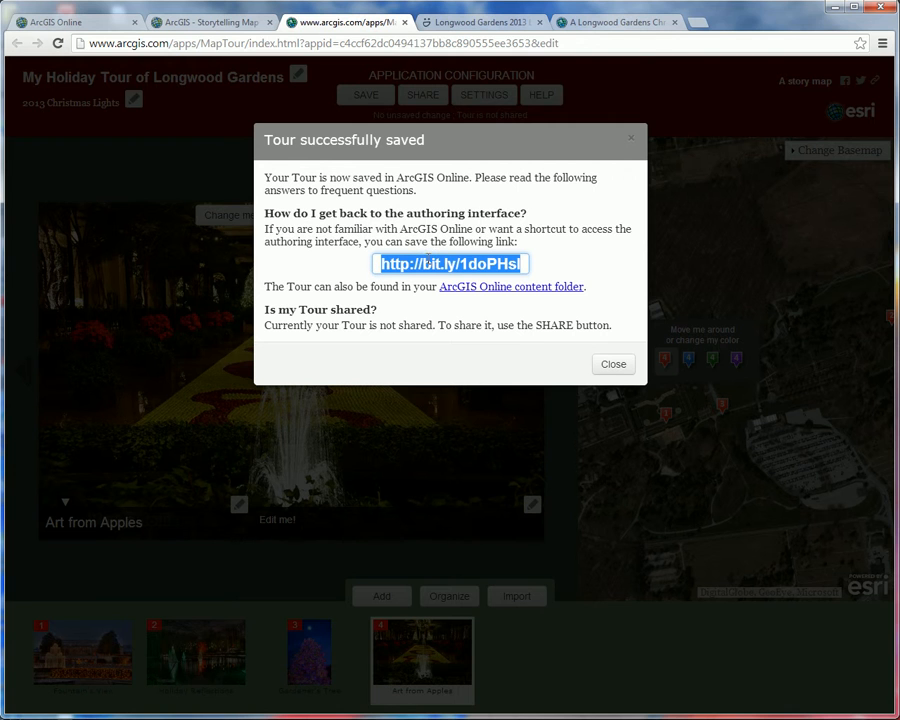
click(614, 365)
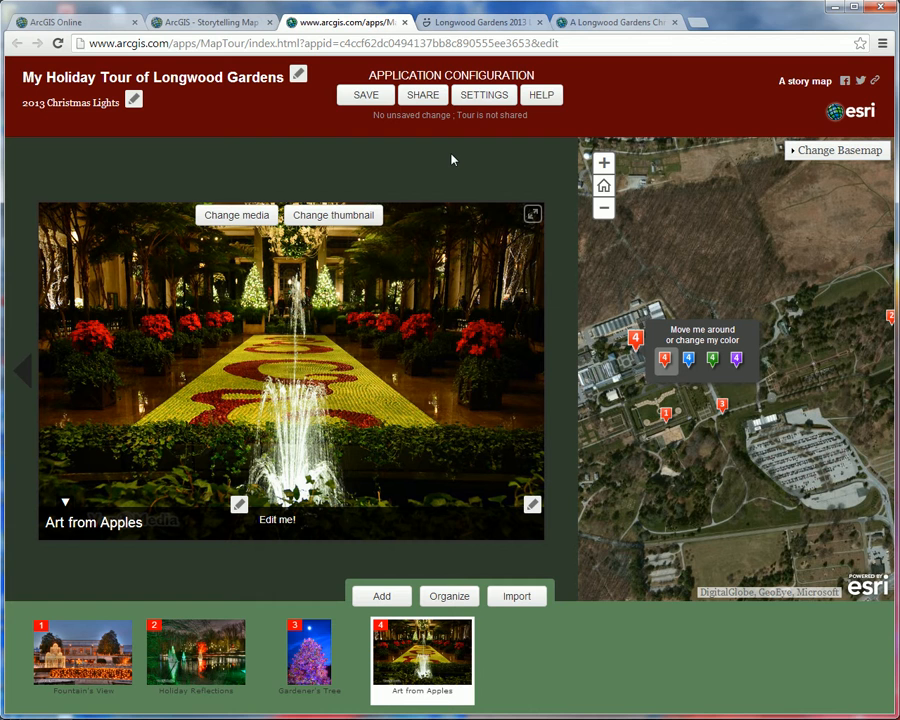
Step: Share the tour publicly and open the shared version for viewing
click(424, 100)
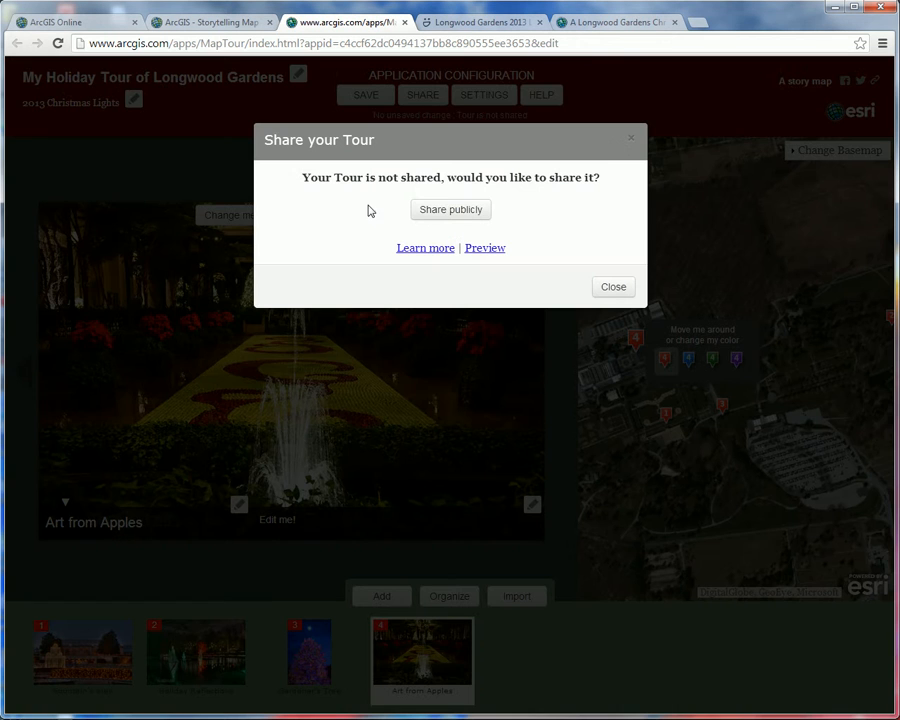
click(458, 216)
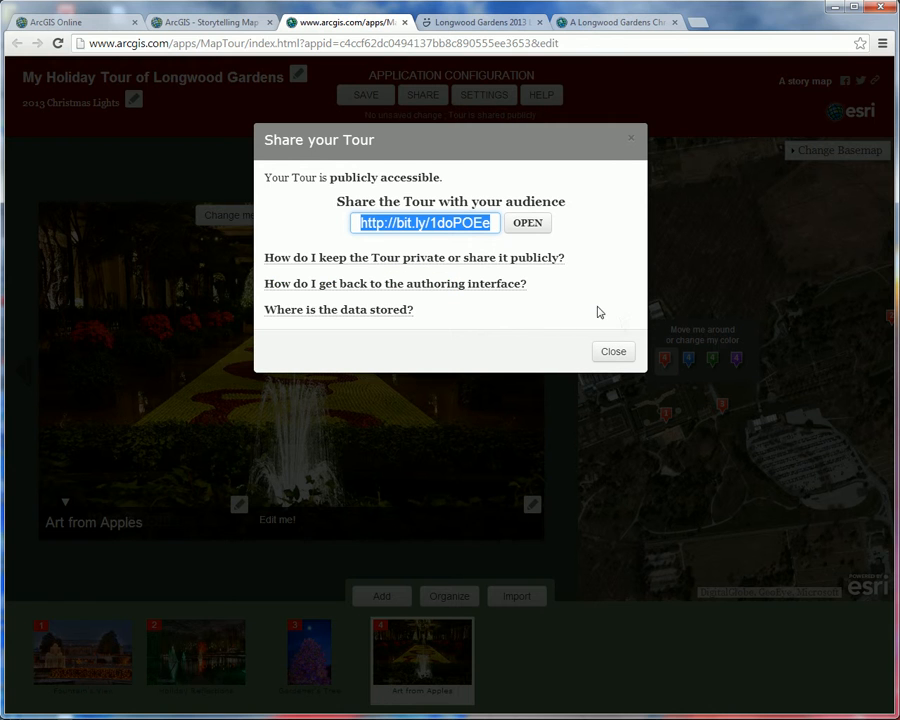
click(526, 224)
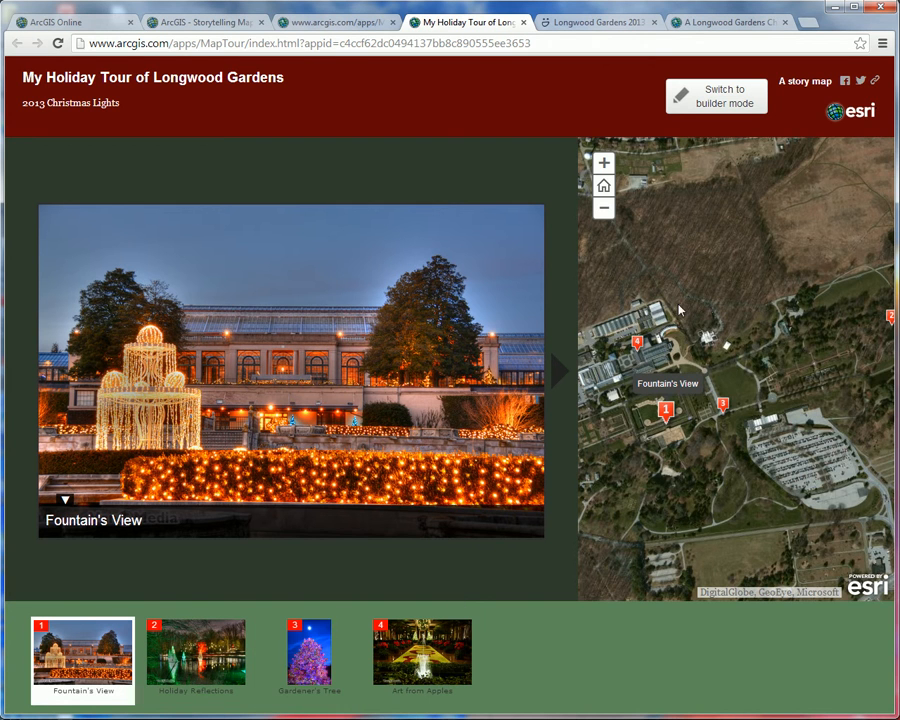
Step: Examine the Fountain's View point close up on the published tour's map, including the garden around its marker
mouse_move(720, 372)
mouse_down()
mouse_move(802, 357)
mouse_move(783, 336)
mouse_up()
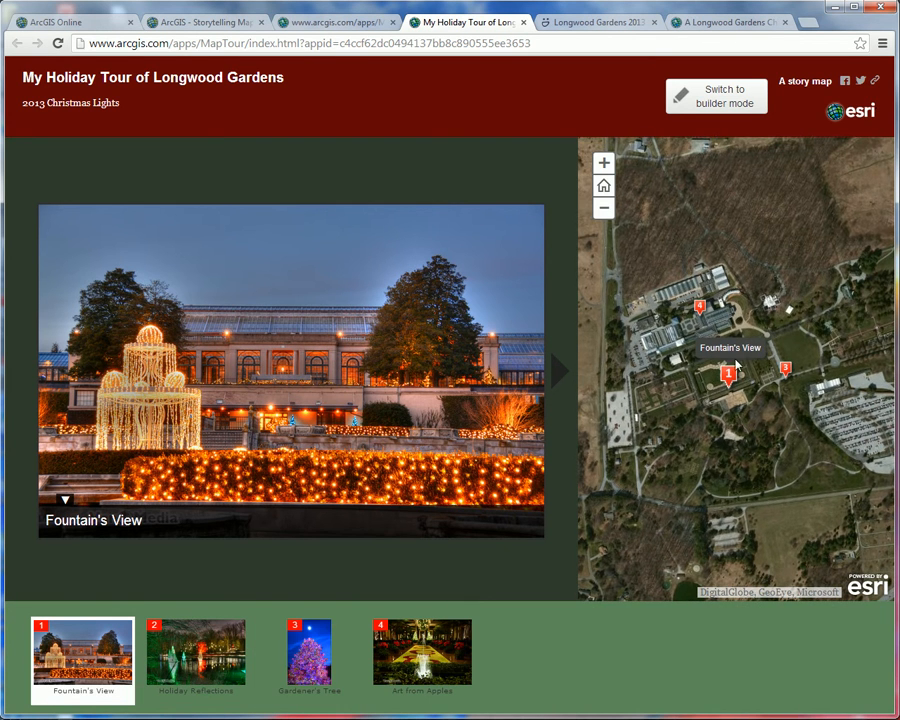
click(603, 162)
click(603, 162)
drag(776, 433, 773, 351)
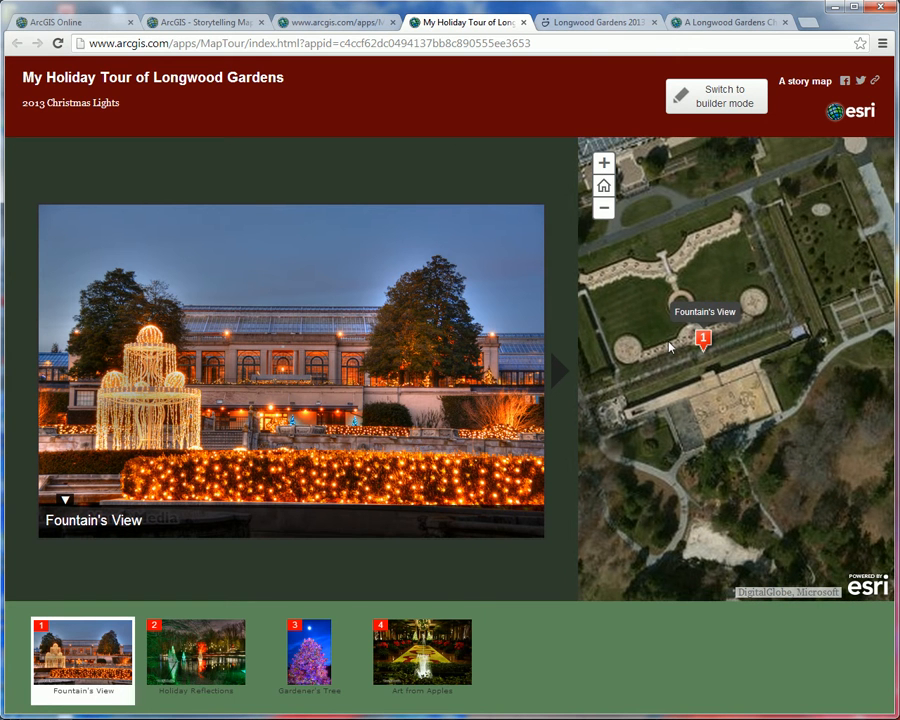
drag(607, 281, 808, 388)
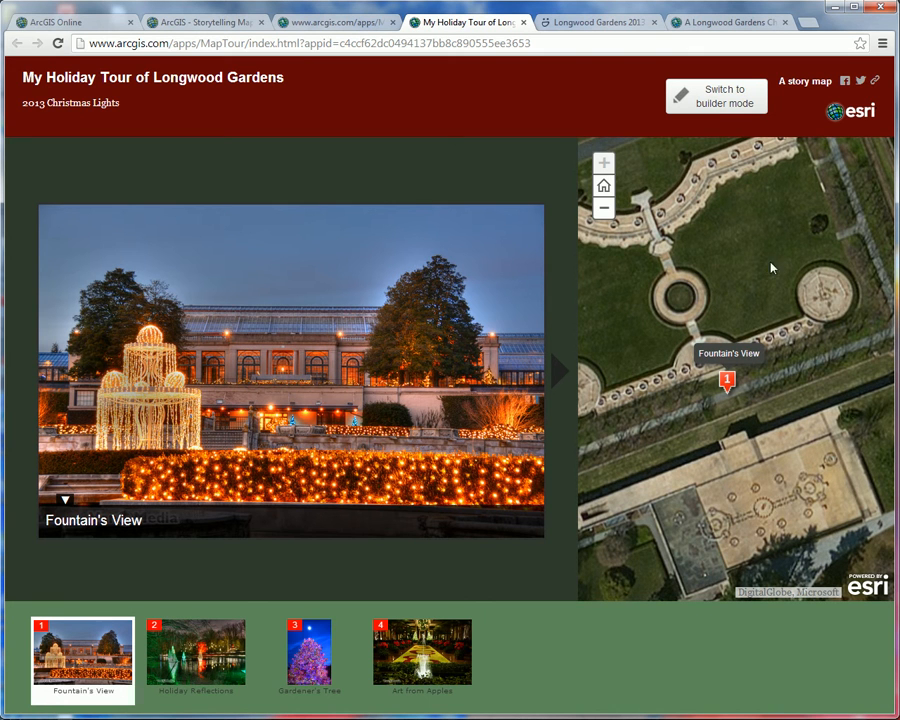
drag(773, 251, 737, 273)
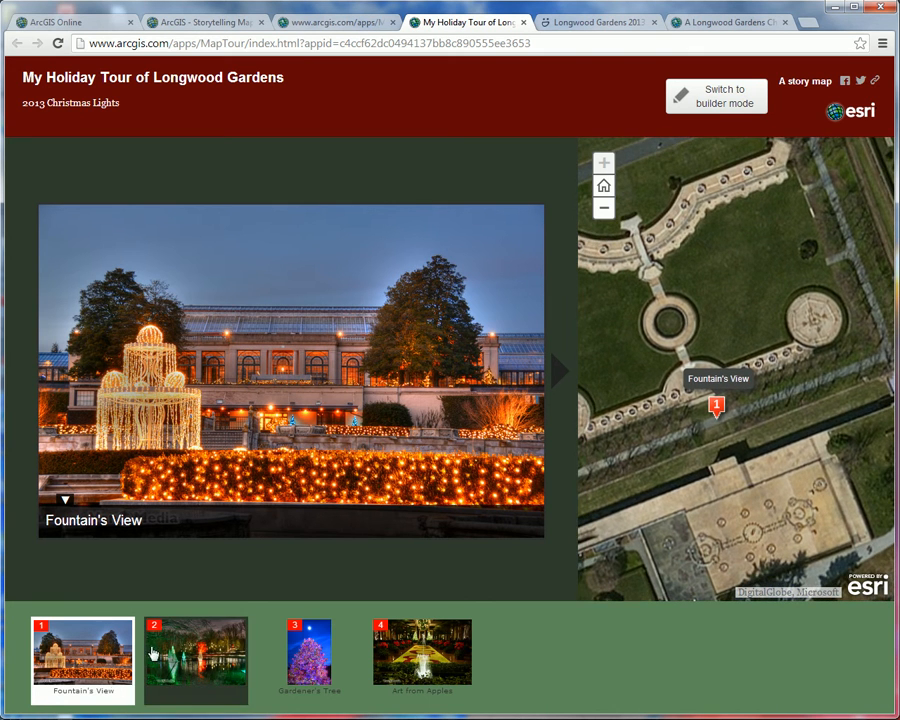
Step: View the Holiday Reflections and Gardener's Tree stops, then bring up Art from Apples through its marker on the wider map
click(205, 655)
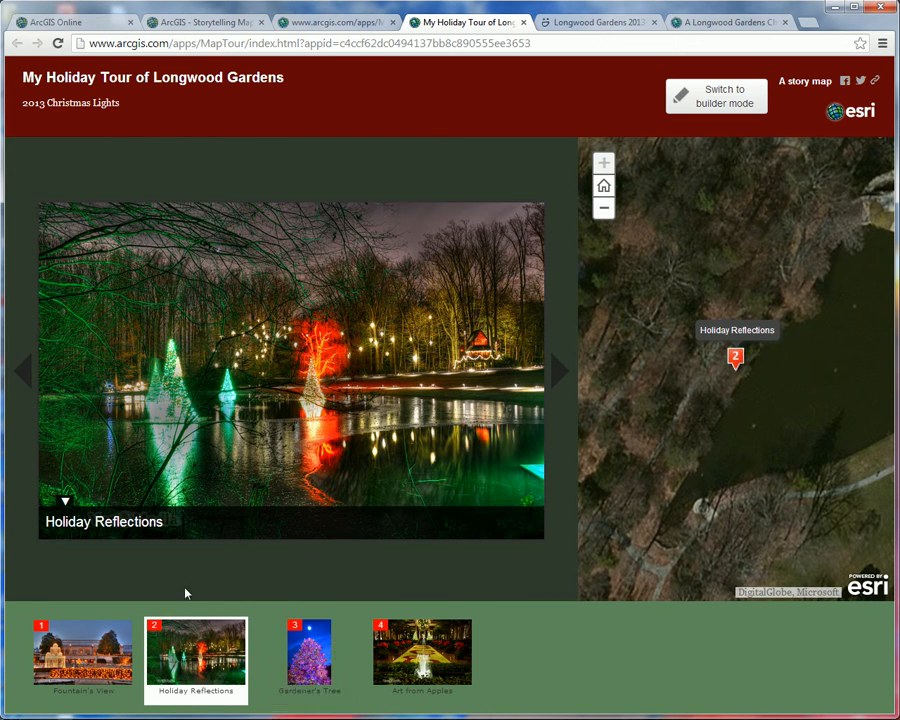
click(315, 657)
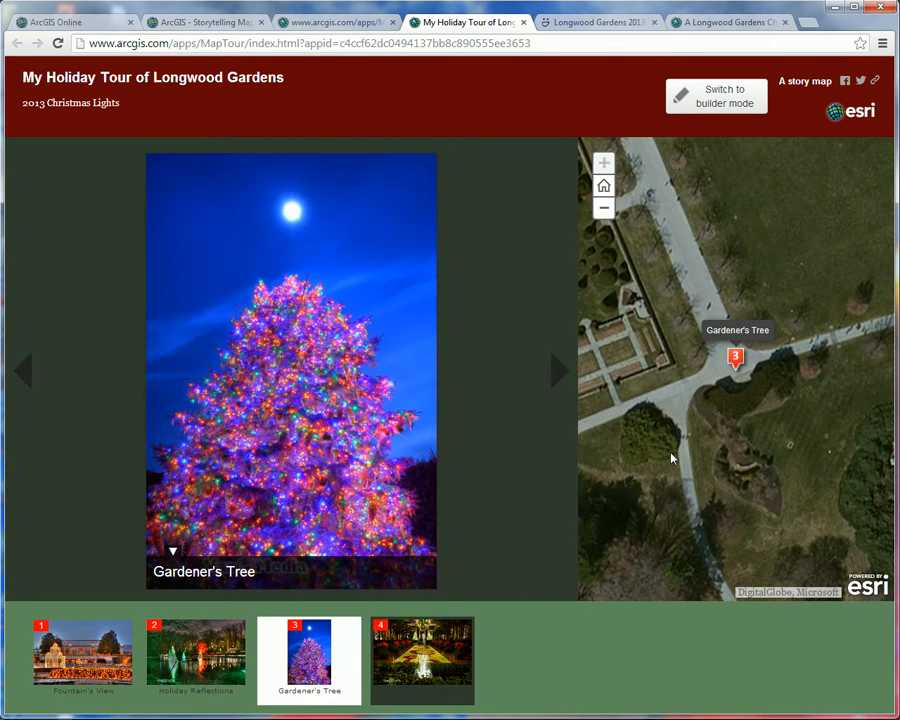
click(604, 208)
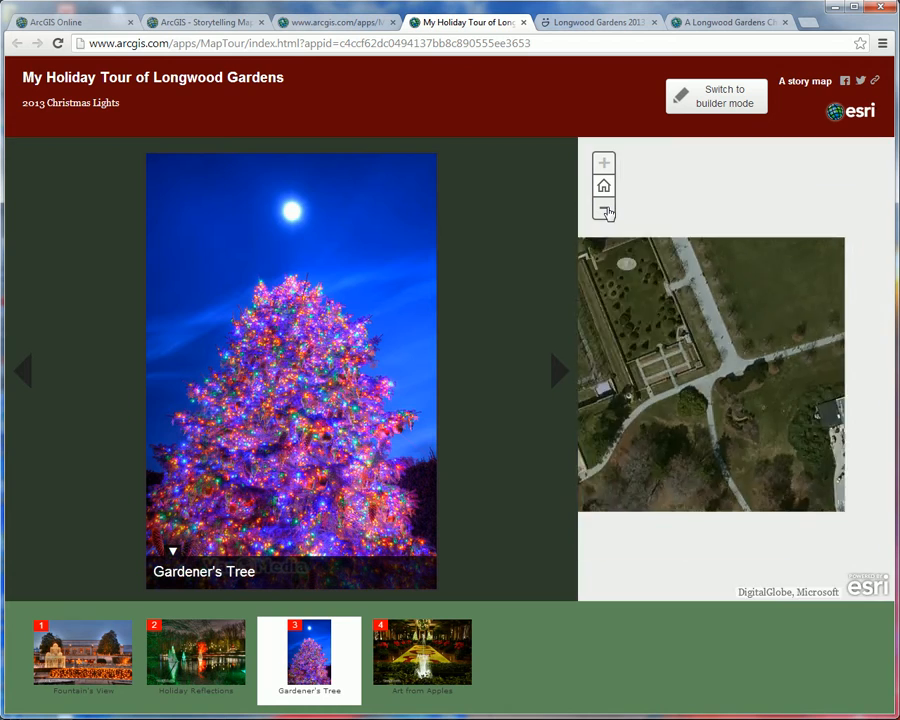
drag(674, 299, 772, 348)
click(662, 285)
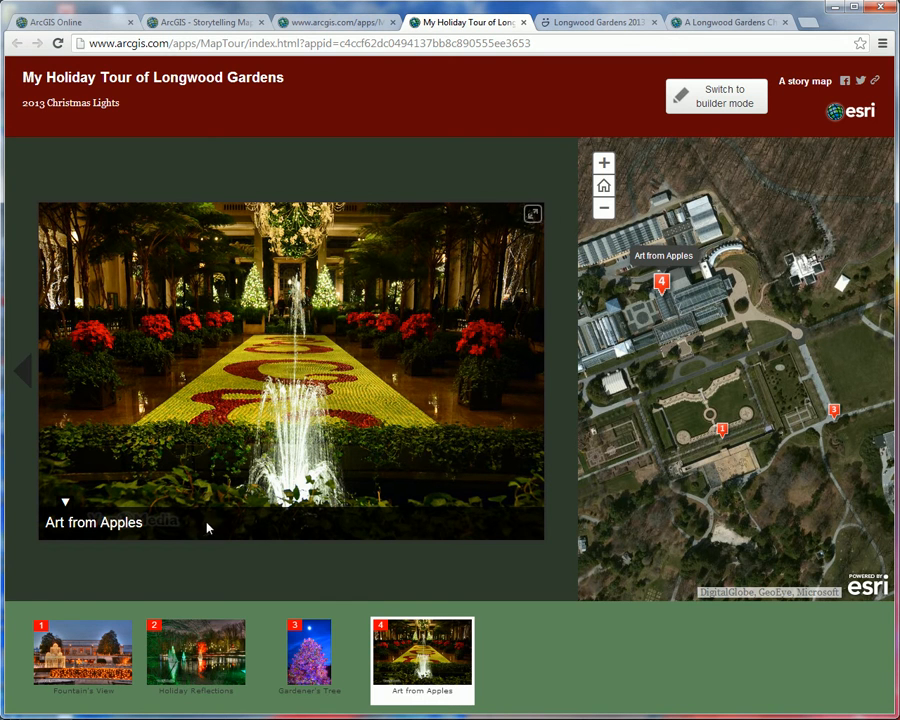
Step: Return to Gardener's Tree through its map marker, view its photo enlarged and close the enlarged view
click(833, 409)
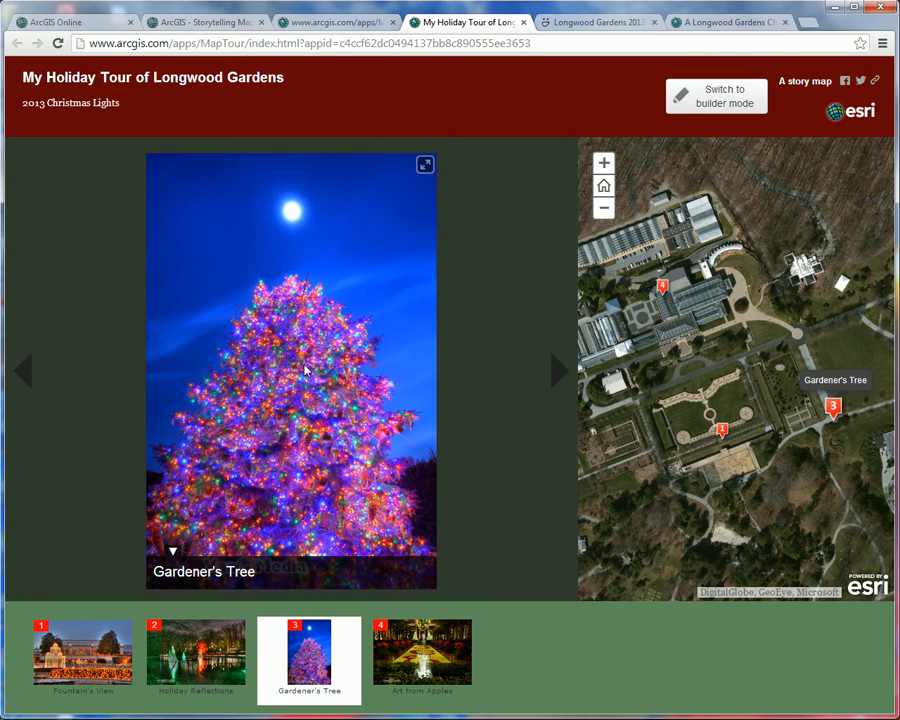
click(307, 371)
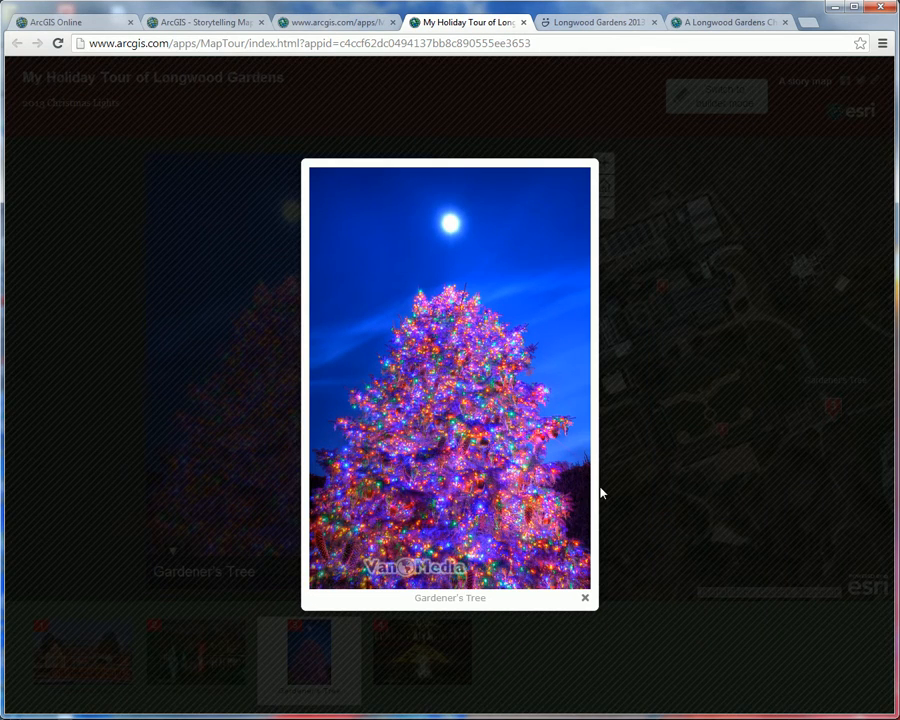
click(585, 600)
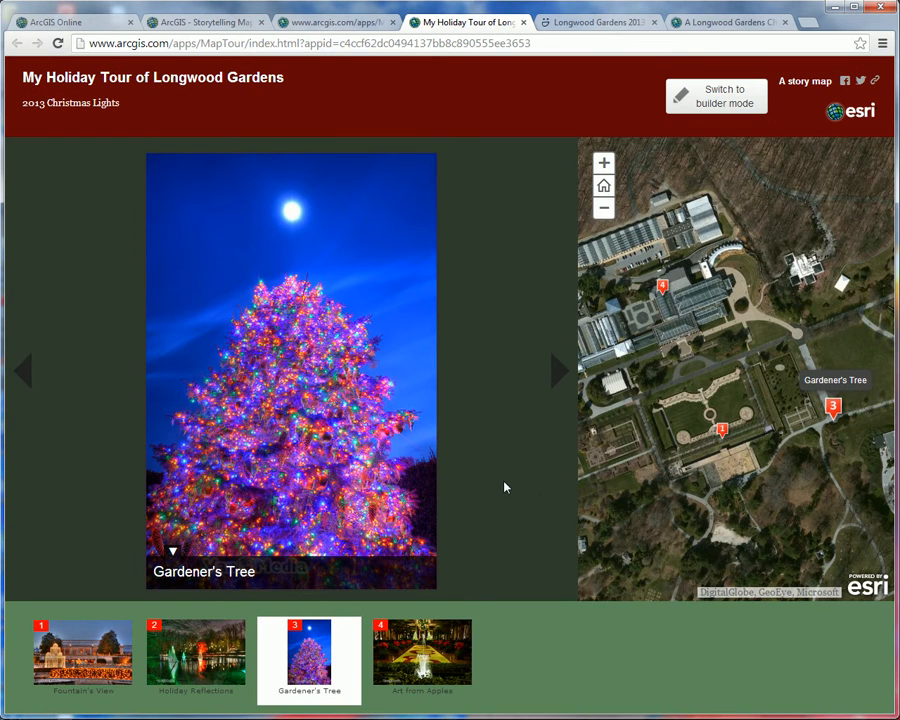